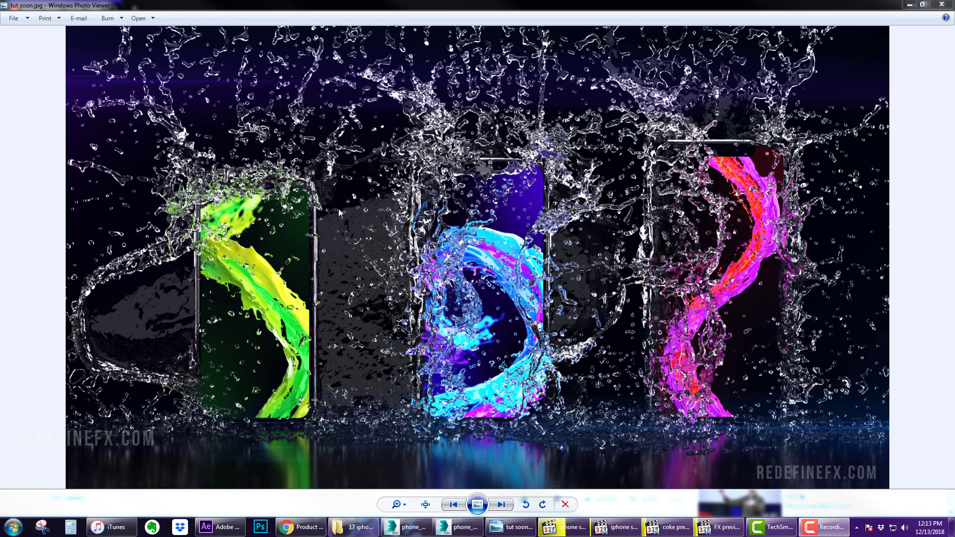
- Switch to Chrome and look over the Product Splash Tutorial Teaser page, including the video, its description and the channel details
click(300, 527)
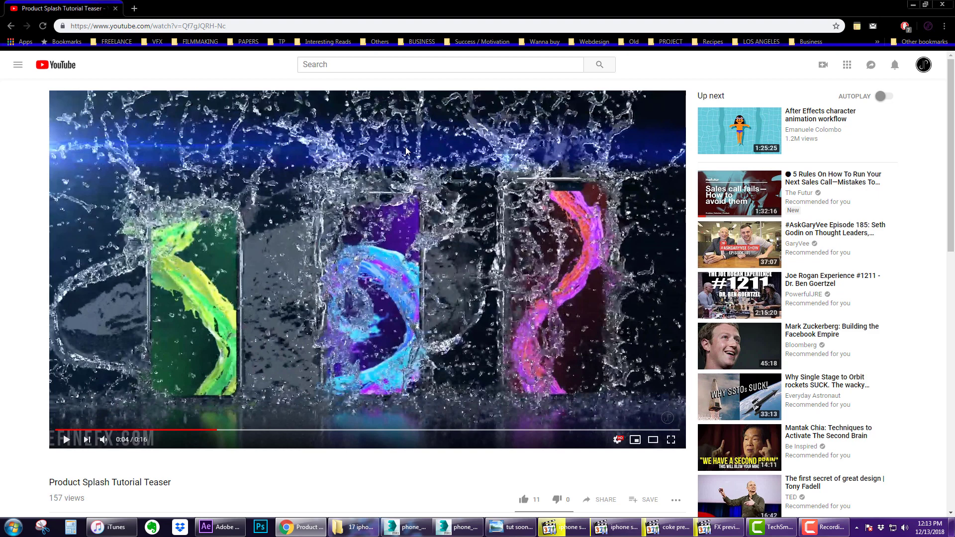
scroll(436, 187, down, 1)
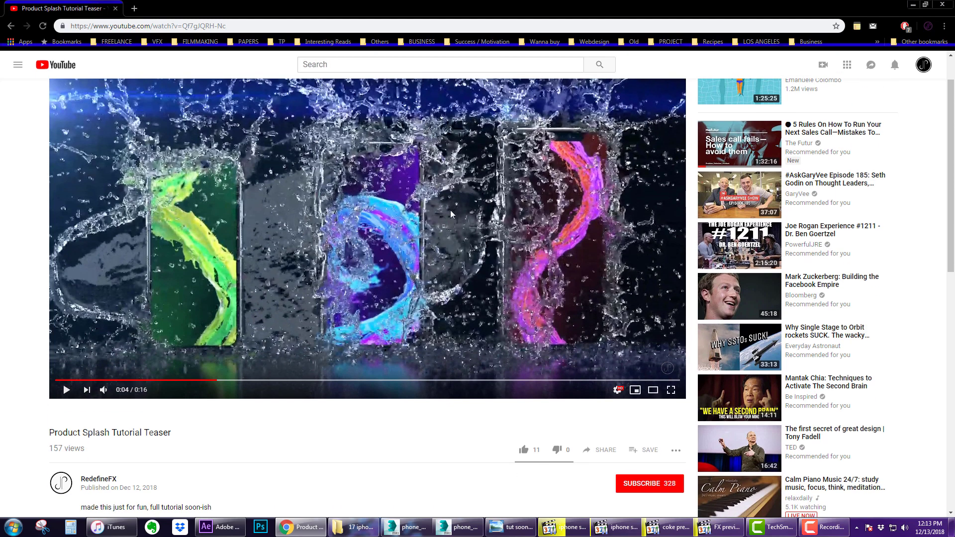
scroll(451, 214, up, 1)
scroll(451, 214, down, 3)
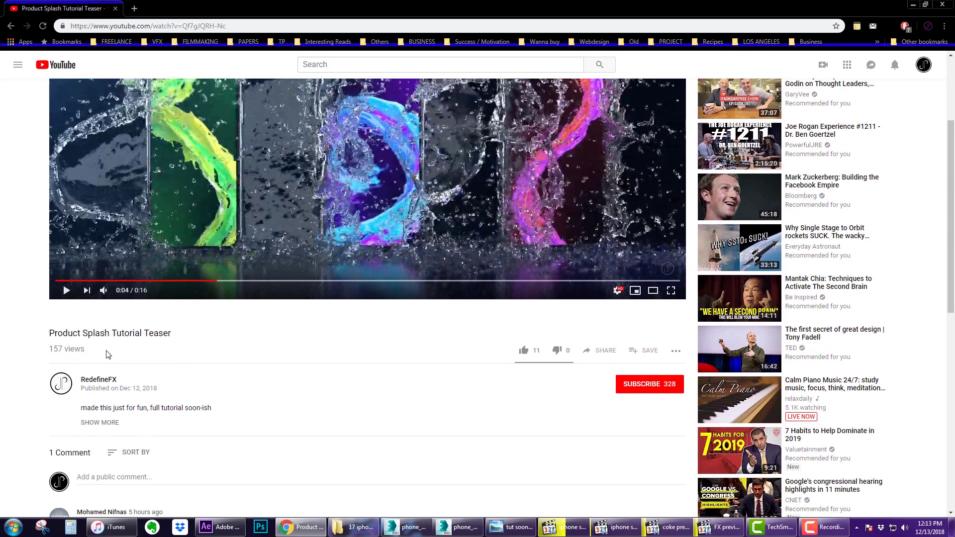
scroll(299, 380, up, 3)
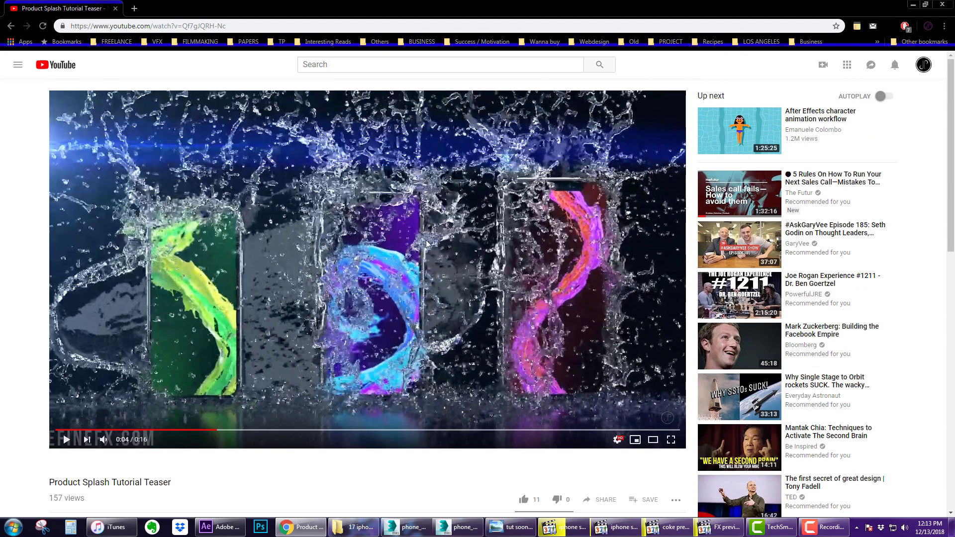
scroll(426, 244, down, 3)
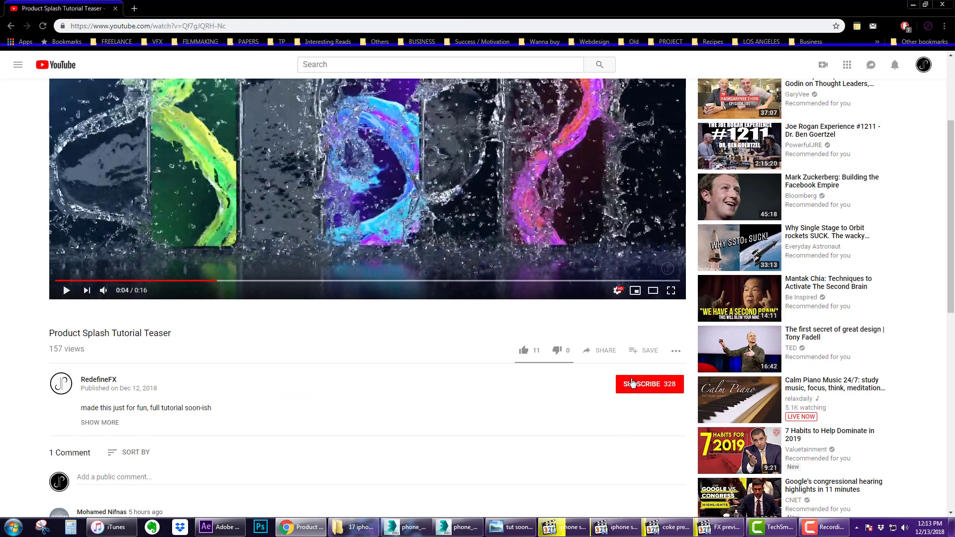
scroll(632, 424, up, 2)
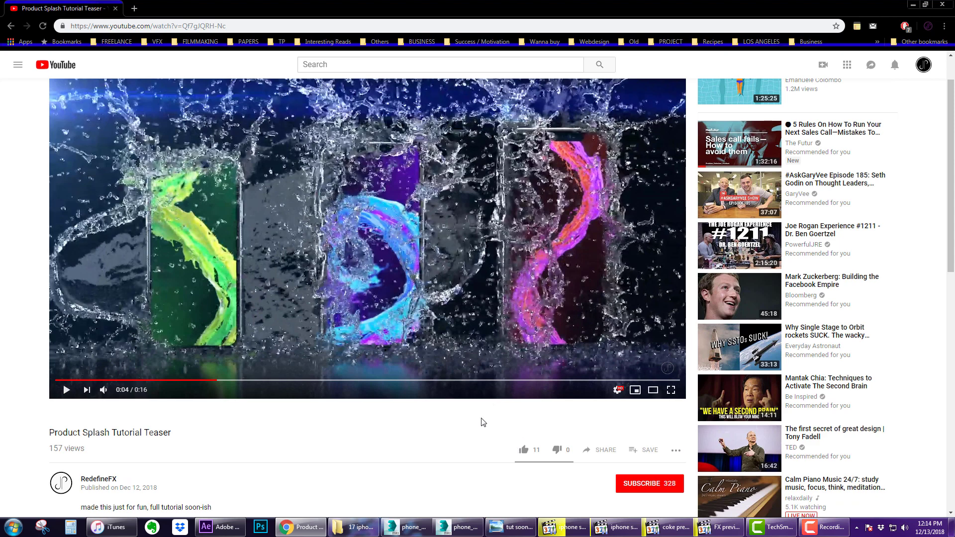
- Bring up iphone splash preview.mov, minimize the browser and play the clip from near its start, pausing on the splash
click(576, 533)
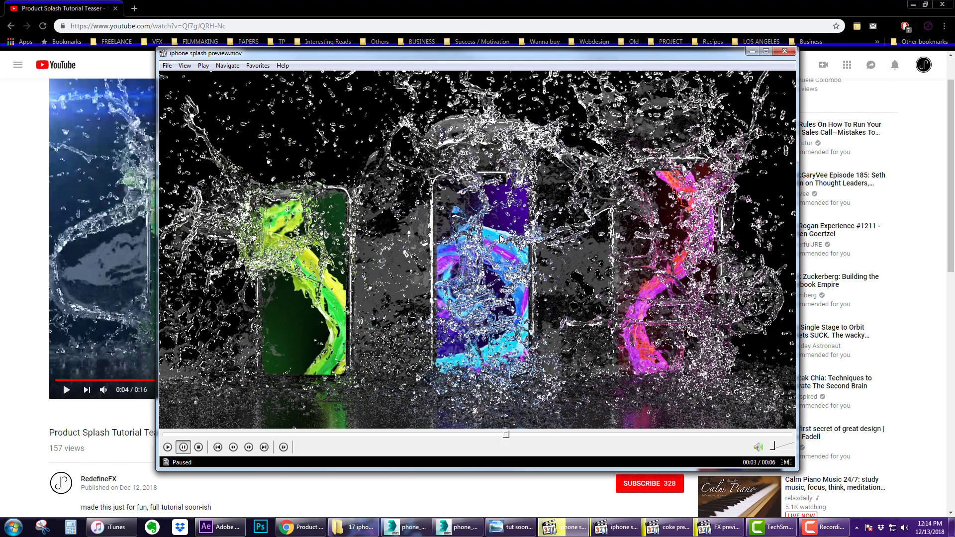
click(197, 435)
click(913, 5)
click(513, 207)
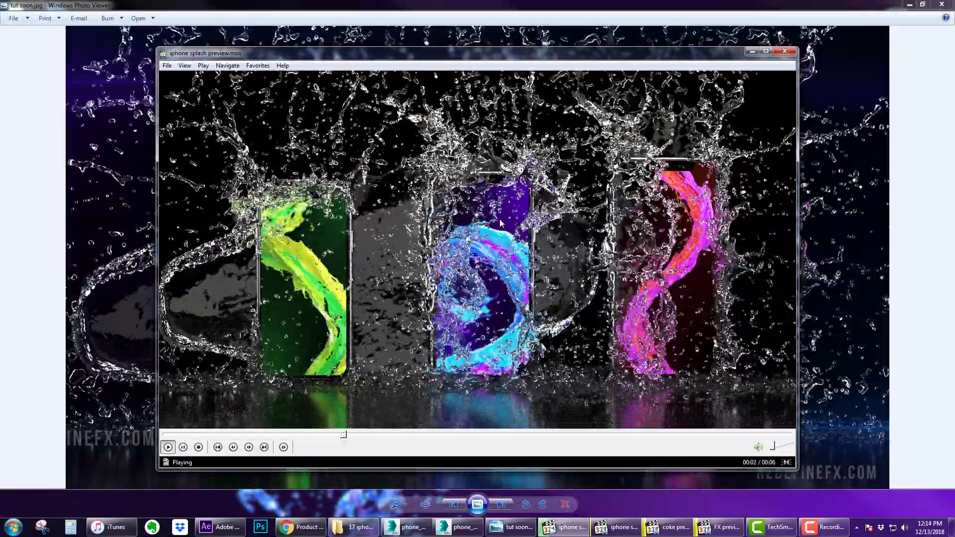
click(500, 230)
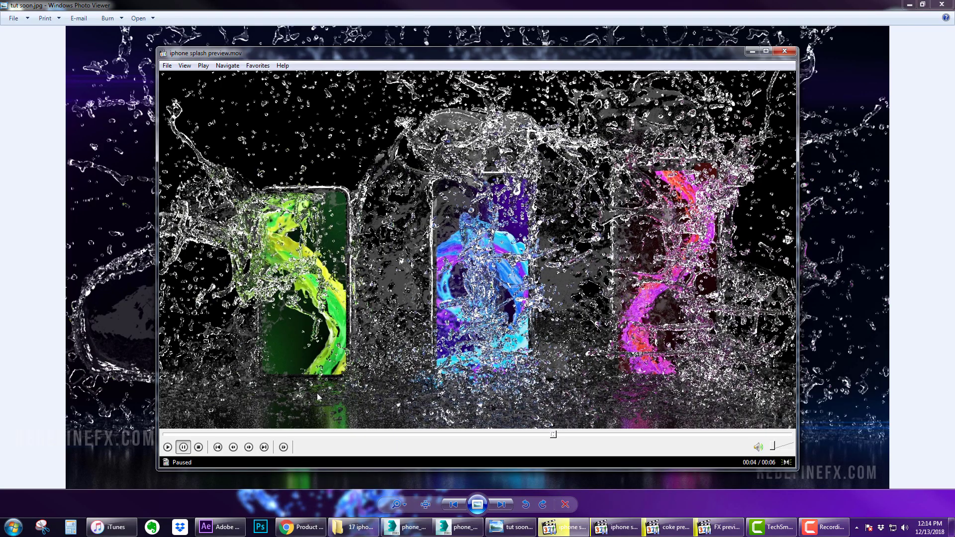
click(207, 434)
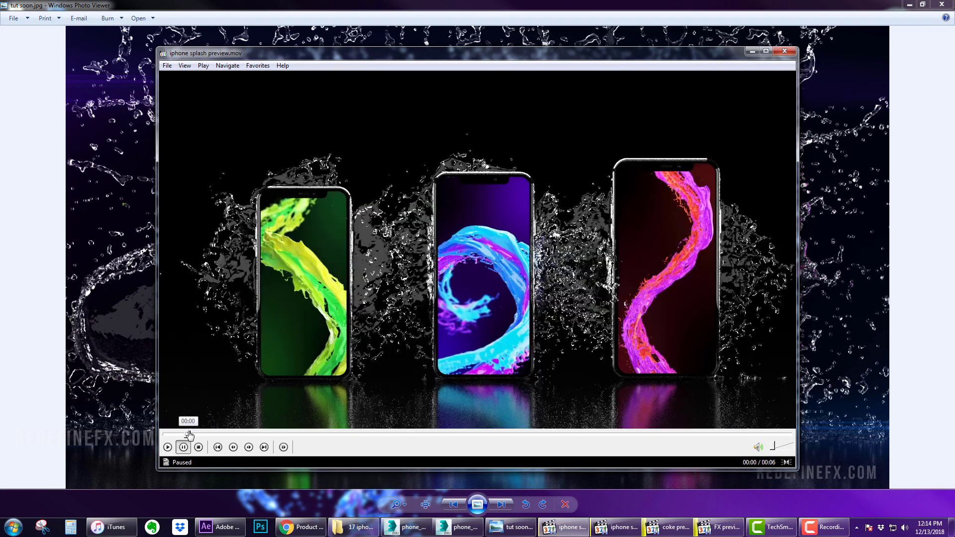
click(357, 269)
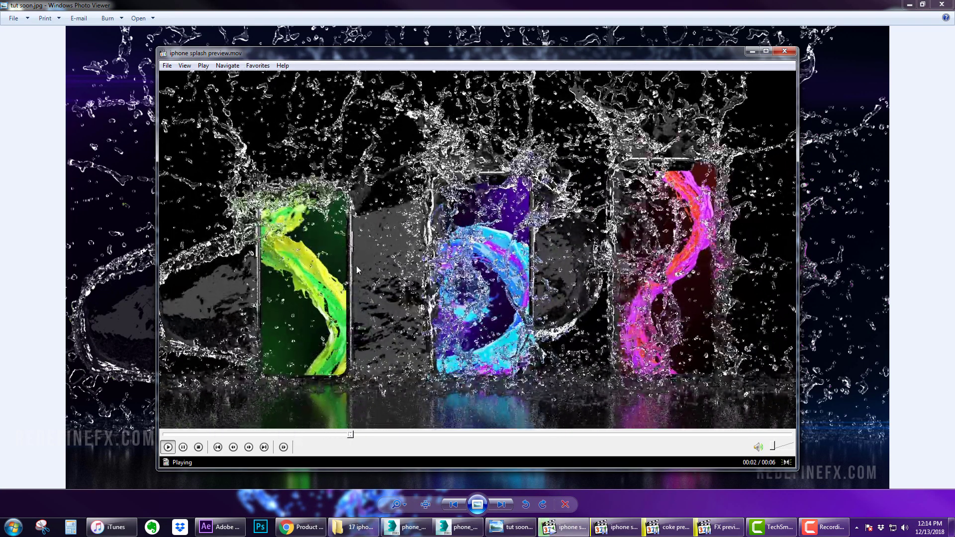
click(457, 245)
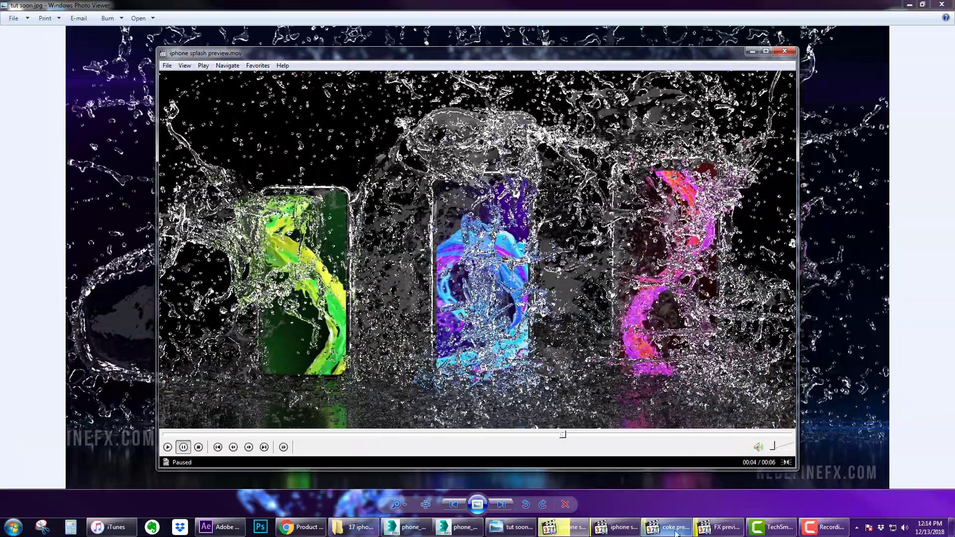
- Switch to iphone splash teaser02.mov, play it and replay the phone splash section
click(630, 533)
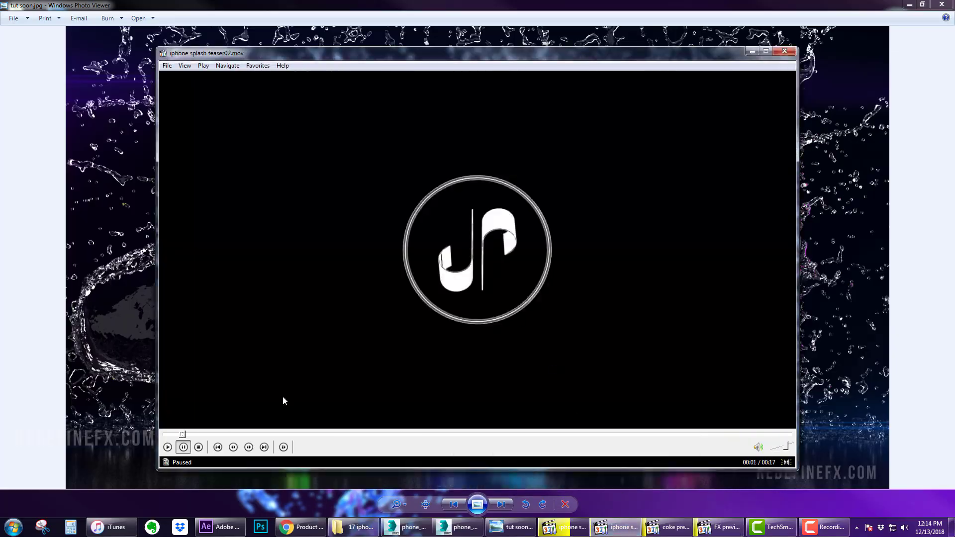
click(327, 259)
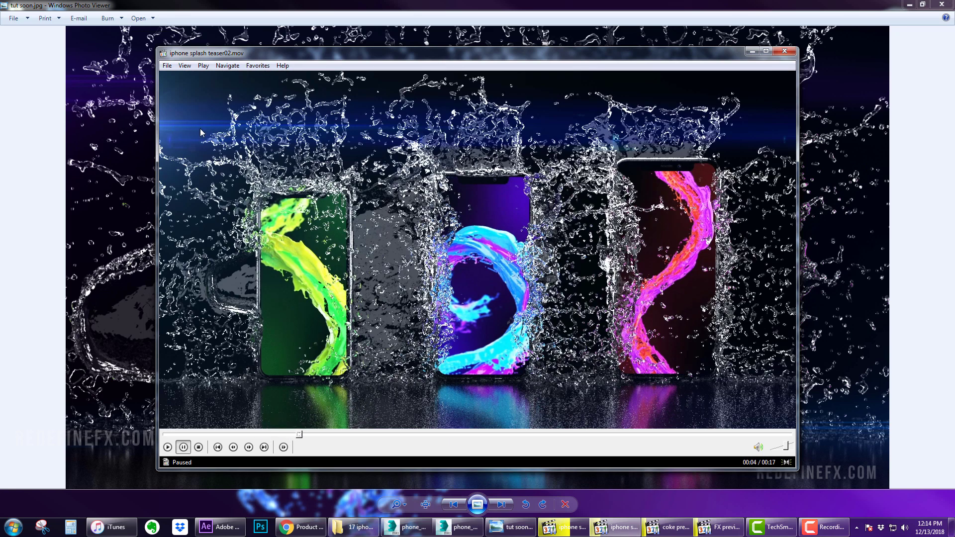
mouse_move(320, 435)
mouse_down()
mouse_move(378, 437)
mouse_move(326, 436)
mouse_up()
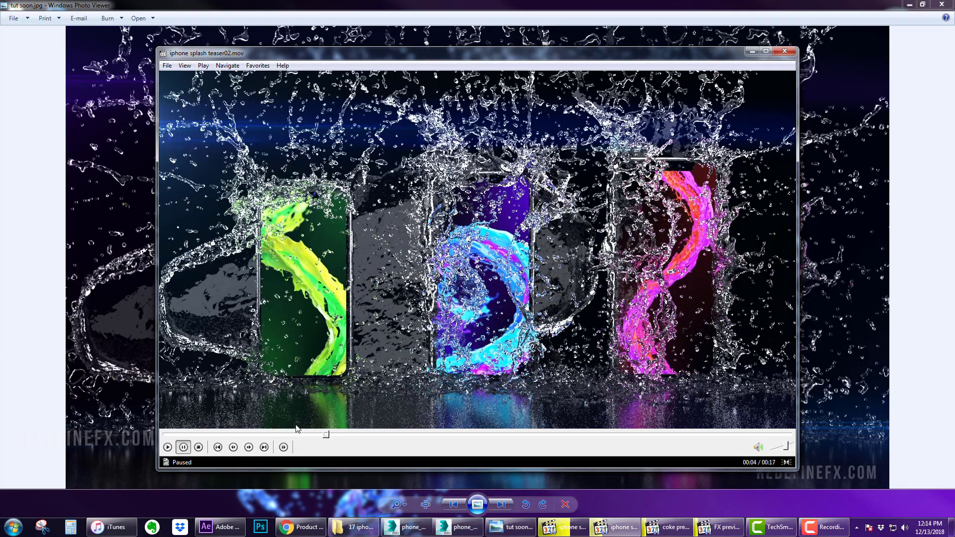
drag(290, 435, 256, 436)
click(363, 275)
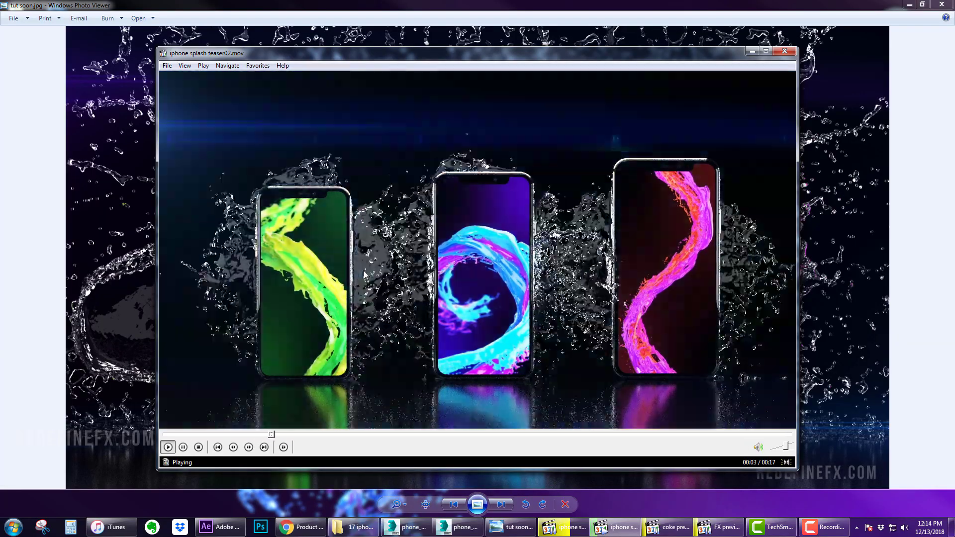
click(475, 200)
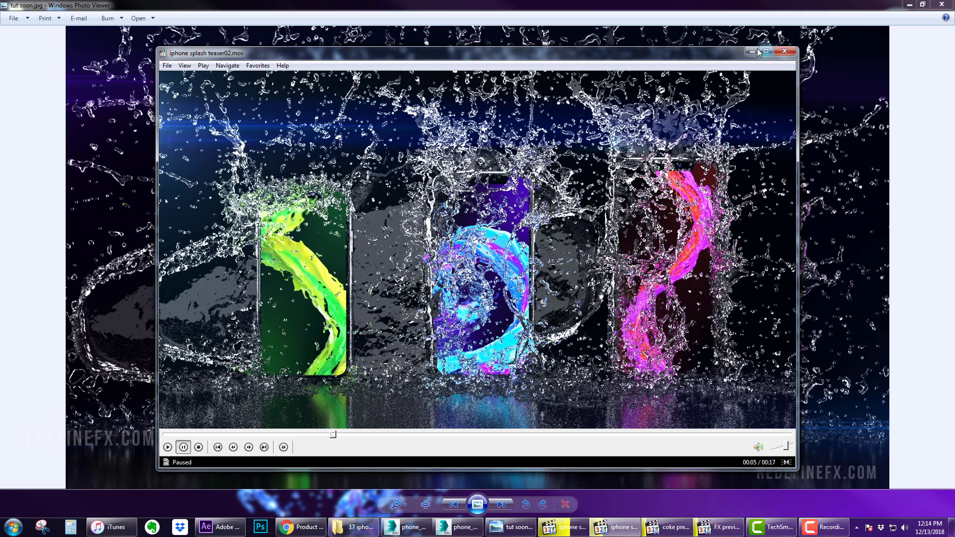
- Close both phone splash videos and the tut soon.jpg picture
click(784, 51)
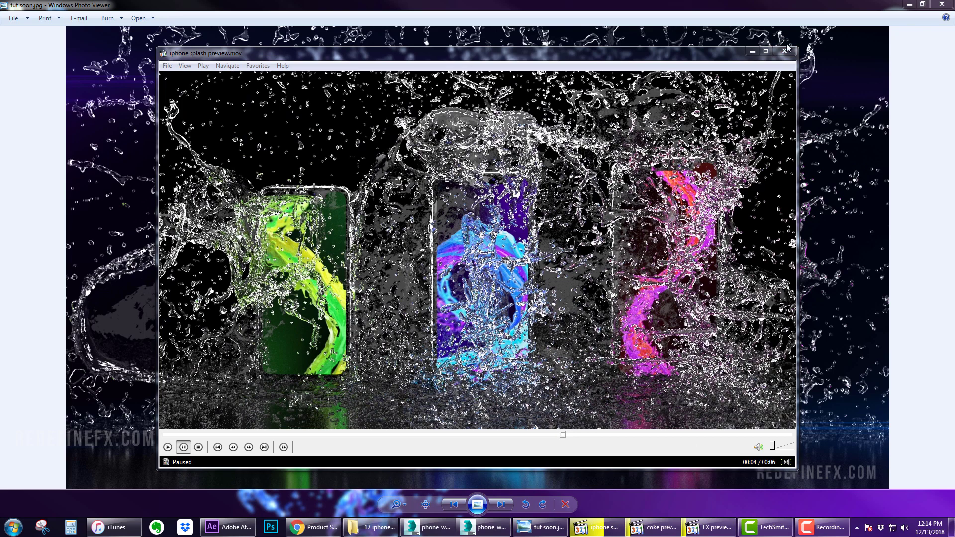
click(784, 51)
click(942, 5)
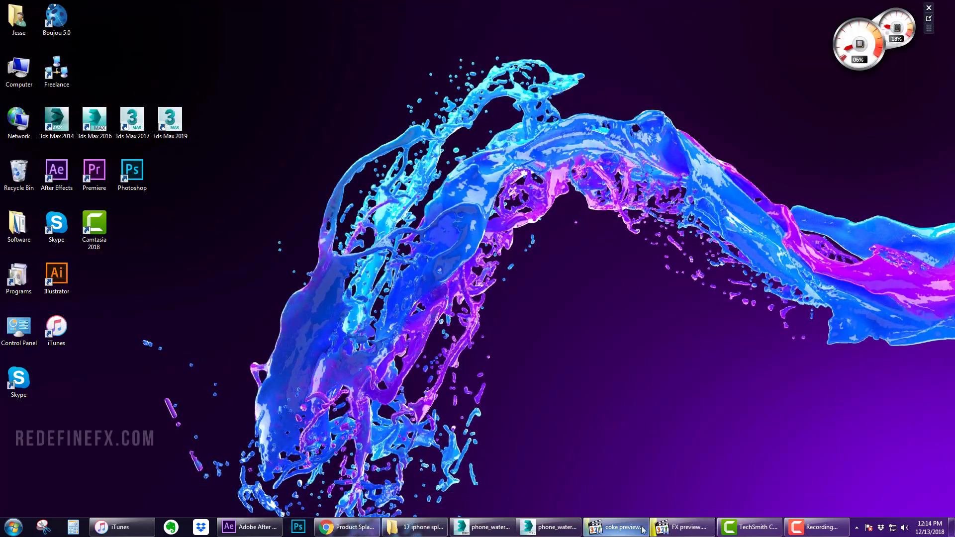
- Bring up FX preview.mov and play it in short stretches to examine the splash around the letters
click(660, 529)
click(533, 209)
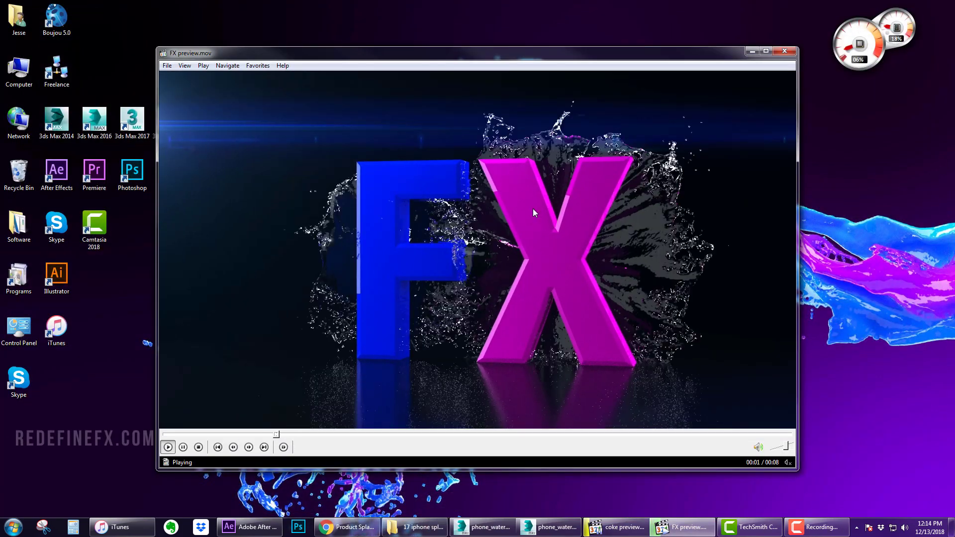
click(535, 257)
click(490, 216)
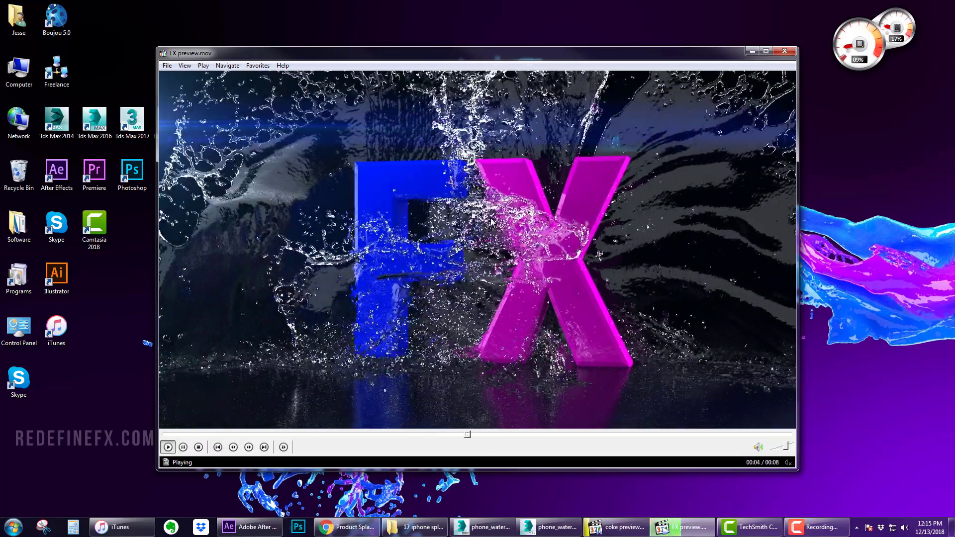
click(510, 254)
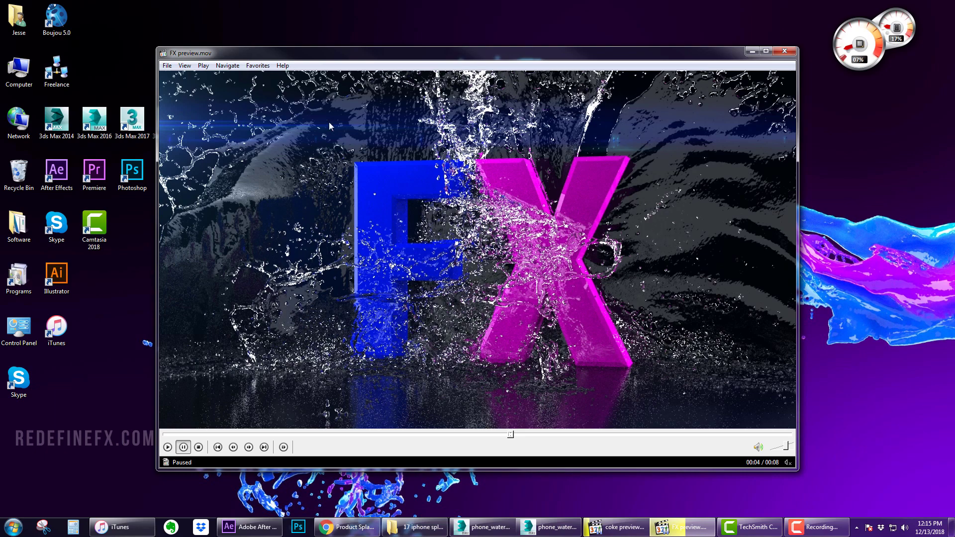
click(608, 223)
click(385, 178)
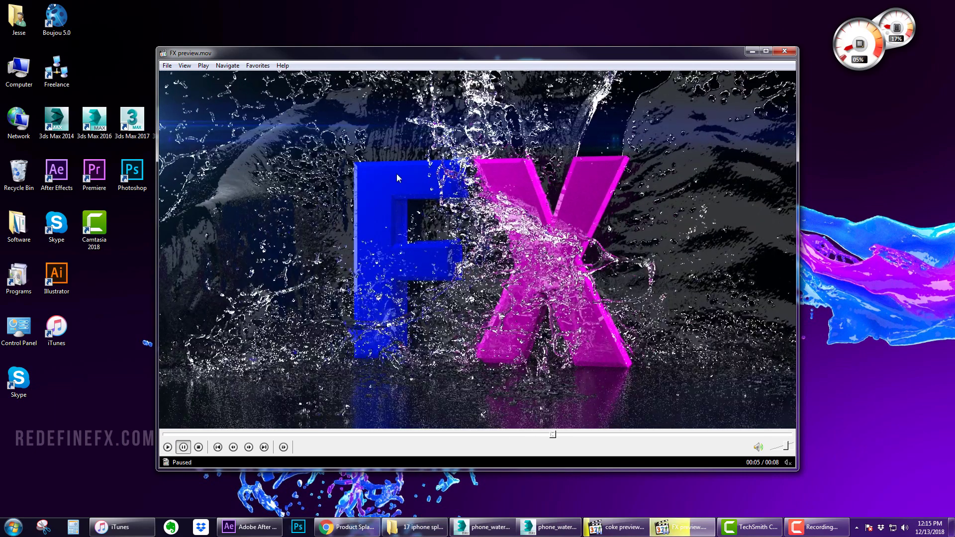
click(408, 299)
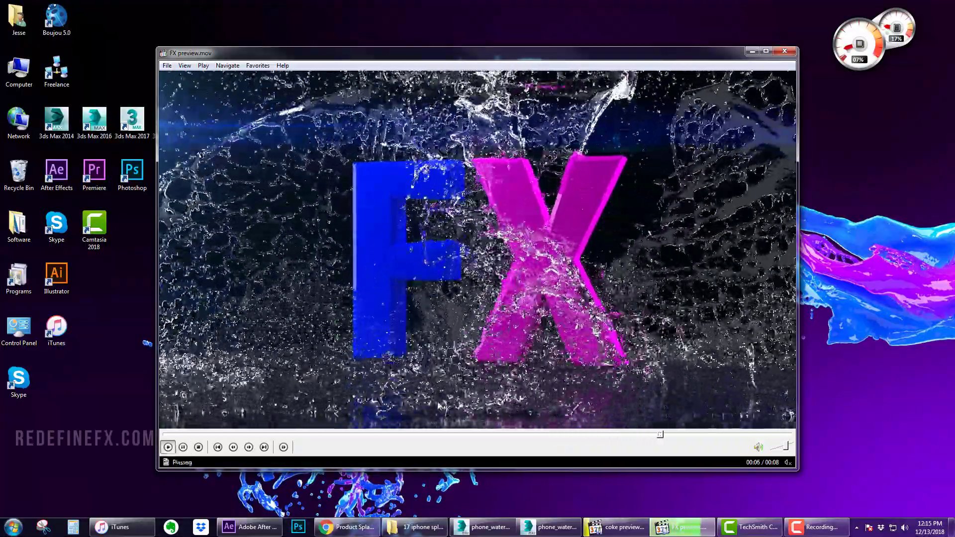
- Replay the splash in FX preview.mov from an earlier point, pause it and close the video
click(471, 434)
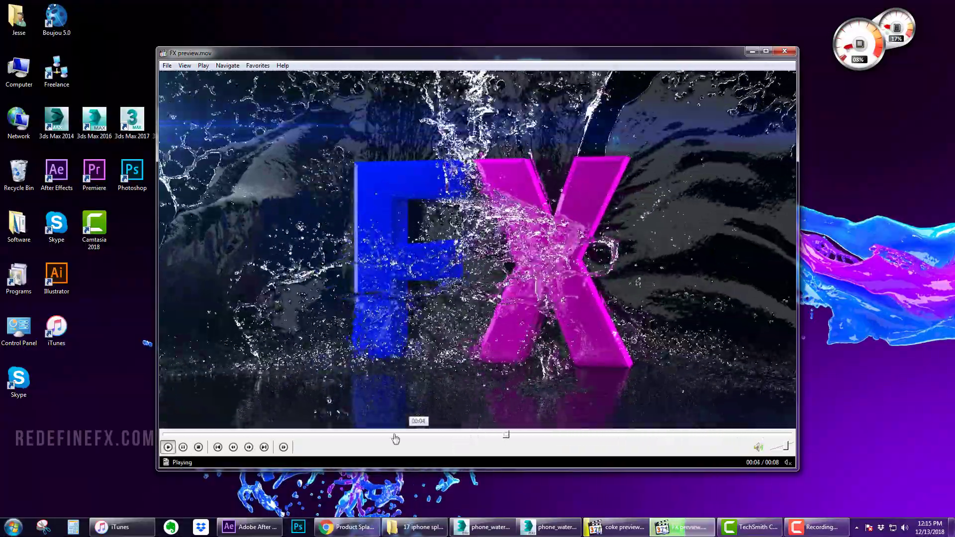
click(345, 436)
click(663, 192)
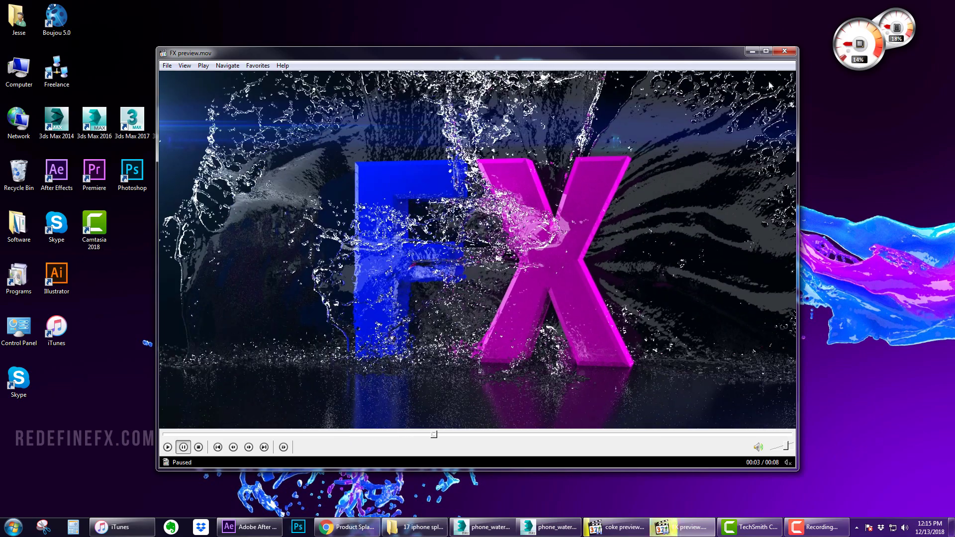
click(785, 51)
- View the splash in coke preview.mov and close the video
mouse_move(662, 526)
click(621, 409)
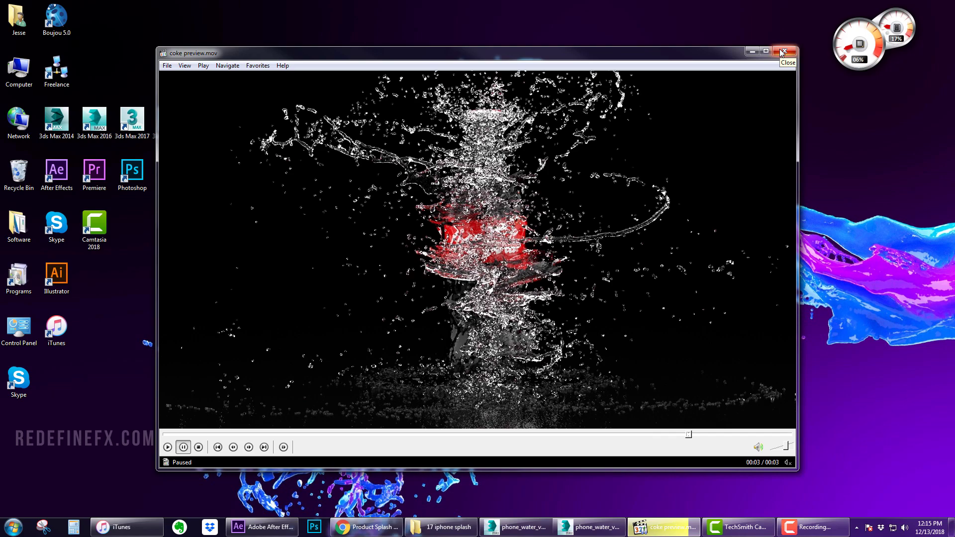
click(782, 51)
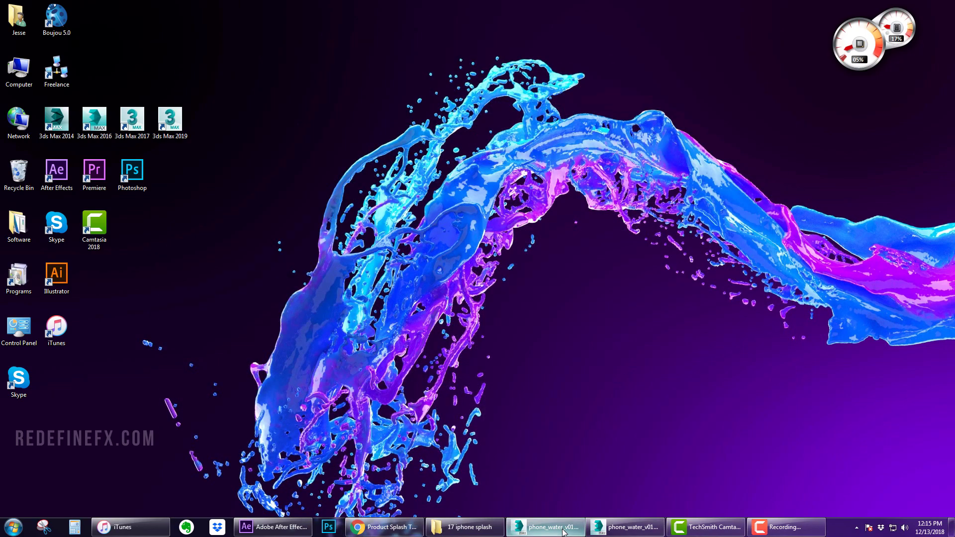
- Switch to the 3ds Max scene phone_water_v01_BEGIN.max and maximize the perspective viewport on the three phones
click(564, 529)
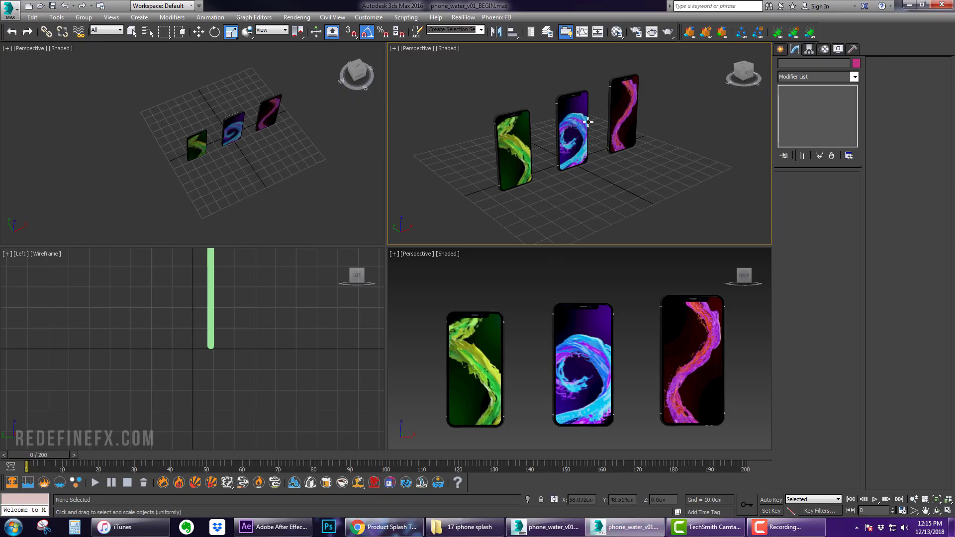
middle_drag(584, 128, 599, 162)
key(alt+w)
middle_drag(457, 270, 486, 222)
scroll(494, 248, down, 3)
scroll(463, 262, up, 5)
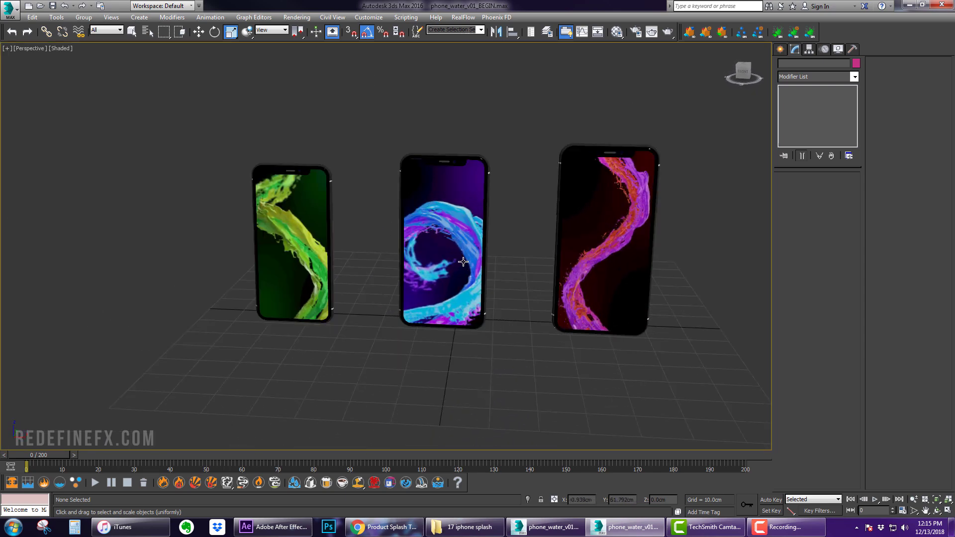
click(460, 259)
mouse_move(448, 242)
alt+middle_down()
mouse_move(515, 244)
mouse_move(425, 245)
alt+middle_up()
key(w)
mouse_move(481, 322)
shift+mouse_down()
mouse_move(600, 337)
mouse_move(597, 314)
shift+mouse_up()
click(479, 302)
key(r)
alt+middle_drag(588, 238, 616, 237)
alt+middle_drag(571, 216, 556, 198)
key(Delete)
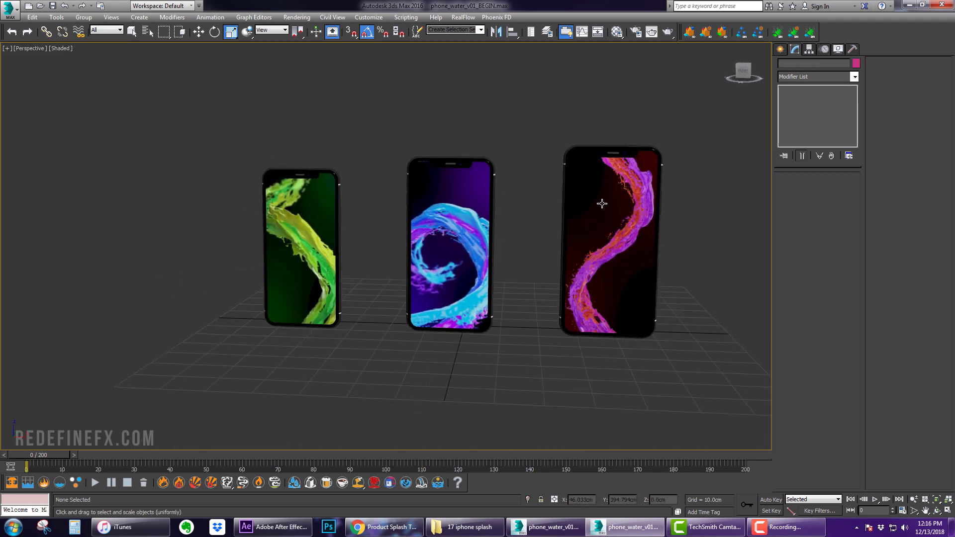
- Check the scene's system unit setup and display unit scale, and accept the existing settings
alt+middle_drag(568, 167, 561, 221)
scroll(361, 252, up, 4)
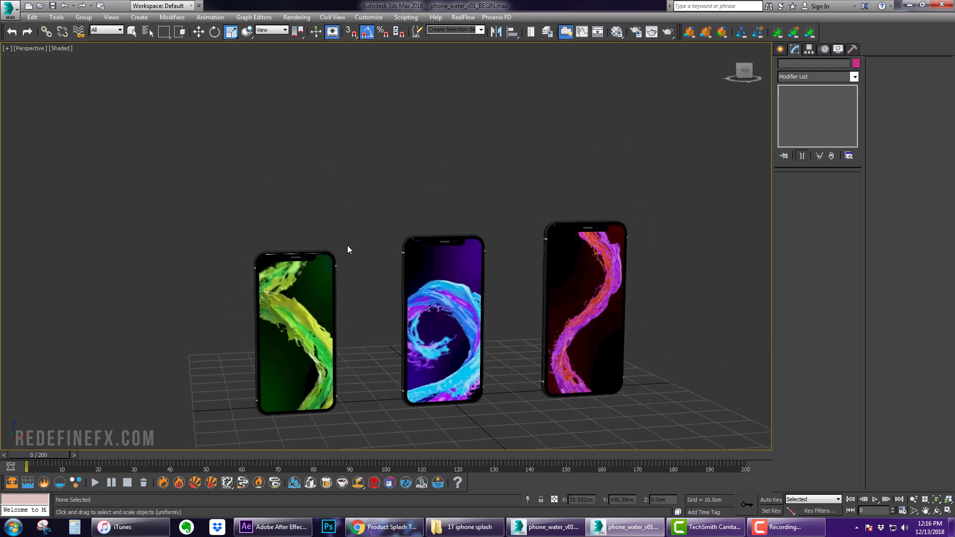
alt+middle_drag(418, 247, 613, 136)
key(shift+z)
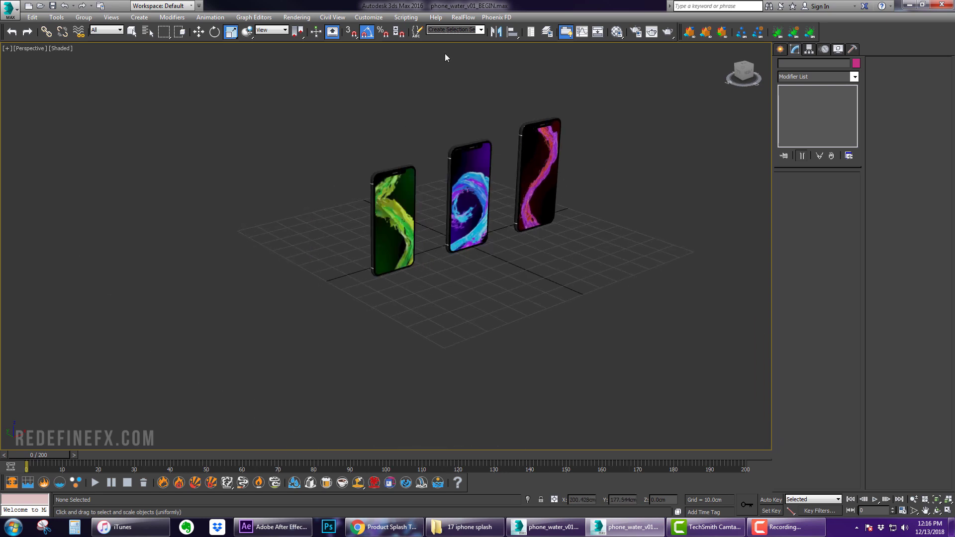
click(369, 18)
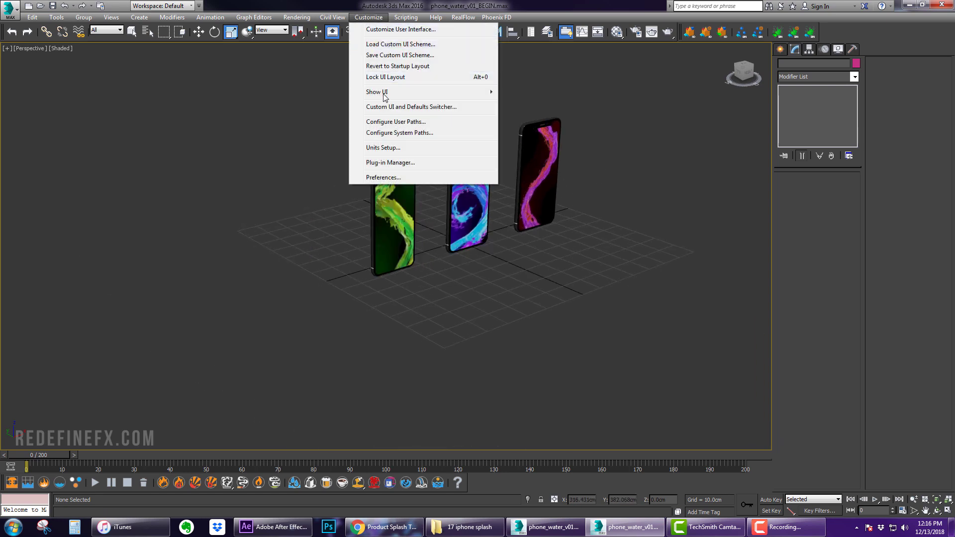
click(381, 148)
click(464, 183)
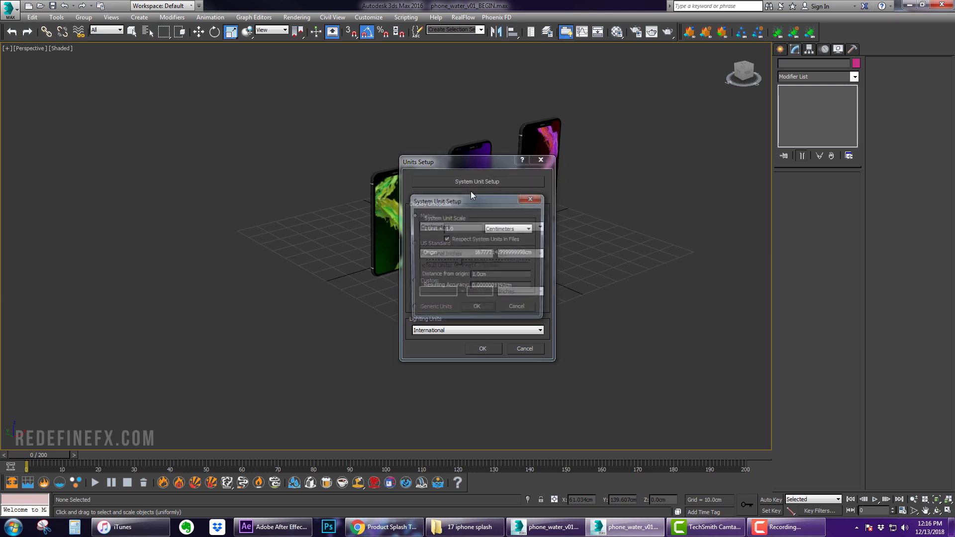
click(476, 310)
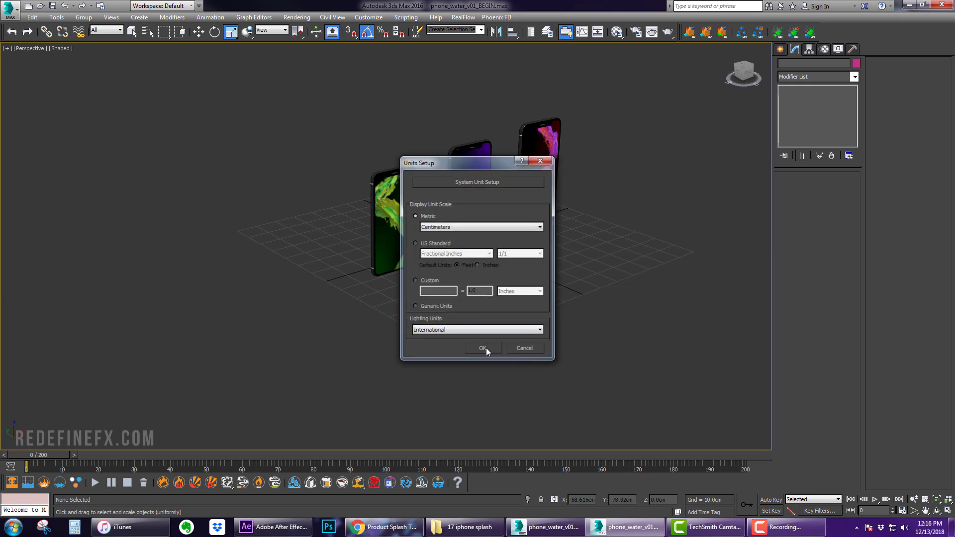
click(482, 348)
- Create a PhoenixFD LiquidSim grid of about 140 × 140 × 88 cm enclosing the three phones, with AutoGrid enabled
click(781, 50)
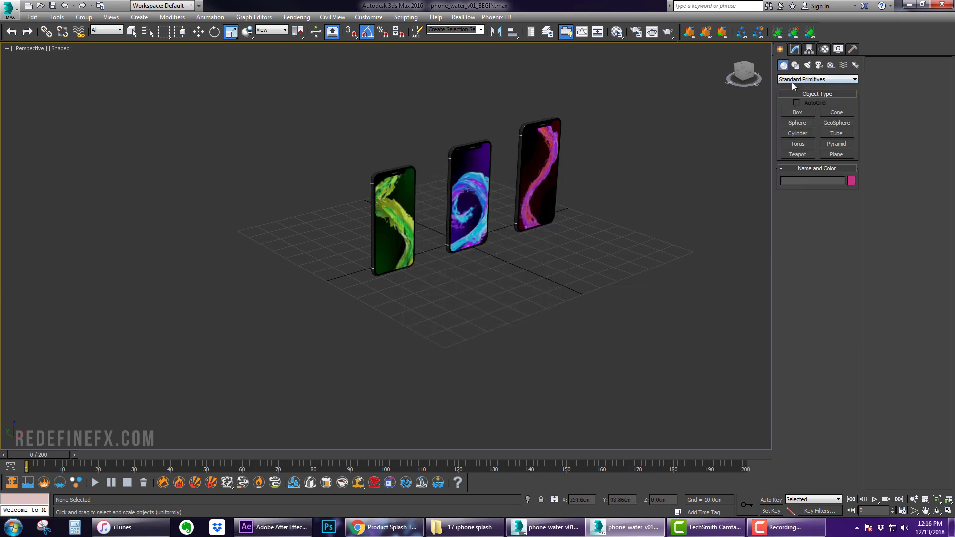
click(796, 79)
click(789, 228)
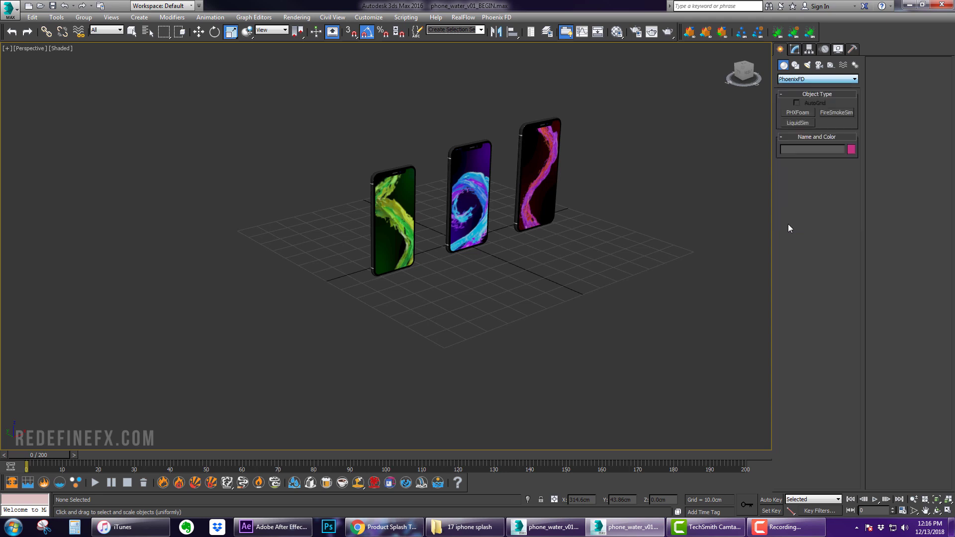
click(799, 123)
click(797, 103)
alt+middle_drag(577, 239, 433, 189)
drag(362, 83, 496, 443)
click(499, 244)
key(r)
alt+middle_drag(484, 279, 286, 114)
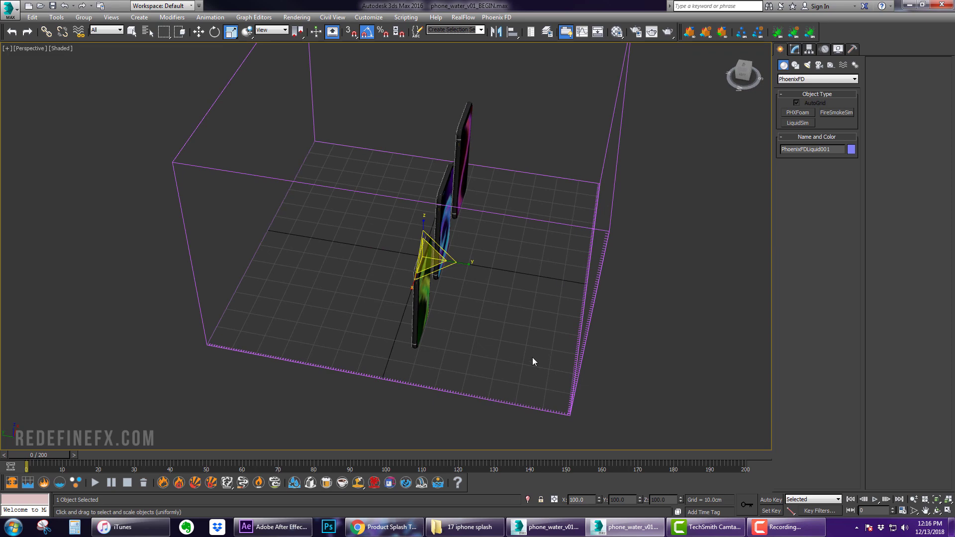
alt+middle_drag(531, 356, 404, 338)
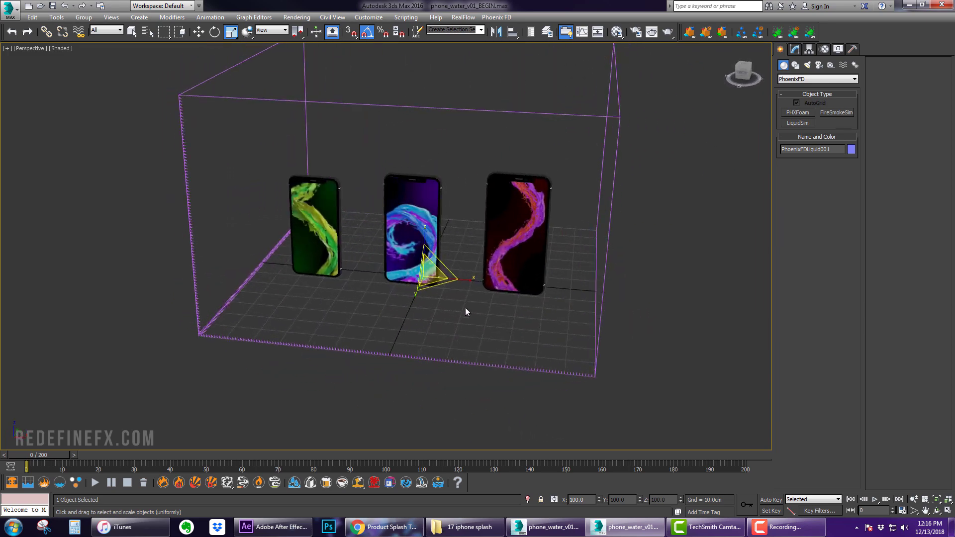
alt+middle_drag(474, 294, 470, 292)
alt+middle_drag(491, 260, 506, 258)
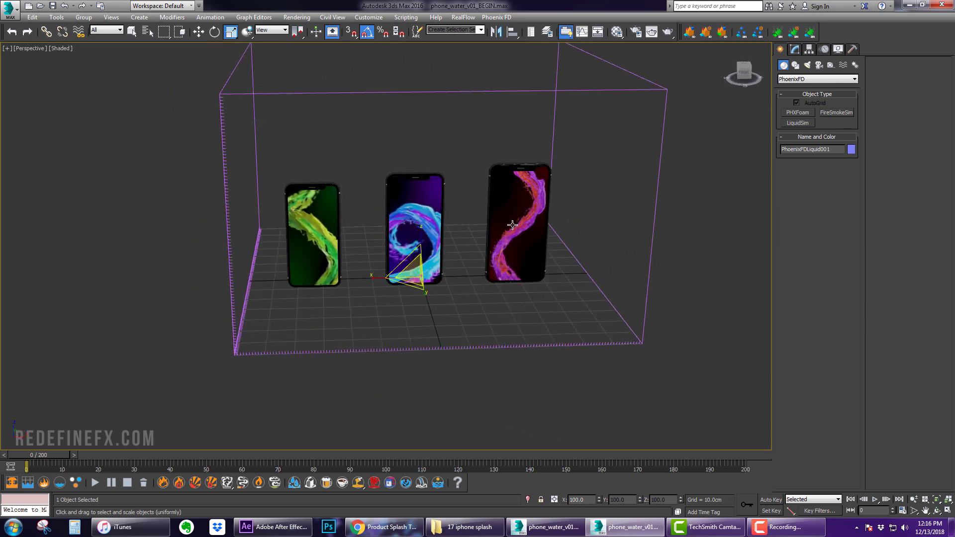
alt+middle_drag(513, 225, 492, 207)
scroll(492, 206, up, 3)
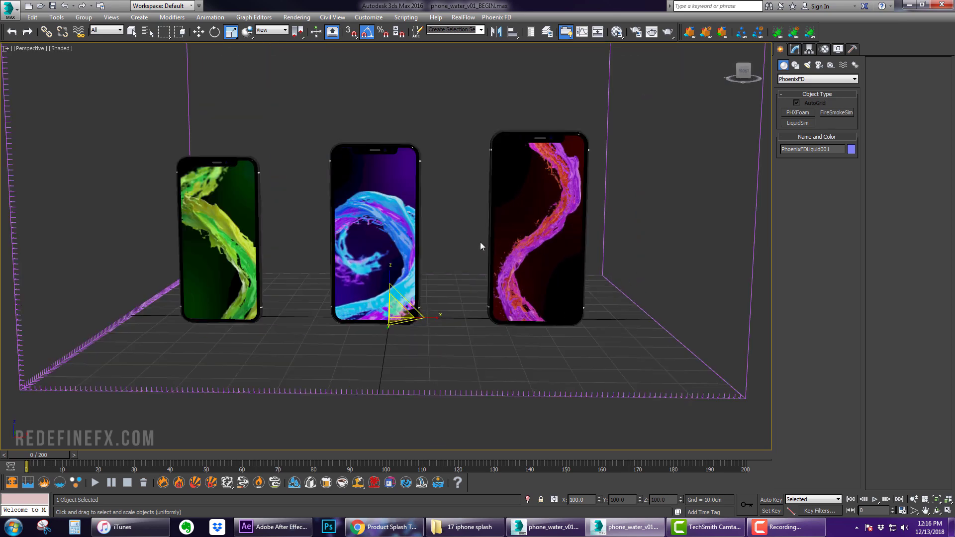
- Play iphone splash teaser.mov, pause it at the initial splash behind the phones, and minimize the player and folder windows
click(466, 528)
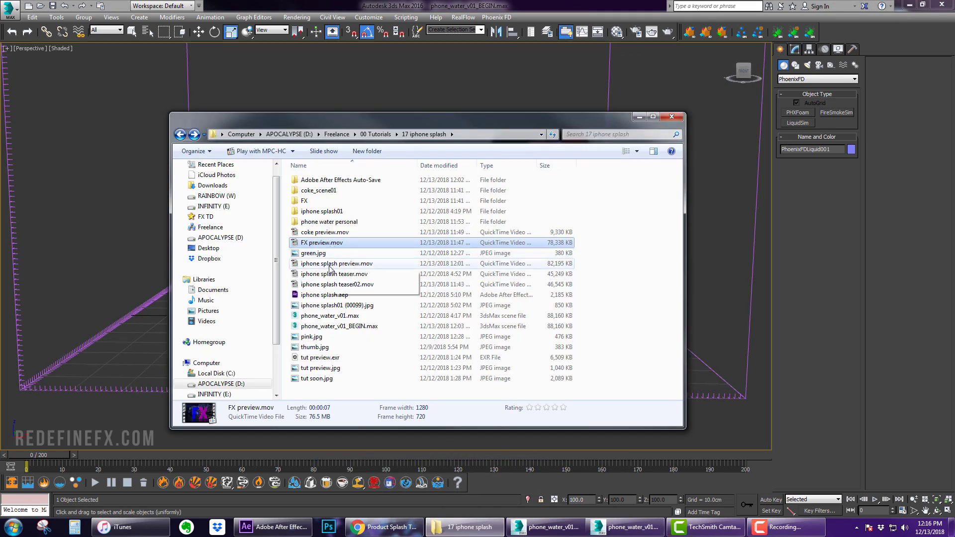
double_click(330, 275)
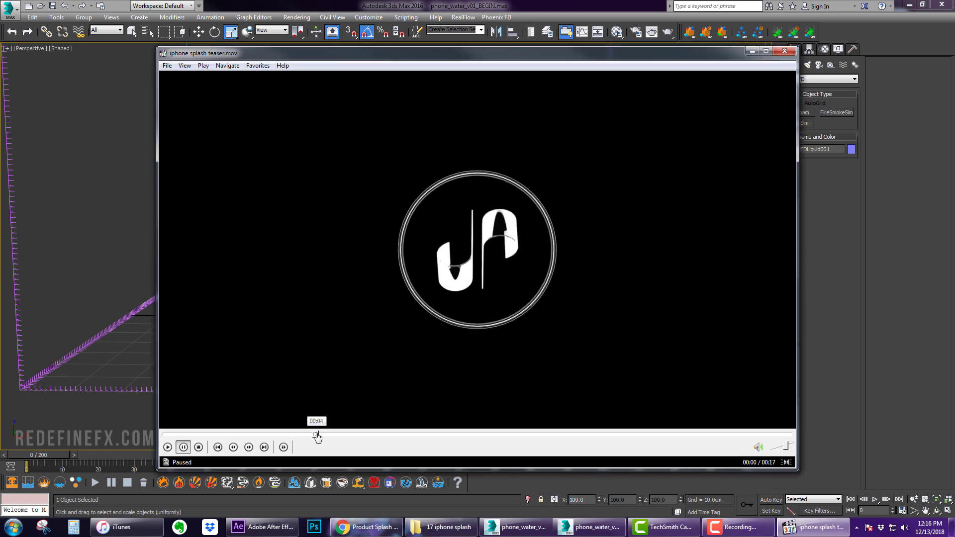
drag(317, 437, 262, 436)
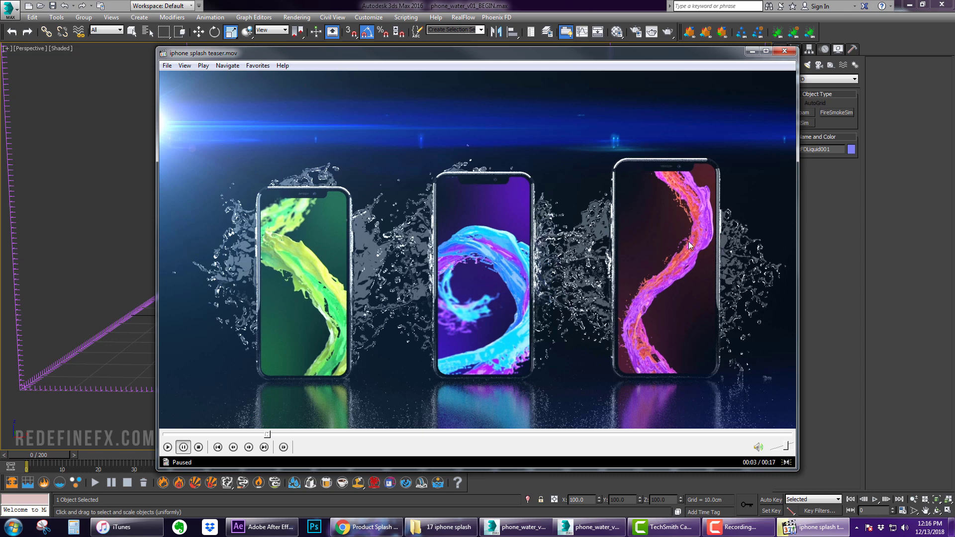
click(753, 54)
click(640, 118)
- Resize the liquid simulator's grid to 213 cells in X and 132 cells in Y
alt+middle_drag(418, 237, 450, 221)
scroll(435, 231, down, 4)
click(795, 50)
click(819, 198)
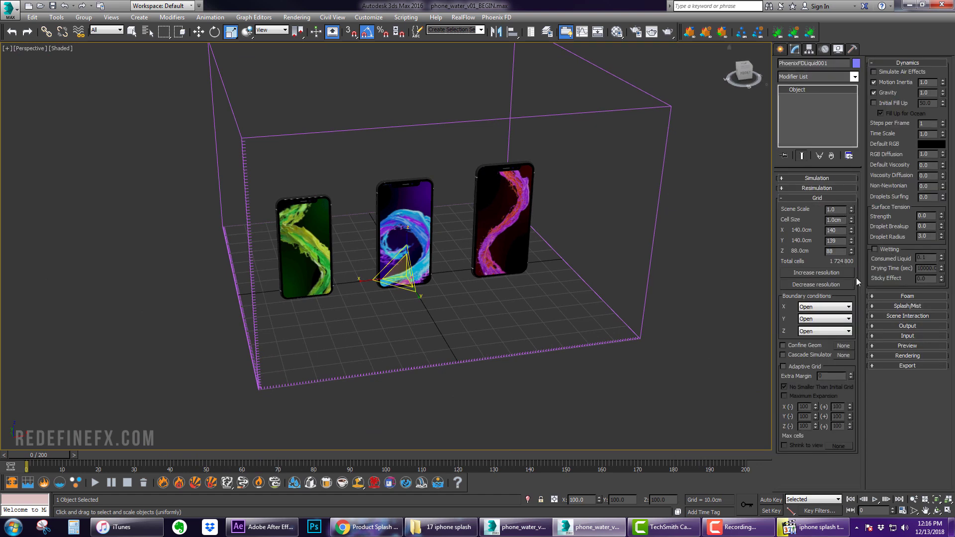
drag(852, 233, 852, 208)
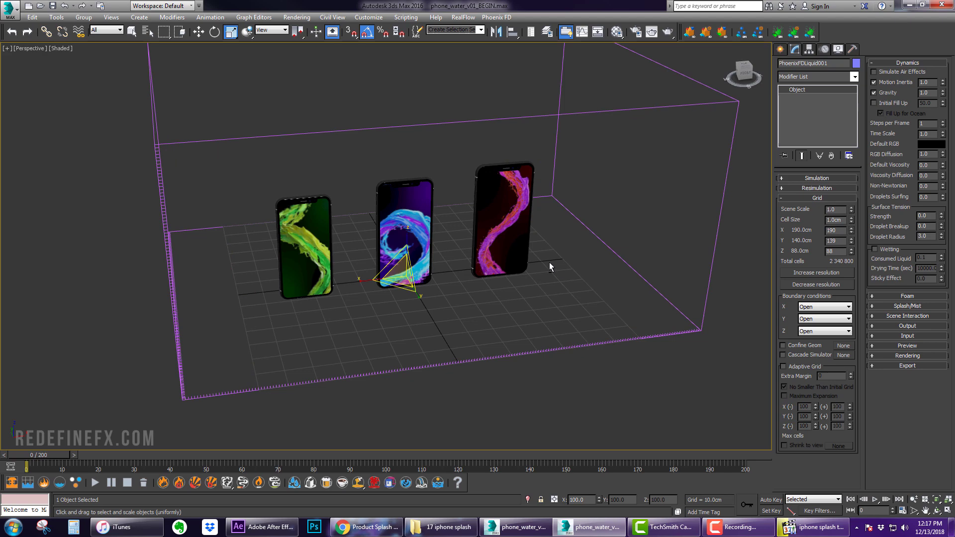
alt+middle_drag(548, 261, 495, 241)
scroll(448, 262, up, 5)
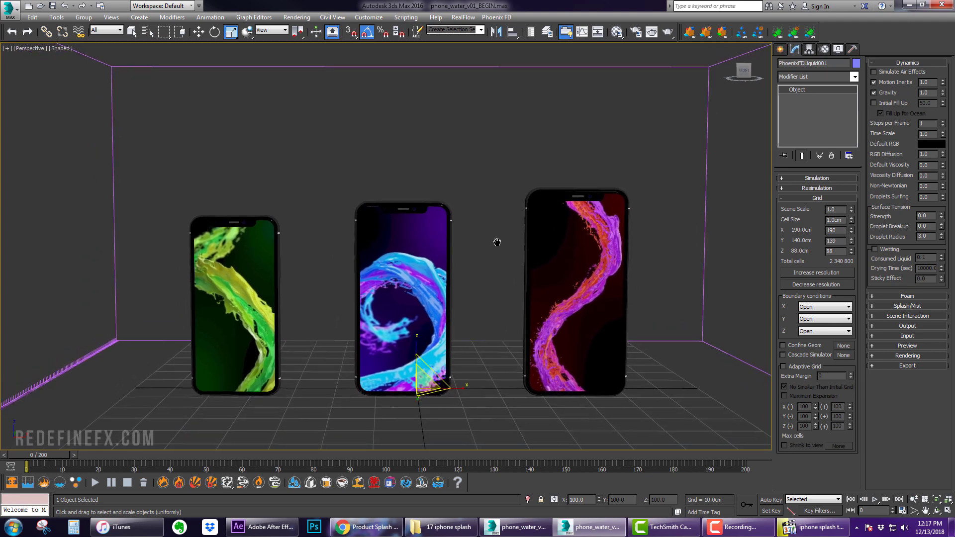
click(851, 243)
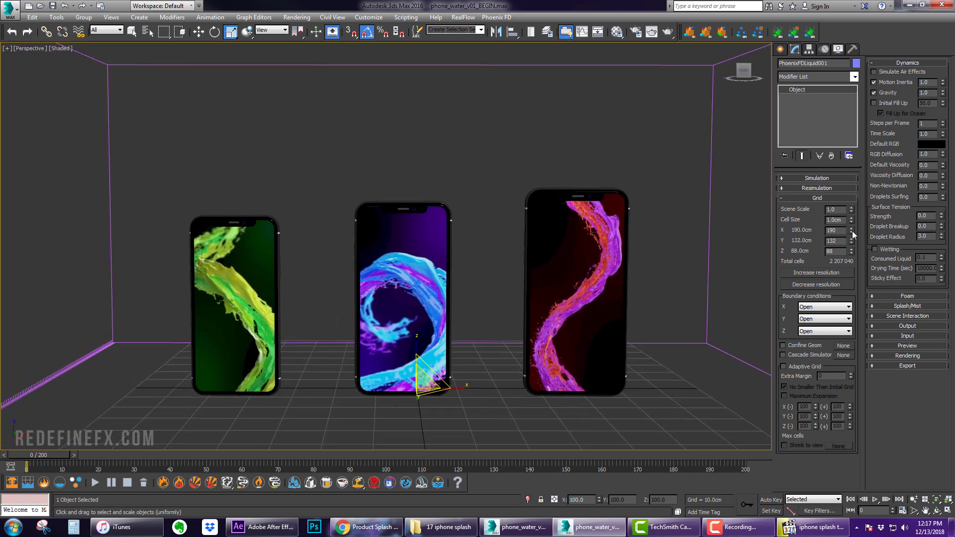
drag(853, 234, 849, 225)
- Create a standard primitive cylinder standing on the ground behind the phones, inside the simulator grid
scroll(465, 223, down, 5)
alt+middle_drag(465, 223, 626, 172)
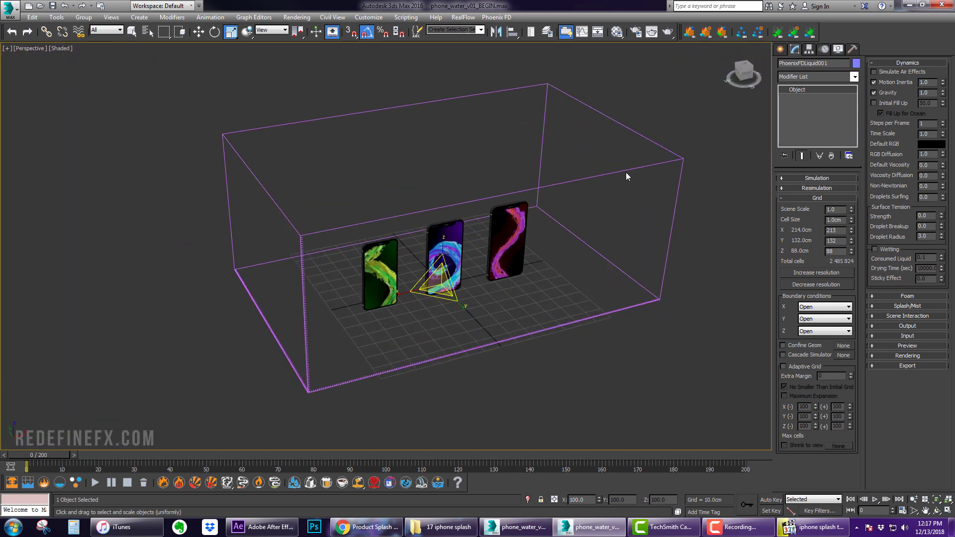
click(780, 49)
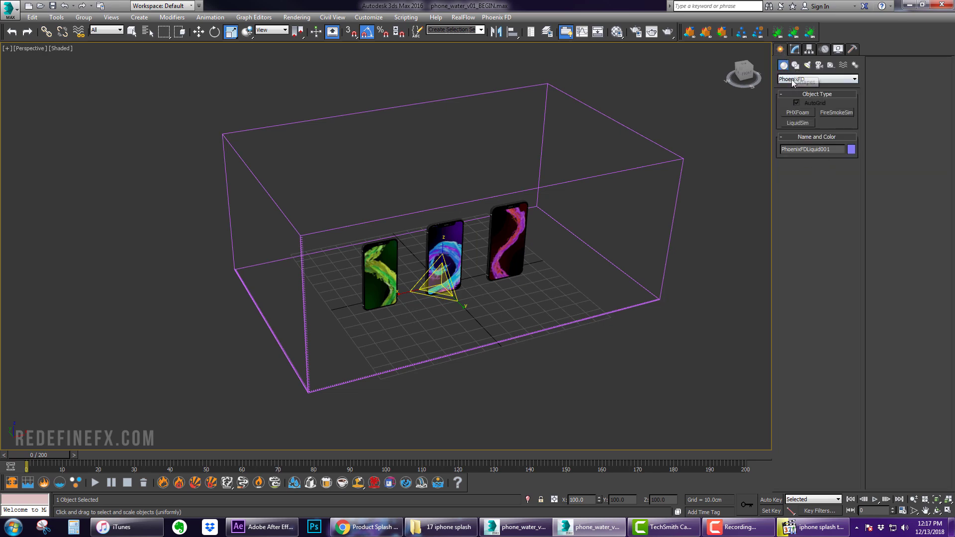
click(811, 78)
click(816, 89)
click(801, 134)
mouse_move(530, 247)
alt+middle_down()
mouse_move(499, 271)
mouse_move(531, 258)
mouse_move(529, 273)
alt+middle_up()
drag(530, 276, 532, 282)
click(534, 242)
key(r)
alt+middle_drag(536, 245, 558, 234)
scroll(559, 233, up, 5)
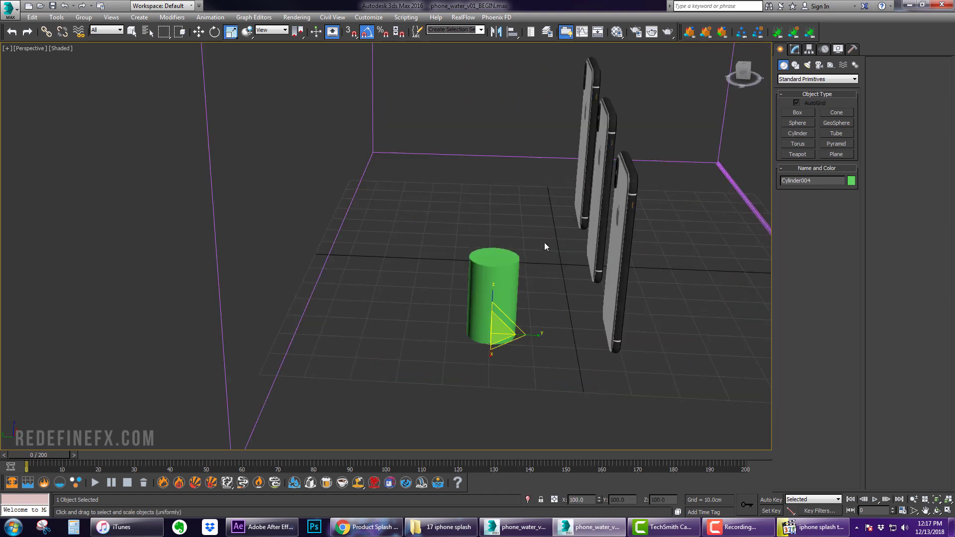
- Convert the cylinder to an Editable Poly and assign material ID 5 to its top cap polygon
click(795, 49)
right_click(796, 87)
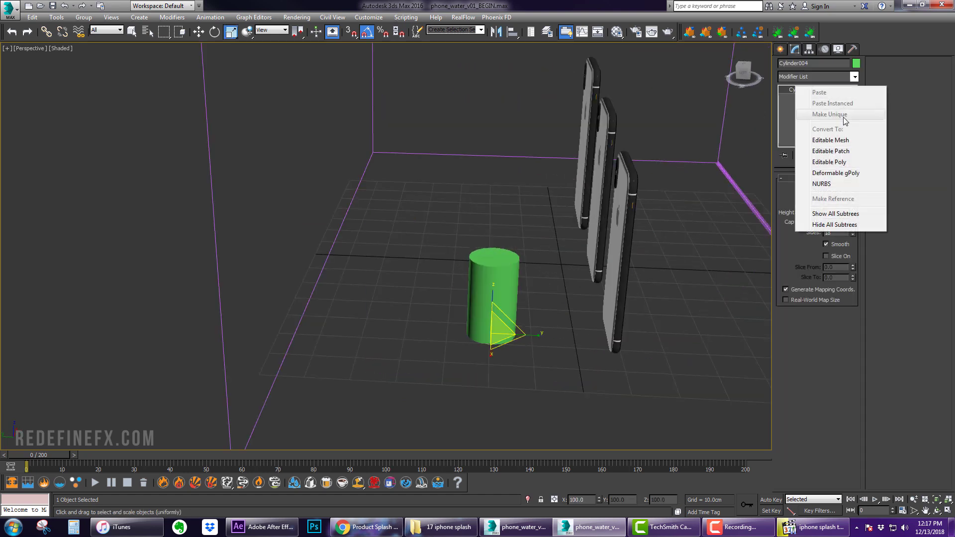
click(830, 162)
click(784, 89)
click(804, 122)
click(495, 259)
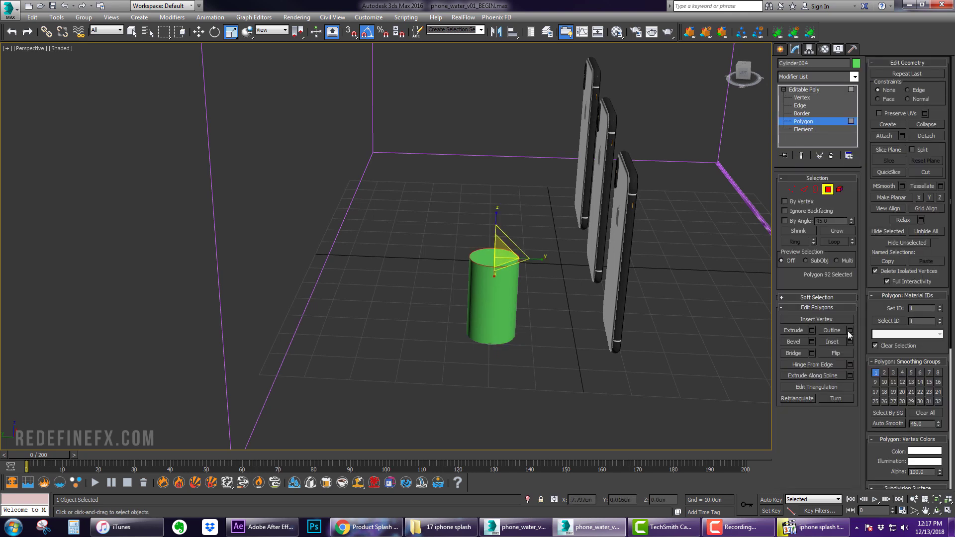
drag(920, 314, 905, 311)
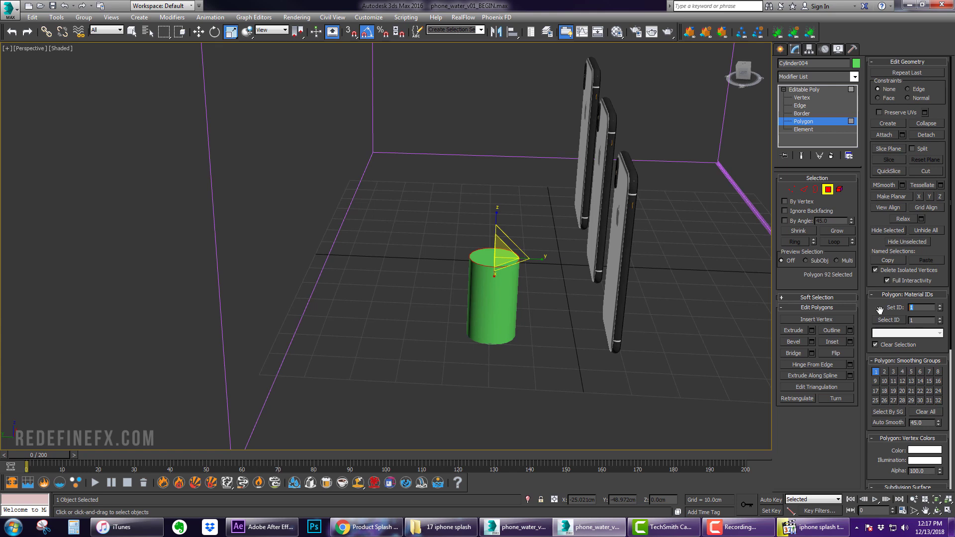
text(5)
key(Return)
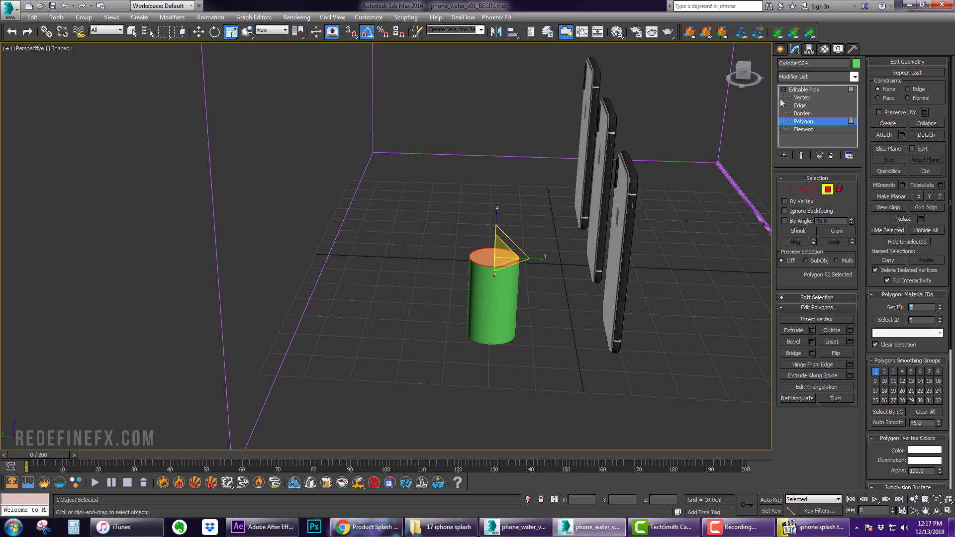
click(799, 91)
- Rotate the cylinder 60 degrees about X so its top cap tilts toward the phones, and adjust its position
key(e)
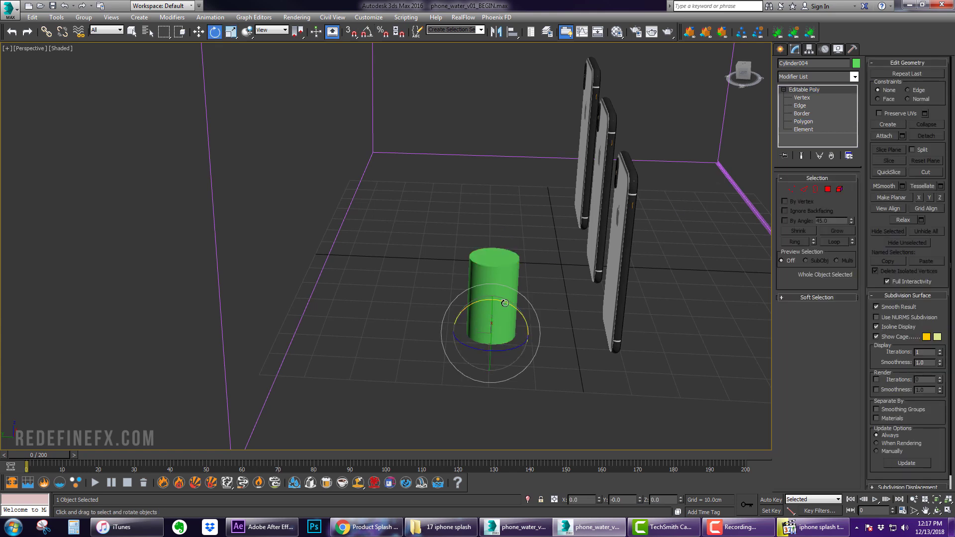
drag(505, 303, 533, 315)
key(w)
alt+middle_drag(529, 313, 512, 287)
alt+middle_drag(568, 272, 669, 230)
key(e)
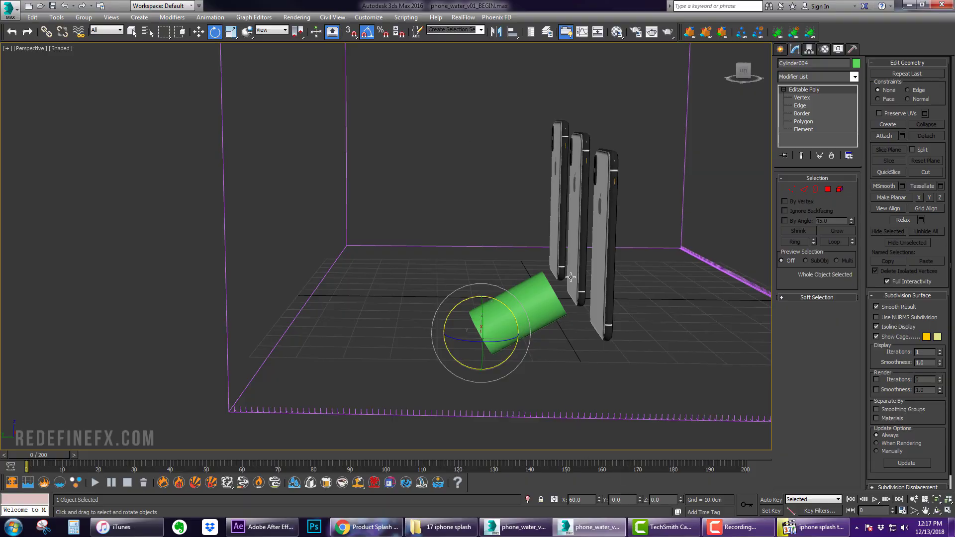
- Bring back iphone splash teaser.mov, play the splash in short stretches to examine its direction, and minimize the player
click(814, 527)
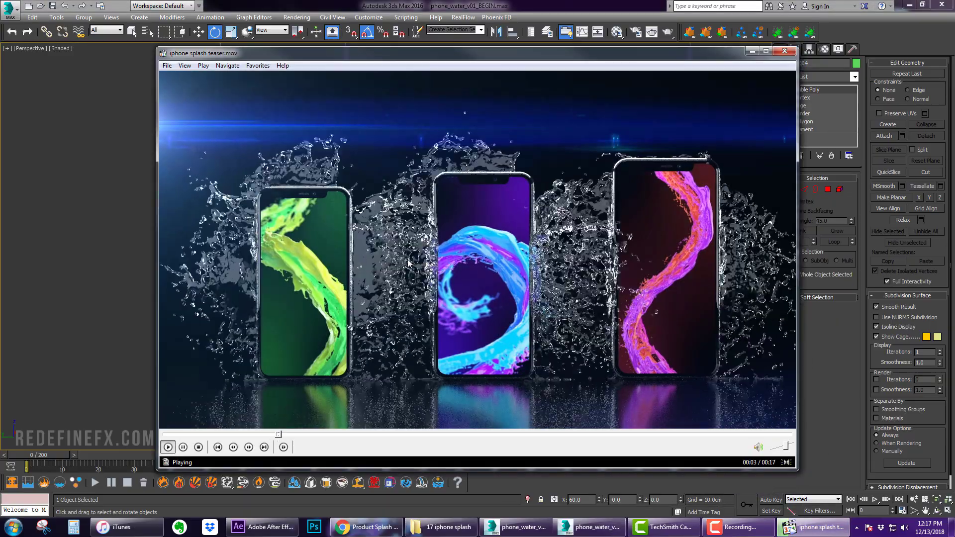
click(459, 102)
click(473, 164)
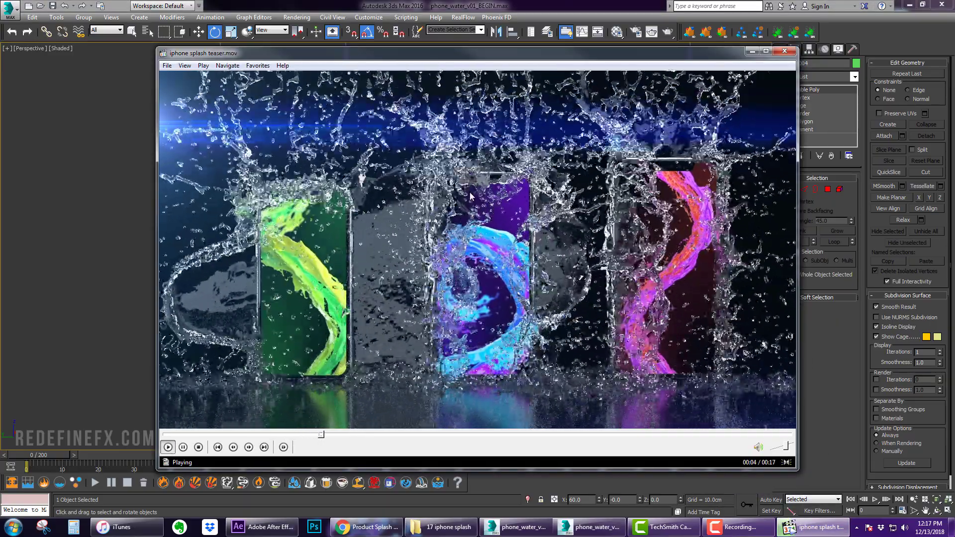
click(490, 180)
click(547, 275)
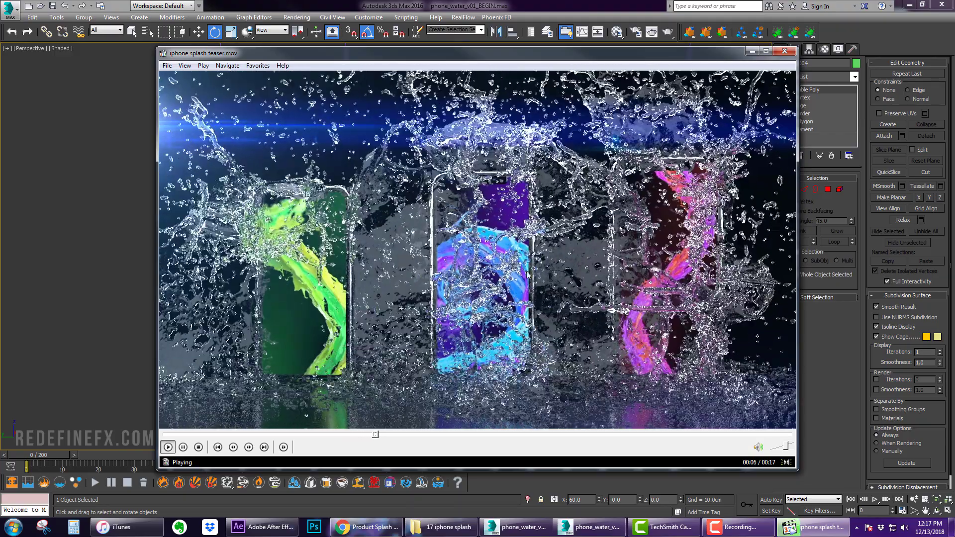
click(529, 278)
click(752, 51)
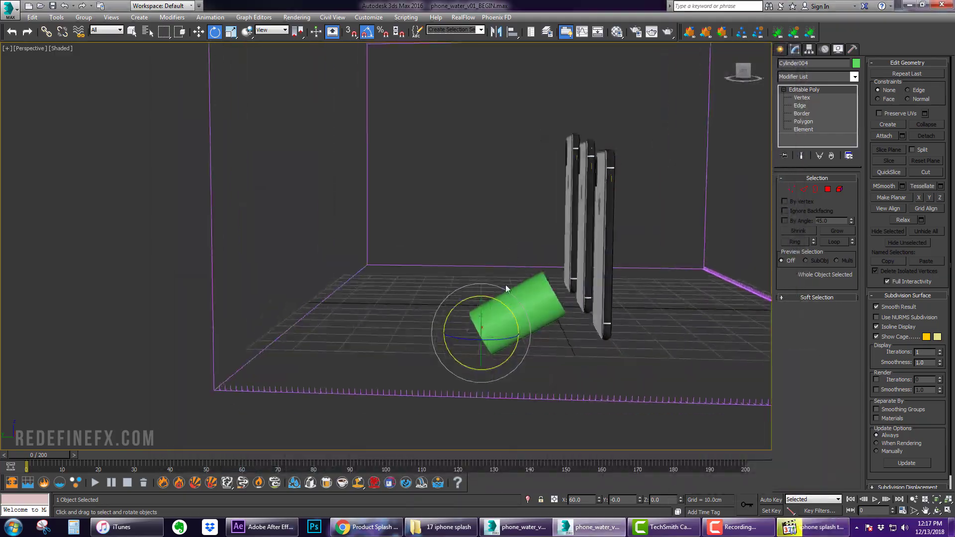
- Raise the tilted cylinder to about 13.5 cm in Z behind the smallest phone
key(w)
drag(505, 309, 506, 263)
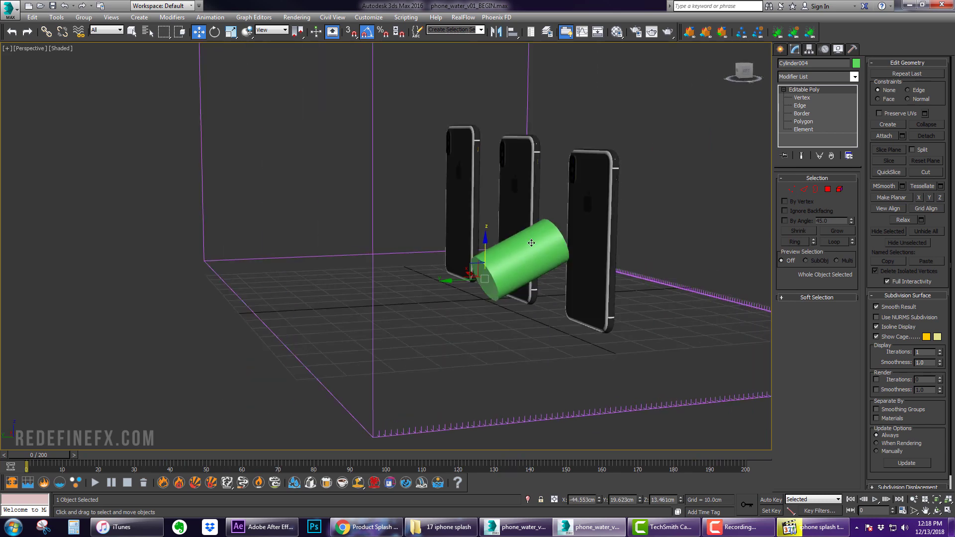
alt+middle_drag(531, 243, 583, 251)
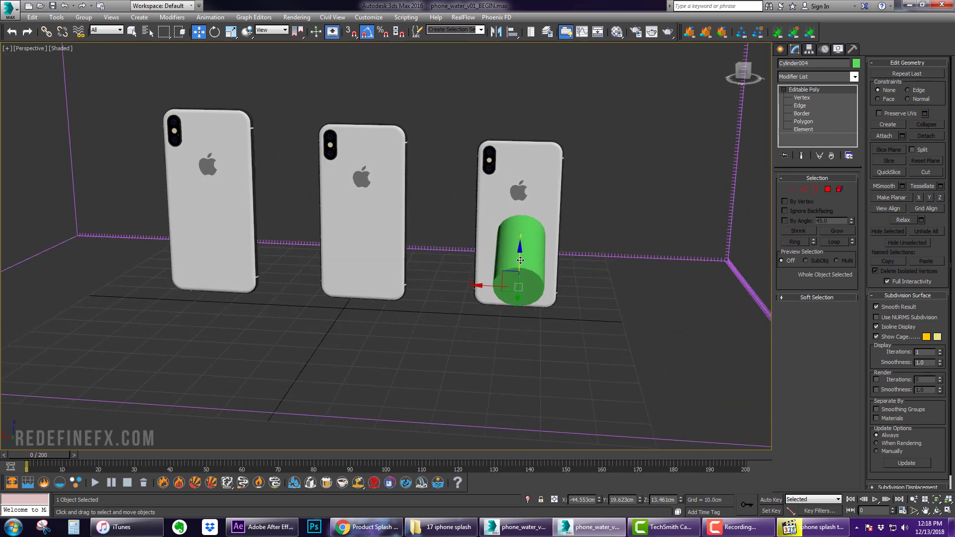
- Clone the tilted cylinder twice and position the copies behind the middle and largest phones
shift+drag(521, 260, 321, 250)
click(481, 305)
mouse_move(448, 305)
alt+middle_down()
mouse_move(406, 260)
mouse_move(384, 264)
alt+middle_up()
drag(162, 275, 150, 276)
click(354, 249)
drag(329, 274, 323, 275)
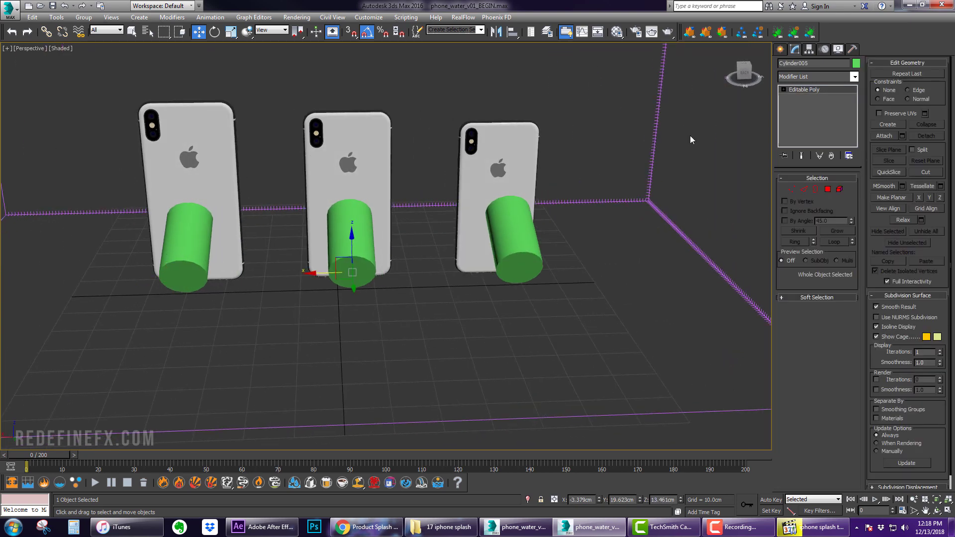
- Create a PhoenixFD LiquidSrc helper on the ground beside the simulator grid, near the largest phone
click(780, 49)
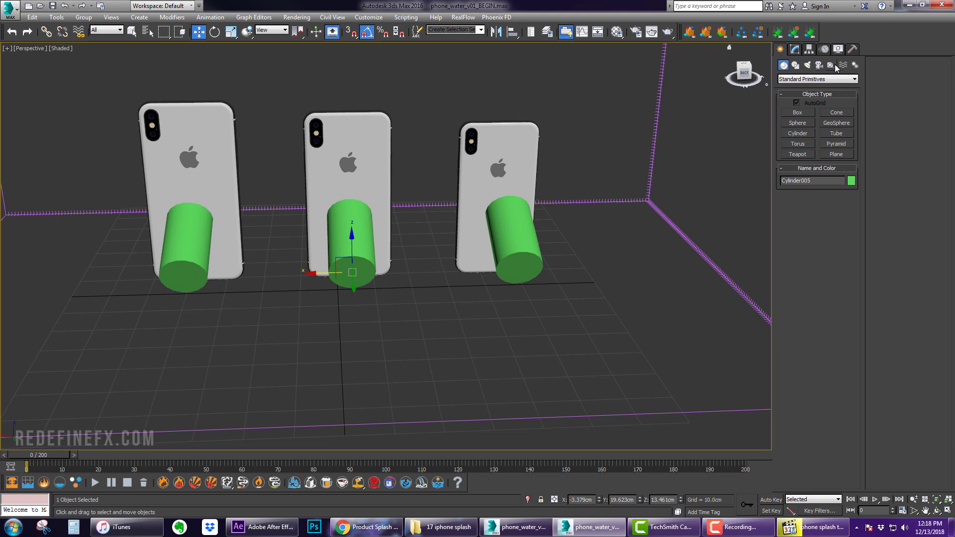
click(831, 64)
click(826, 79)
click(791, 174)
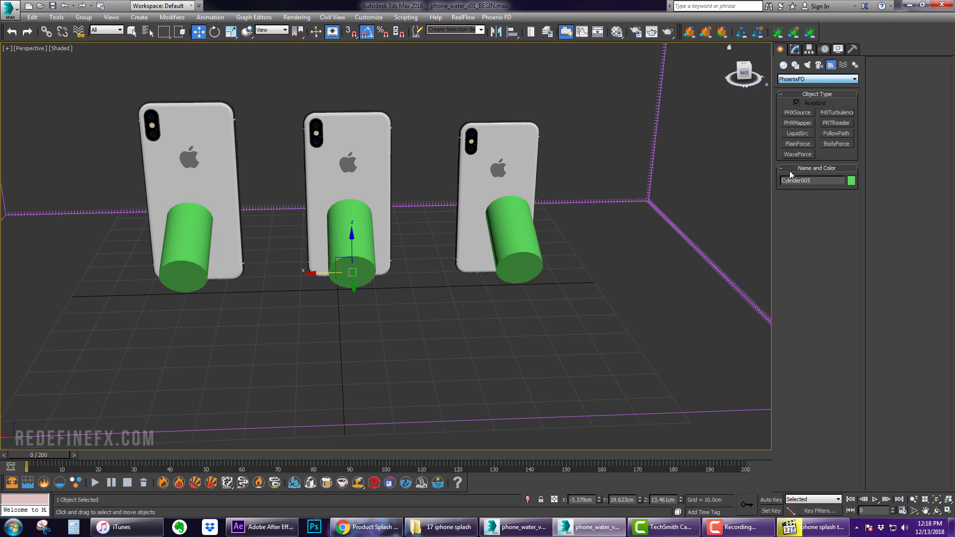
click(798, 133)
mouse_move(498, 233)
alt+middle_down()
mouse_move(518, 234)
mouse_move(520, 266)
mouse_move(422, 257)
mouse_move(369, 273)
alt+middle_up()
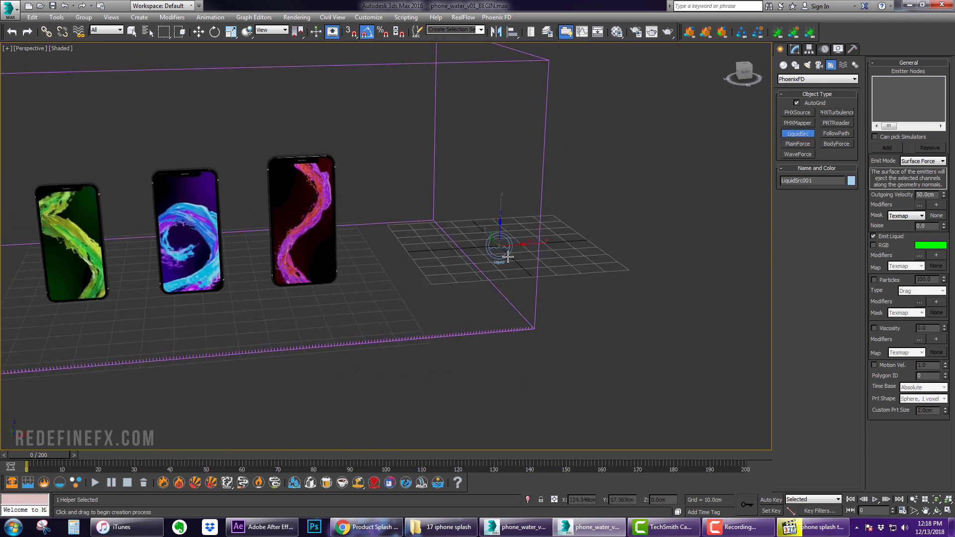
- Finish sizing the LiquidSrc icon and add the three green cylinders as its emitter nodes
drag(500, 245, 538, 267)
right_click(538, 266)
click(795, 49)
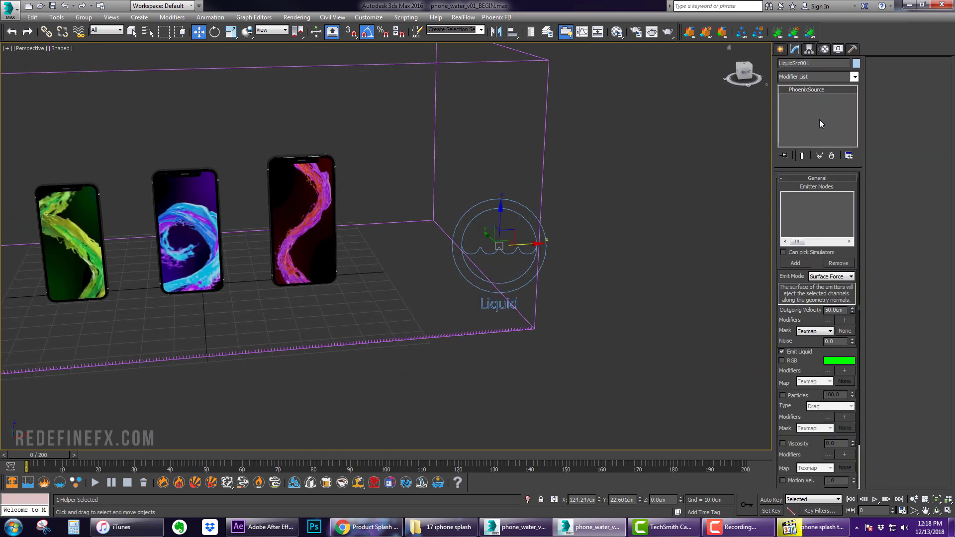
click(797, 262)
alt+middle_drag(406, 258, 864, 307)
click(391, 151)
click(798, 262)
click(532, 171)
click(795, 267)
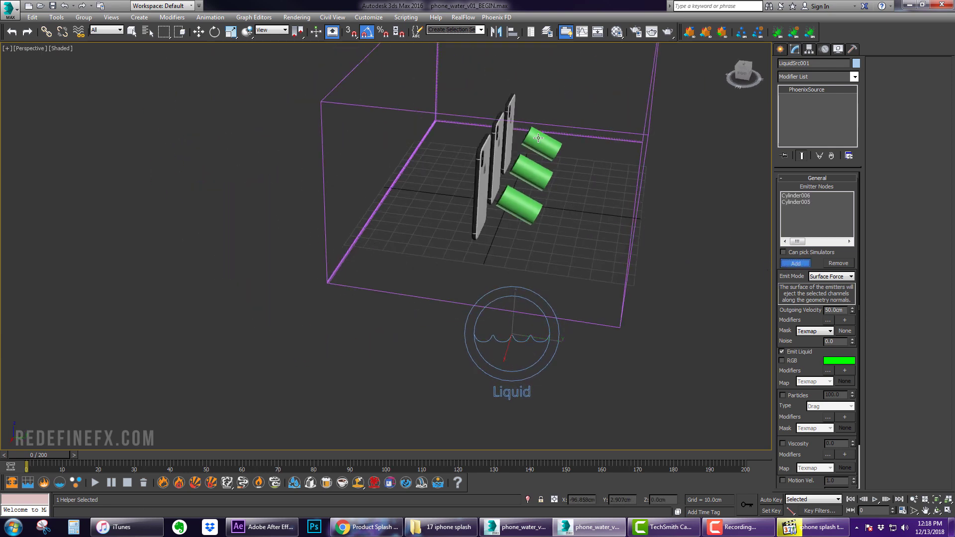
- Set the liquid source's Polygon ID to 5 and inspect the cylinders' caps facing the phones
key(w)
scroll(803, 412, down, 2)
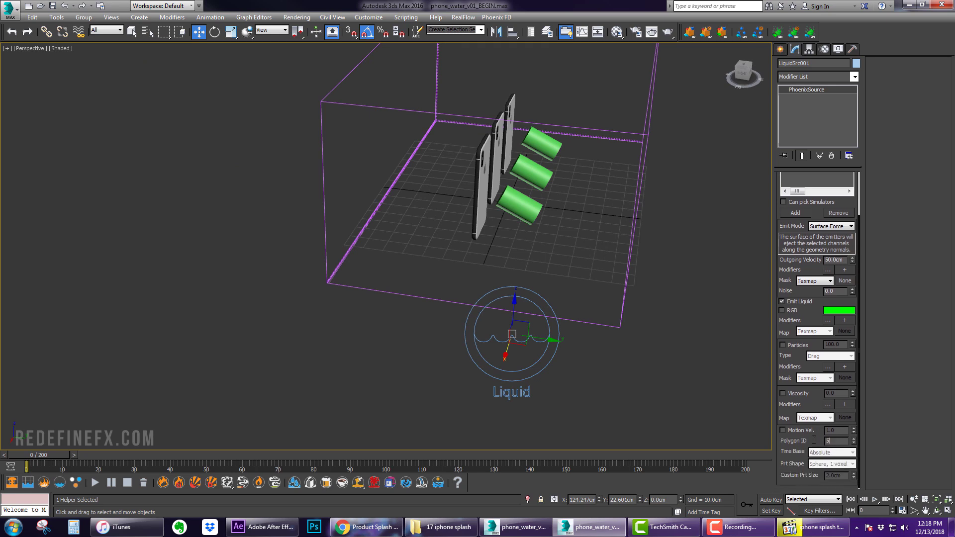
alt+middle_drag(618, 282, 580, 208)
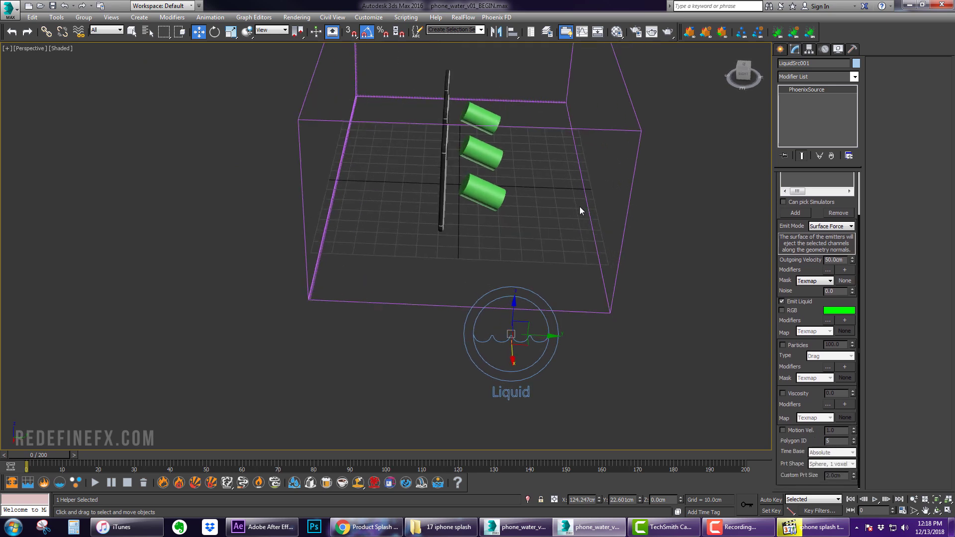
scroll(556, 272, down, 3)
scroll(531, 270, up, 6)
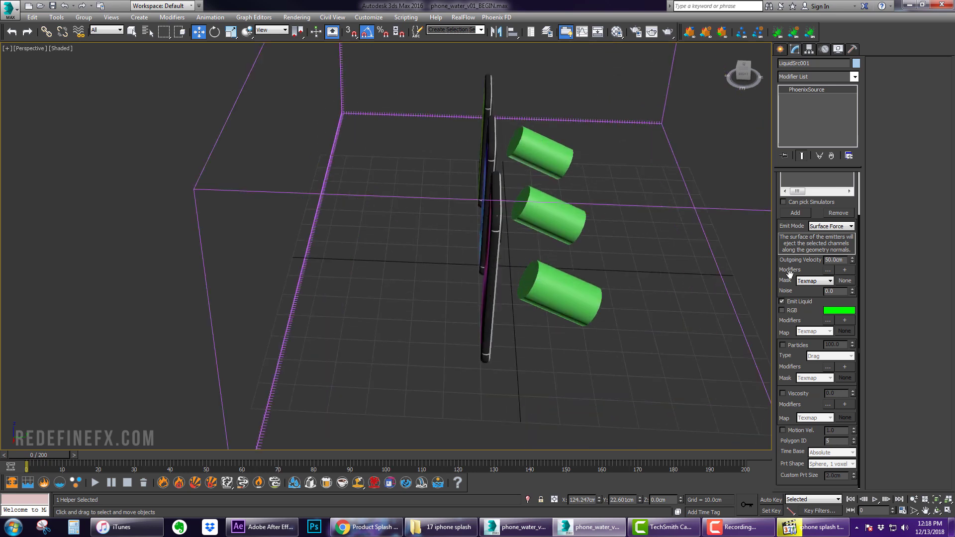
middle_drag(628, 232, 577, 204)
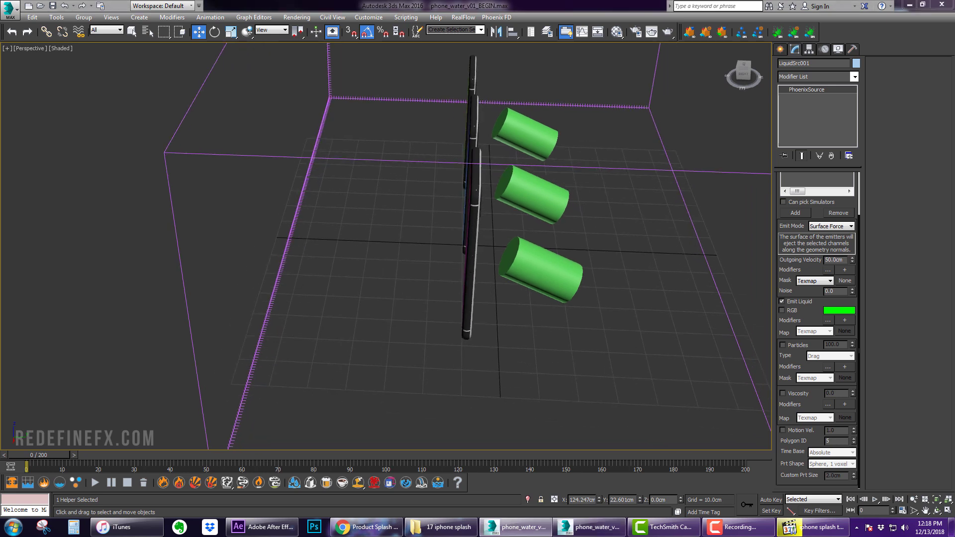
- Set the liquid source's Outgoing Velocity to 200 cm
double_click(835, 260)
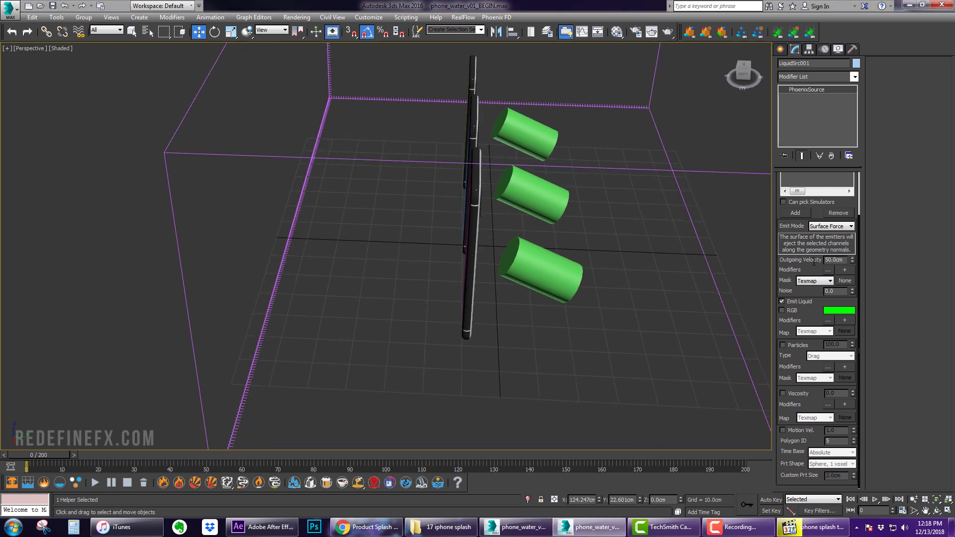
text(200)
key(Return)
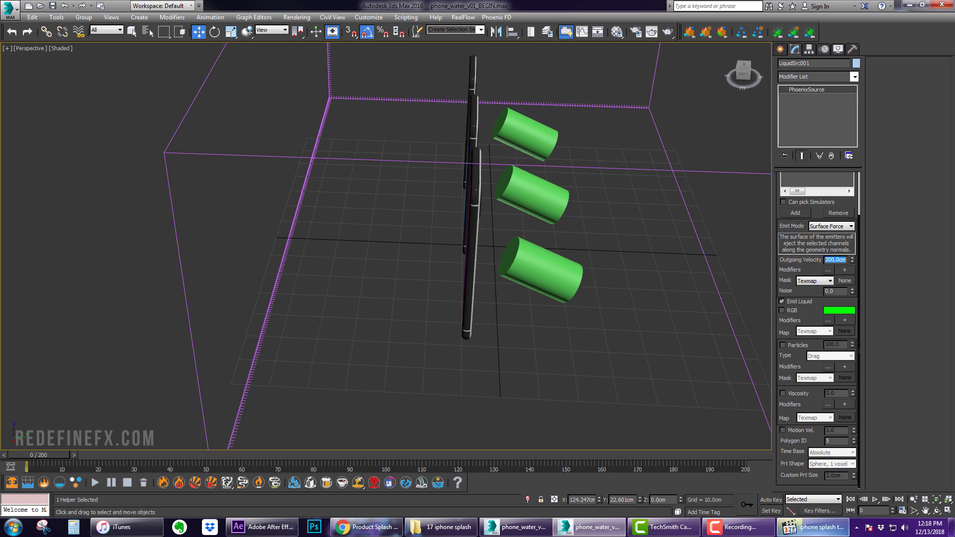
- Check the splash's irregularity in iphone splash teaser.mov, then return to 3ds Max and set the liquid source's Noise to 0.3
click(816, 528)
drag(322, 435, 331, 435)
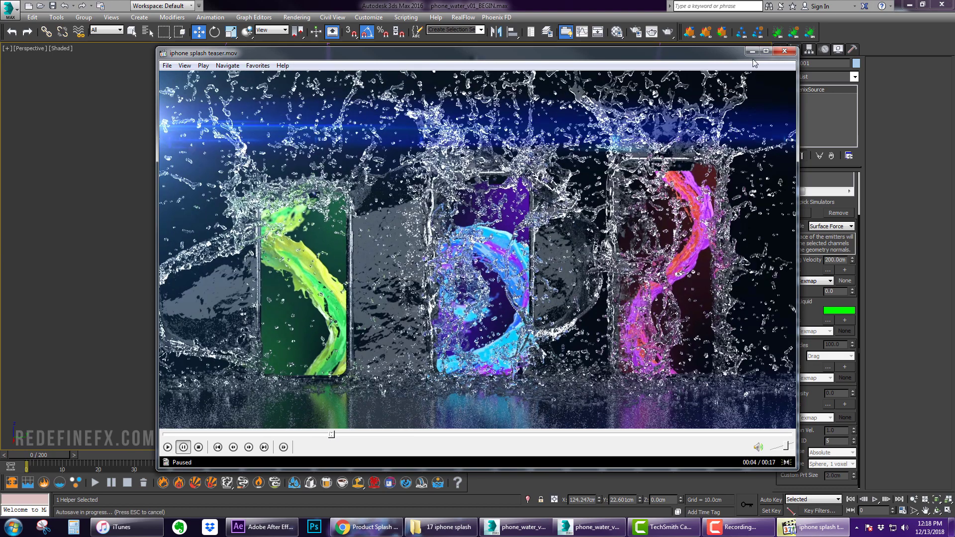
click(752, 52)
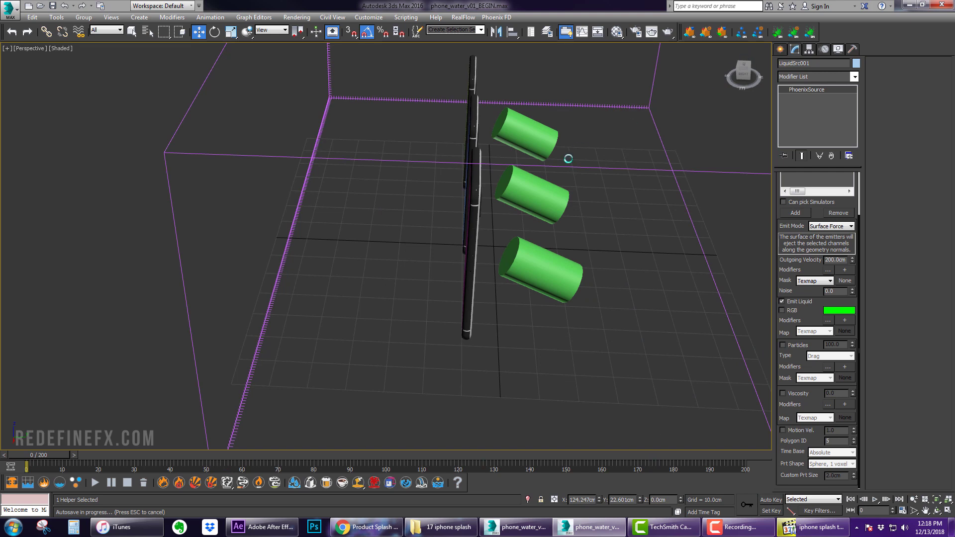
drag(837, 291, 814, 291)
- Enable Auto Key and keyframe the liquid source's Outgoing Velocity to 0 cm at frame 50
drag(52, 452, 223, 451)
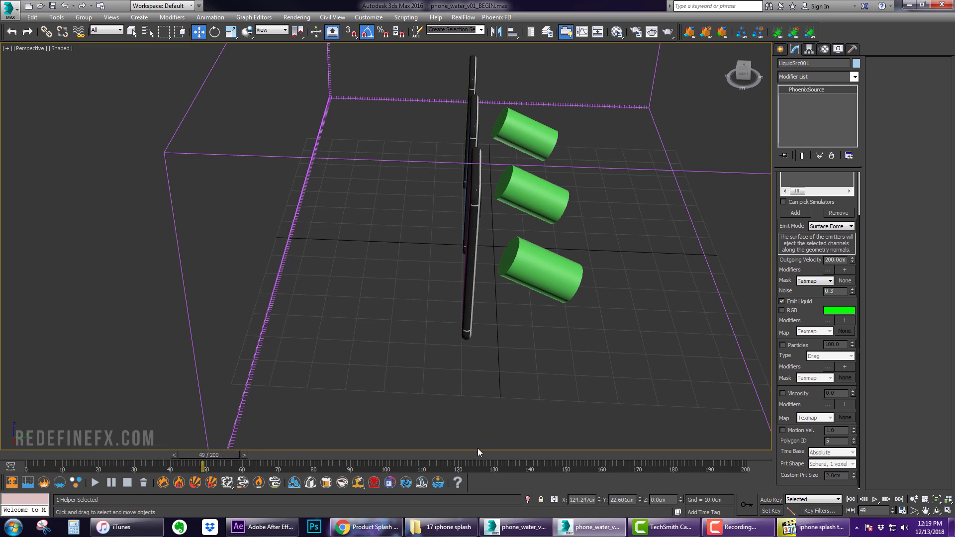
click(762, 501)
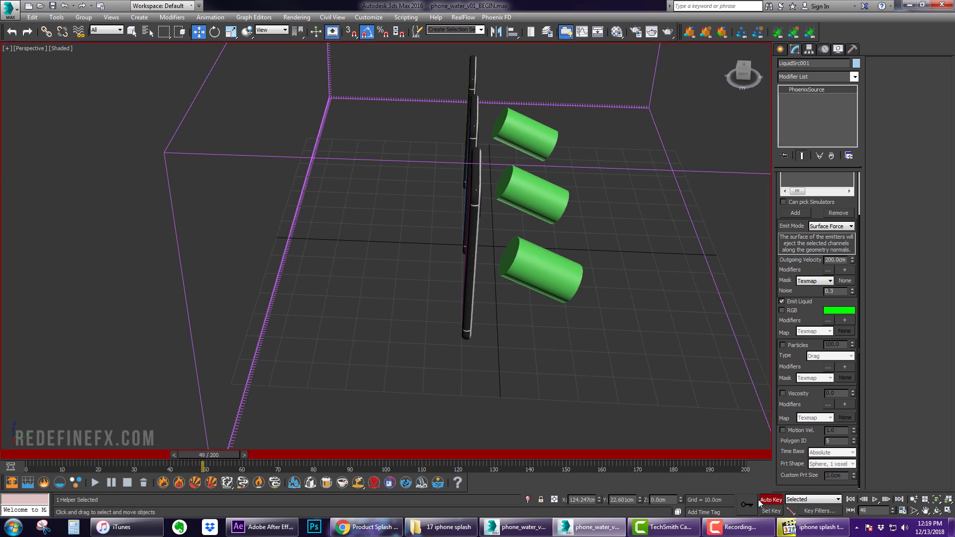
click(244, 455)
drag(847, 260, 808, 260)
text(0)
key(Return)
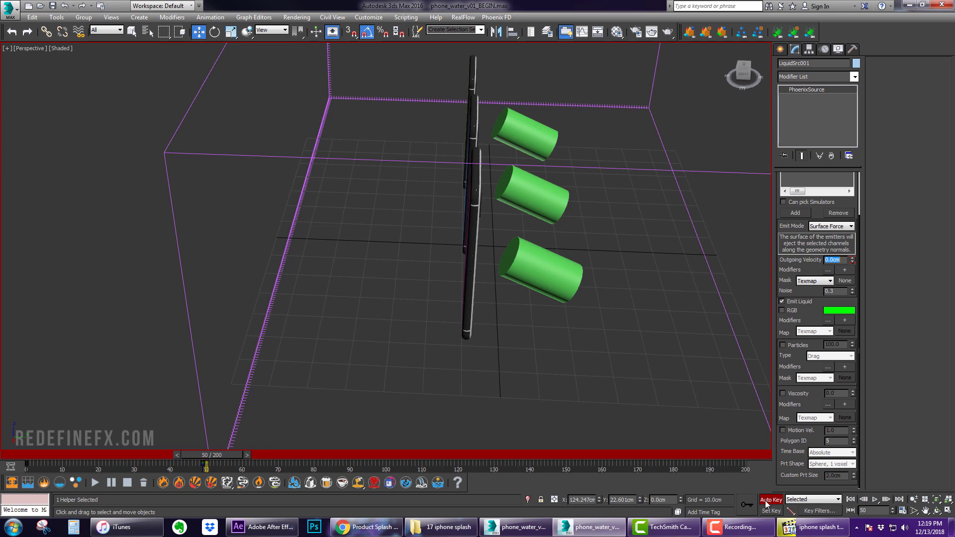
- Keyframe the Outgoing Velocity at 200 cm at frame 49 and scrub the timeline to check the abrupt stop
click(177, 456)
key(Return)
drag(65, 458, 0, 459)
key(w)
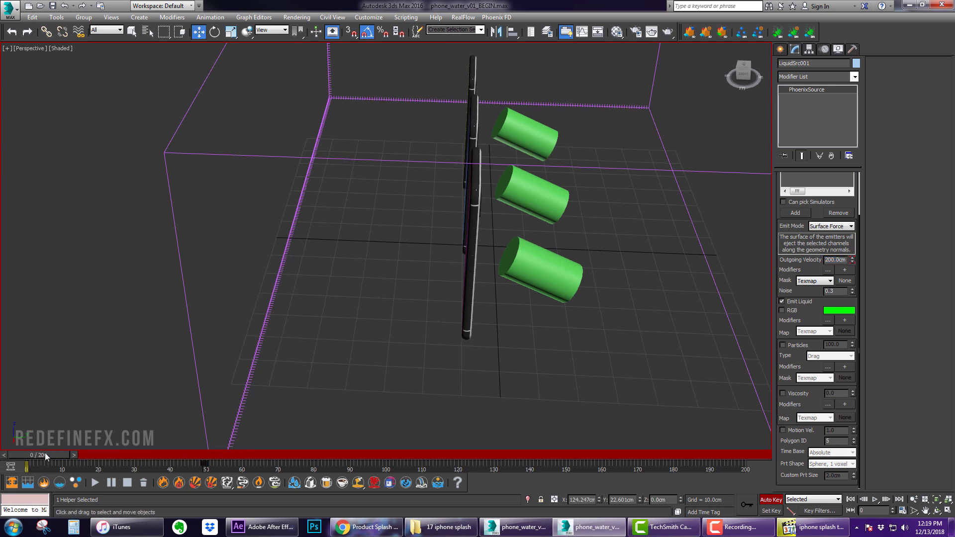
drag(47, 457, 215, 463)
key(w)
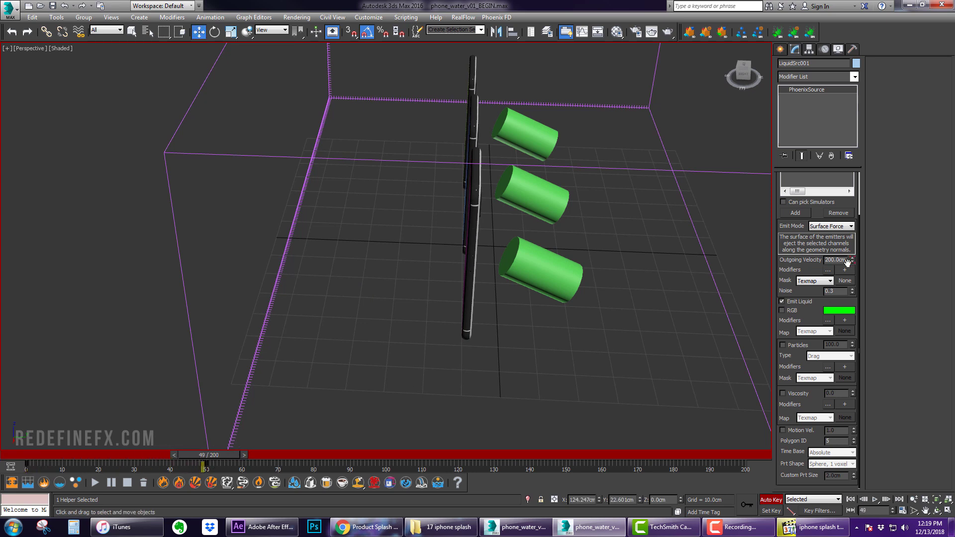
click(243, 455)
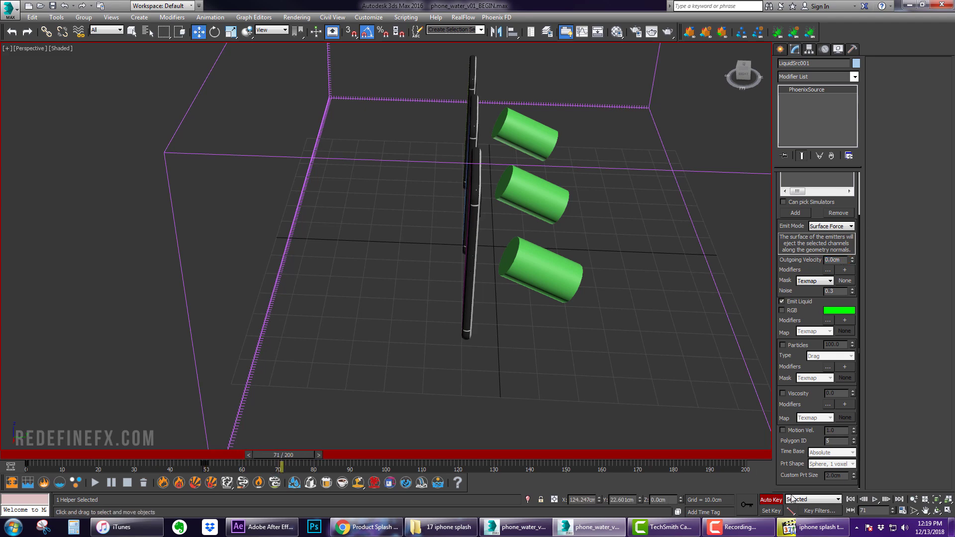
- Replay the splash in iphone splash teaser.mov to examine how the burst ends, and minimize the player
click(814, 527)
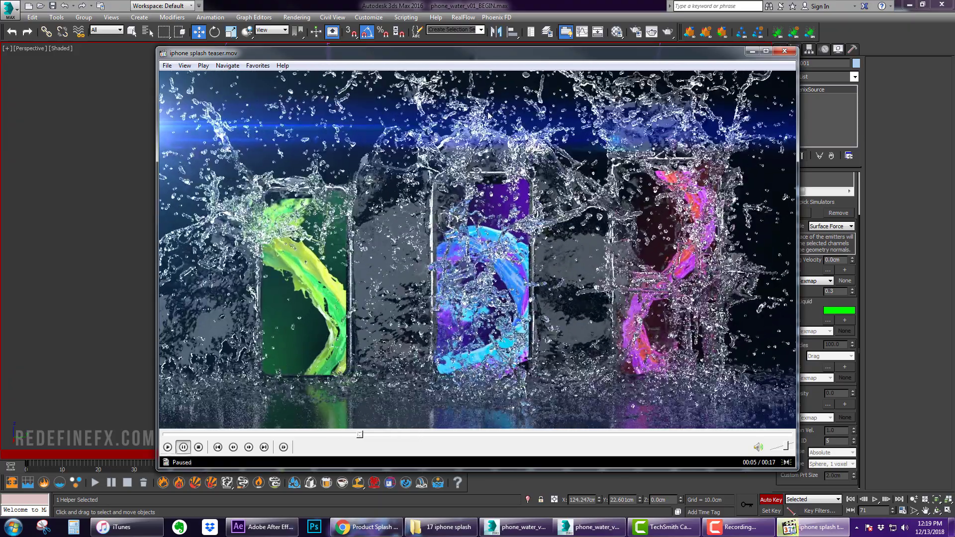
click(233, 434)
click(395, 284)
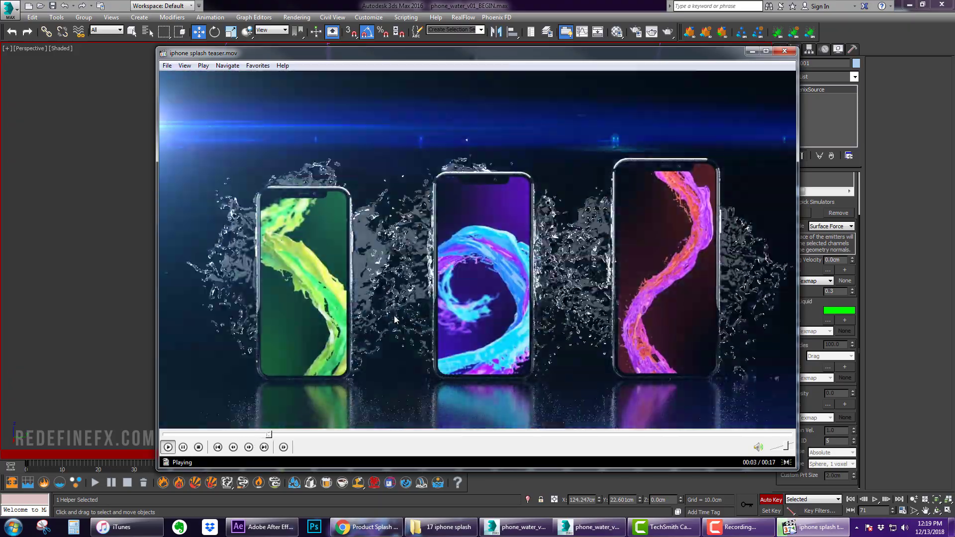
click(381, 338)
scroll(381, 339, down, 10)
click(381, 339)
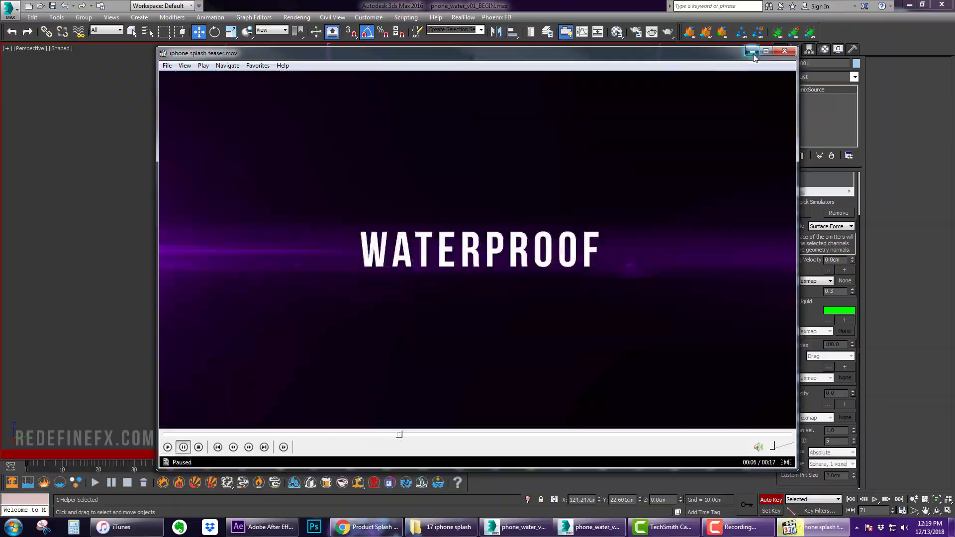
click(752, 51)
- Turn off Auto Key and select the PhoenixFD liquid simulator around the phones
scroll(443, 291, down, 5)
alt+middle_drag(443, 291, 465, 261)
scroll(465, 260, down, 3)
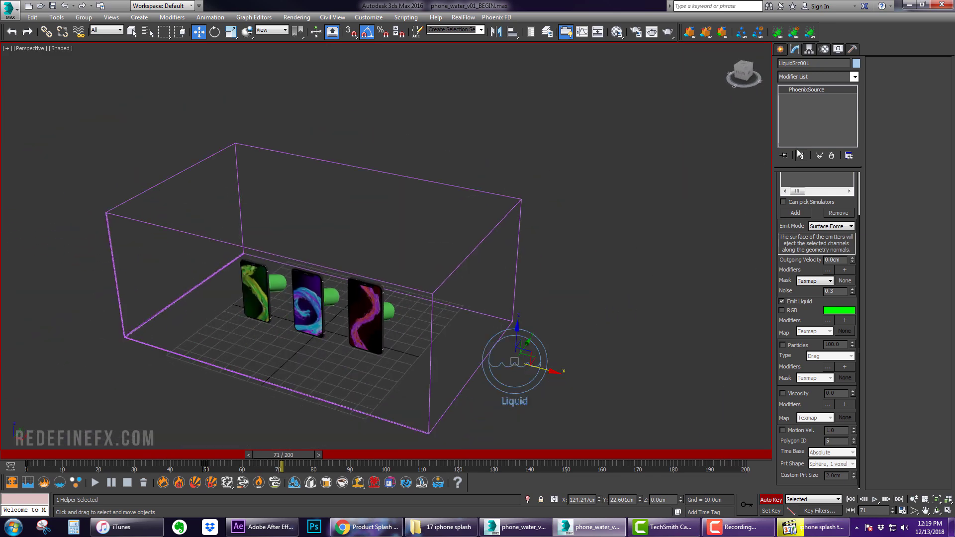
drag(625, 211, 479, 241)
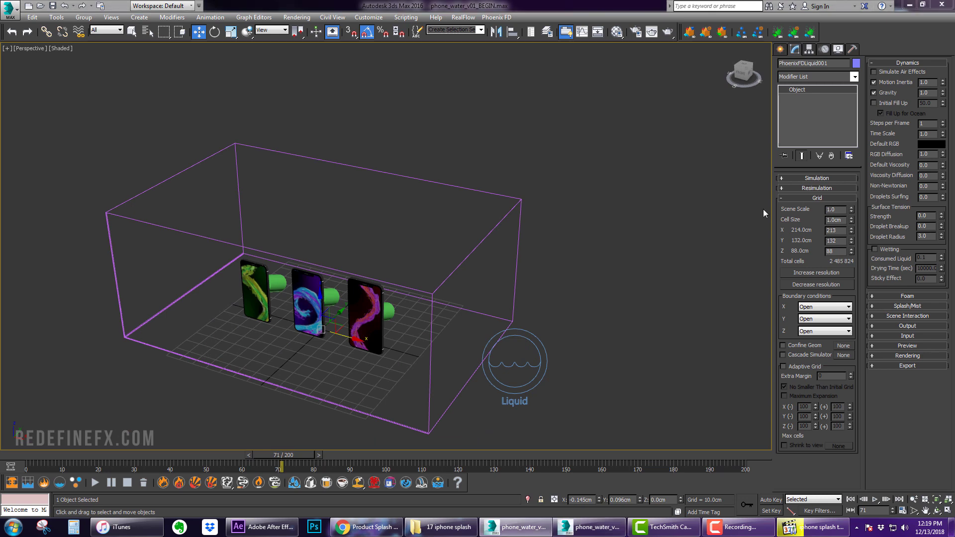
- Turn off Motion Inertia and set Gravity to 0.7 in the simulator's dynamics settings
click(816, 199)
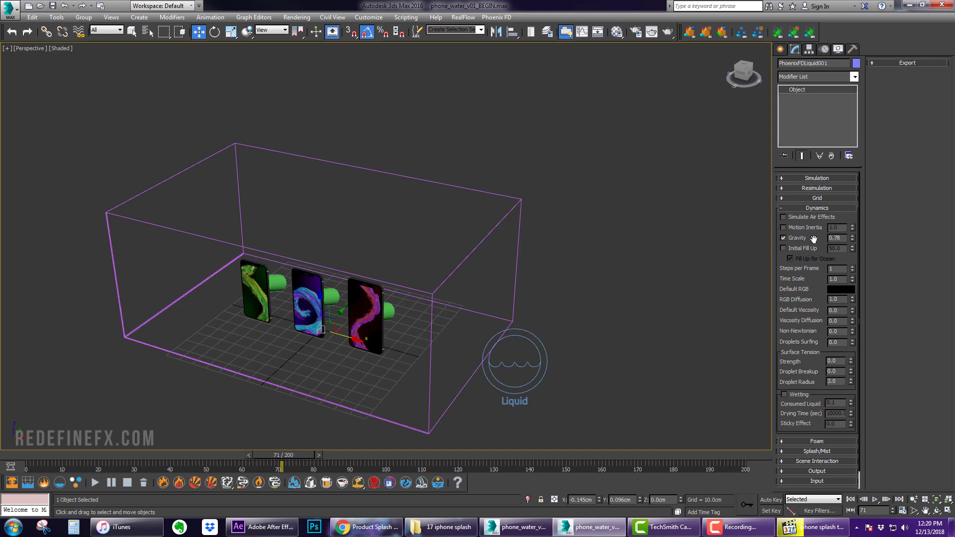
key(Return)
drag(815, 239, 838, 210)
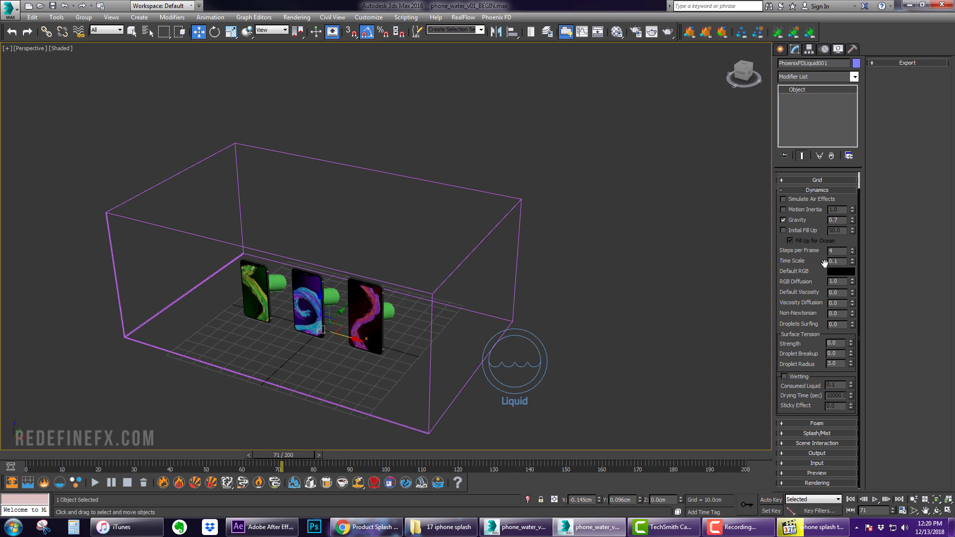
- Set the simulator's Steps per Frame to 4 and Time Scale to 0.1
drag(843, 262, 829, 261)
click(812, 268)
scroll(813, 247, up, 3)
click(814, 187)
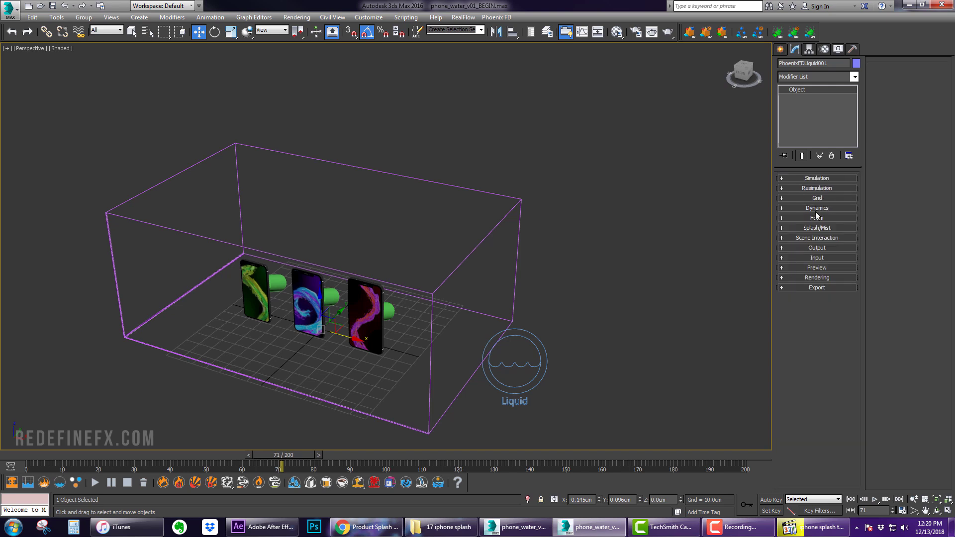
- Browse for the simulation cache save path and create a folder named cache inside 17 iphone splash
click(818, 248)
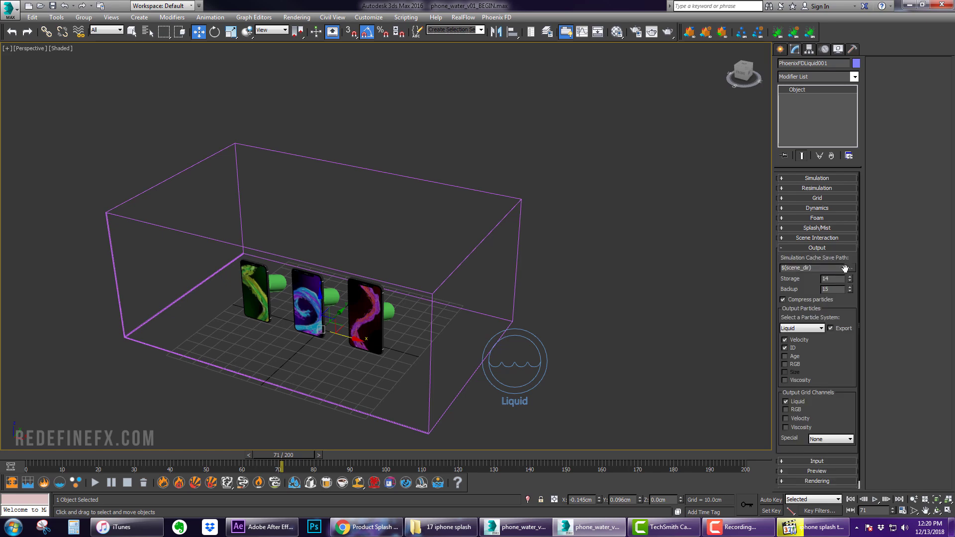
click(850, 268)
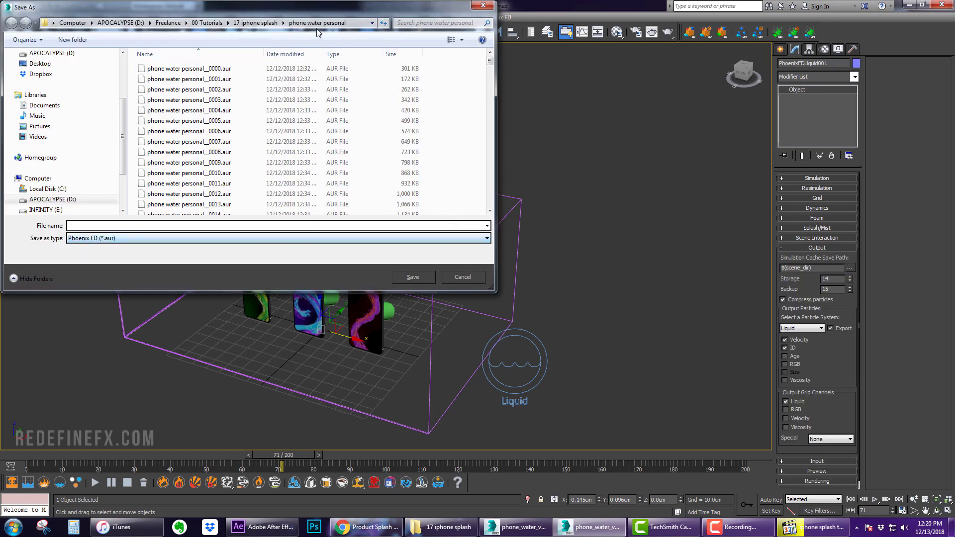
drag(324, 7, 393, 70)
click(336, 85)
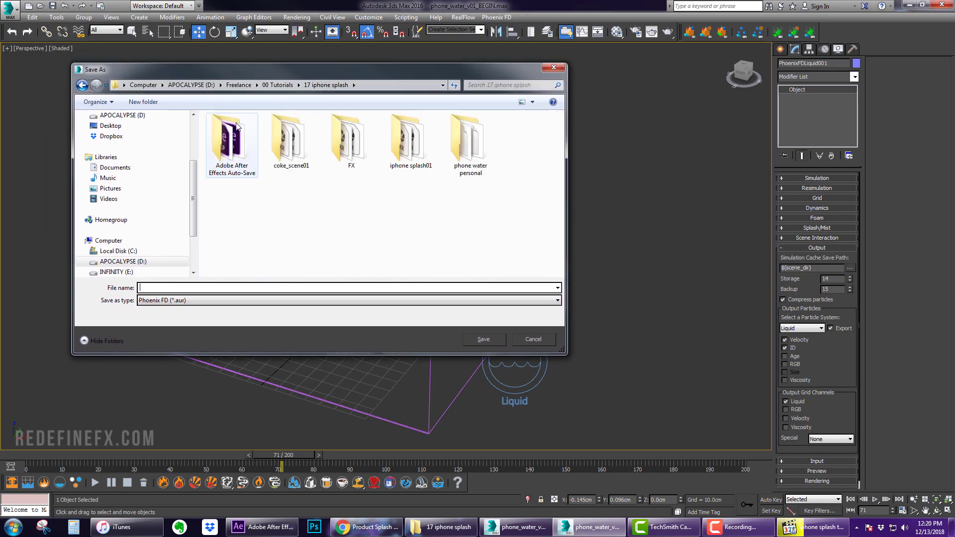
click(161, 103)
text(cache)
key(Return)
- Save the simulation cache path under the file name cache and enable the Velocity output grid channel
key(Return)
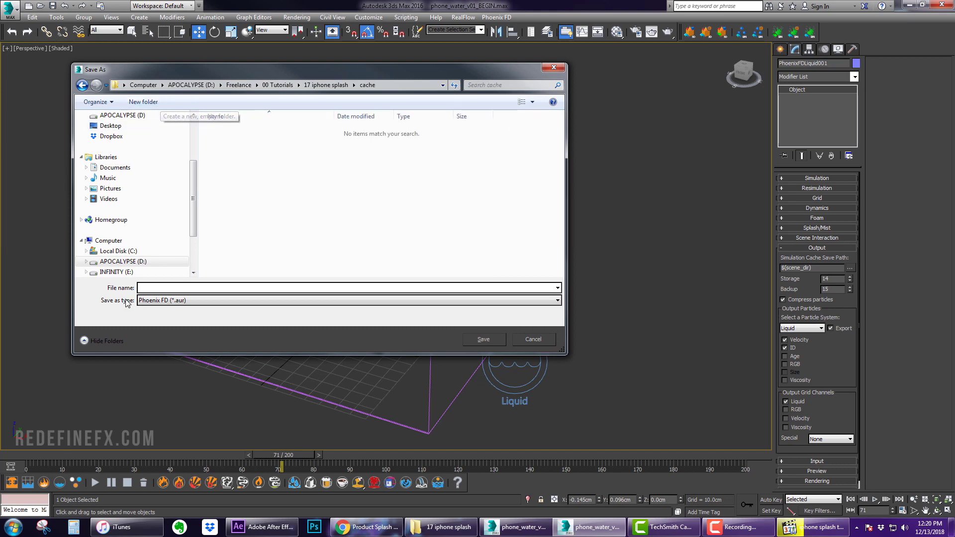
click(160, 287)
text(cache)
key(Return)
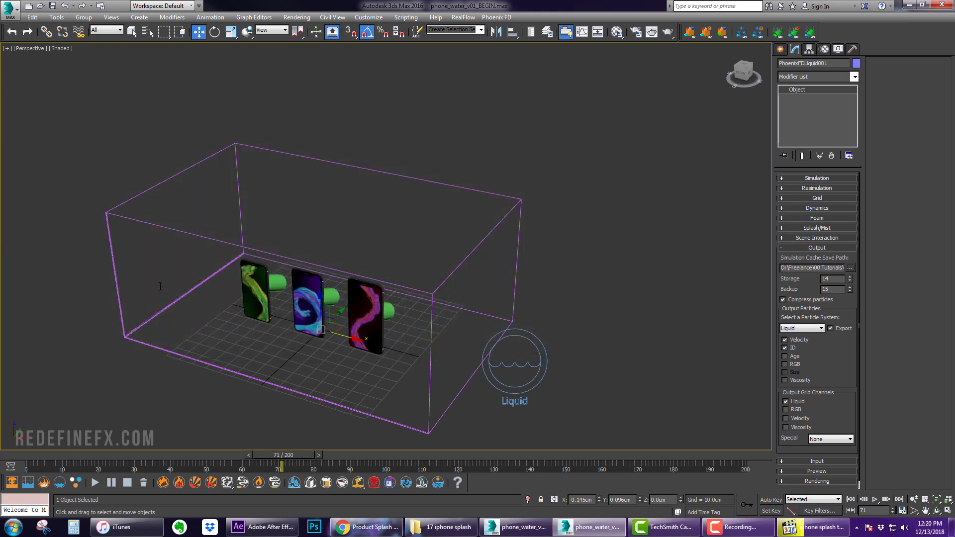
click(798, 419)
- Study the motion of the splash droplets in iphone splash teaser.mov in short stretches, and return to the simulator's output settings
click(804, 527)
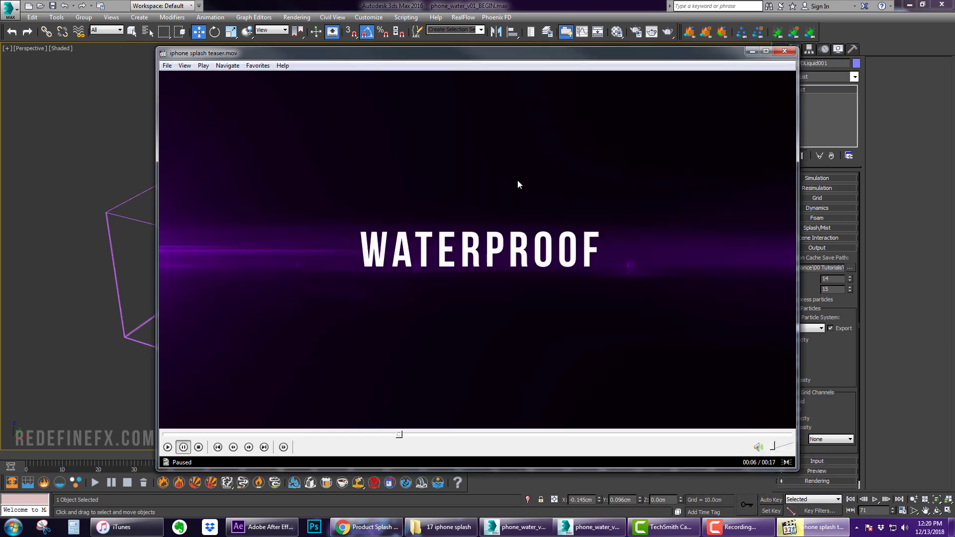
click(319, 434)
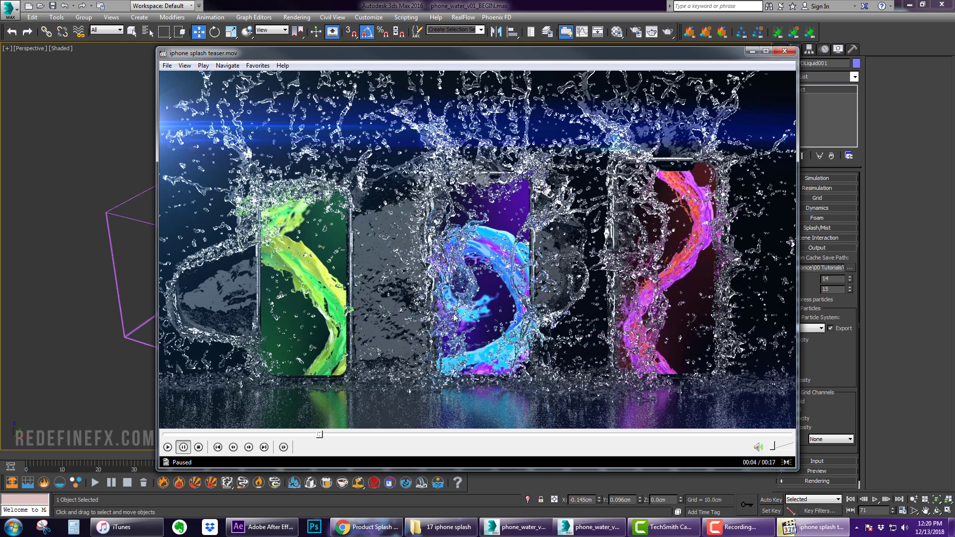
key(space)
double_click(437, 163)
double_click(342, 175)
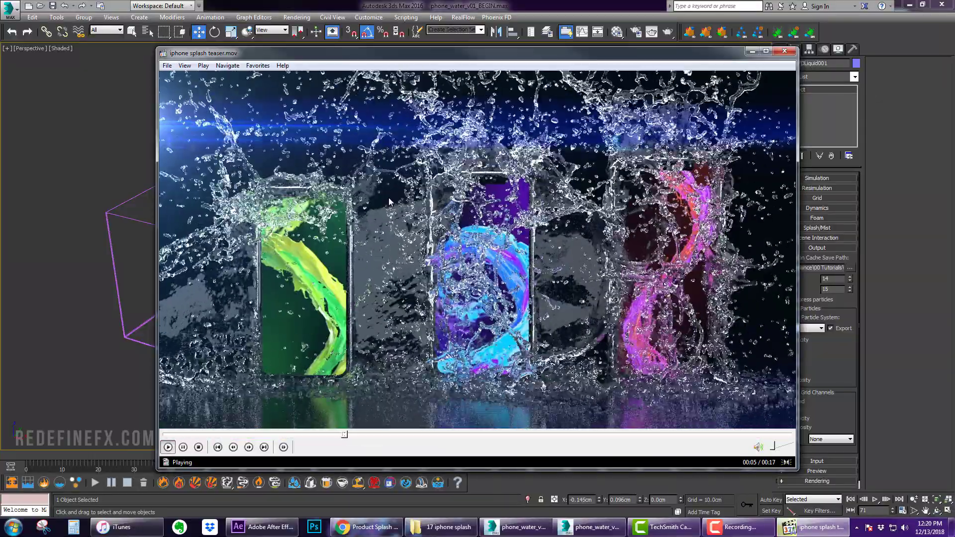
key(space)
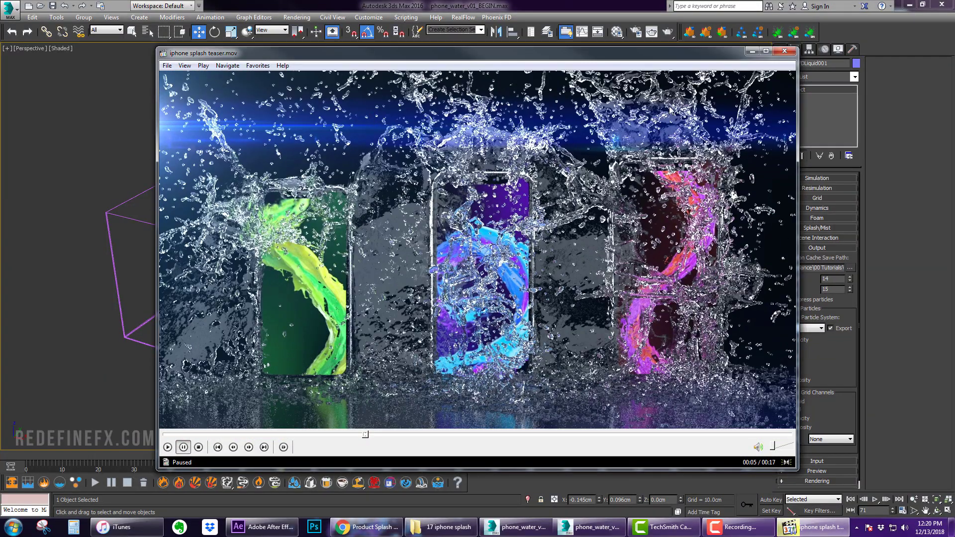
key(space)
key(space)
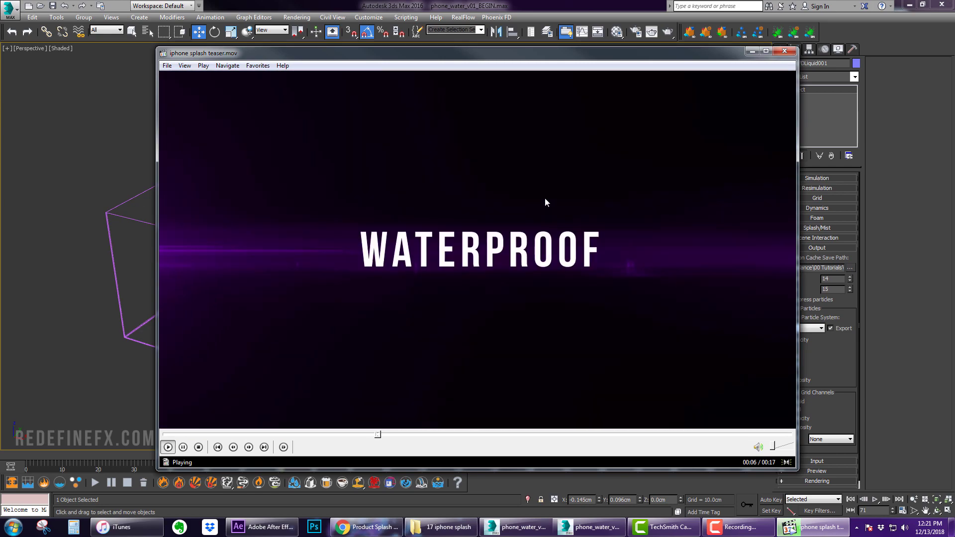
click(309, 436)
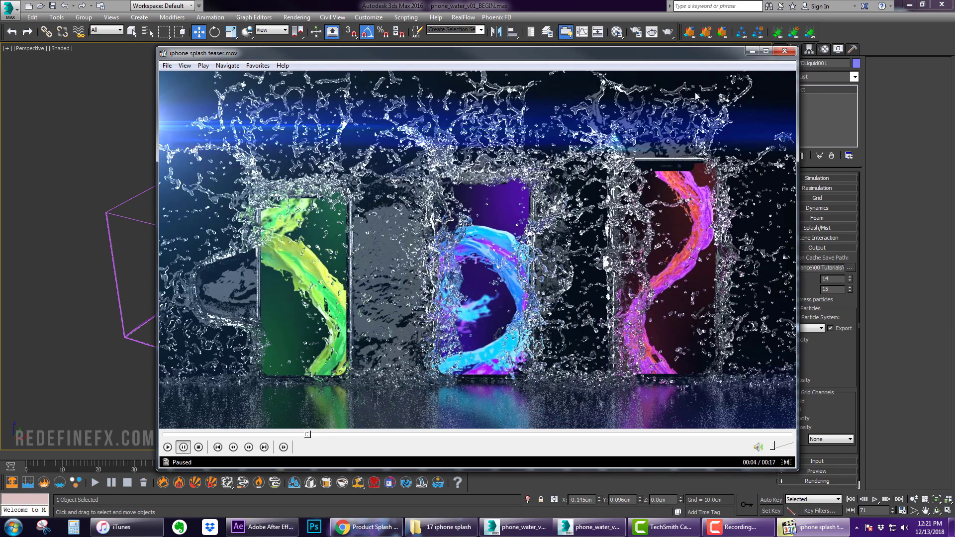
click(750, 55)
scroll(814, 358, down, 1)
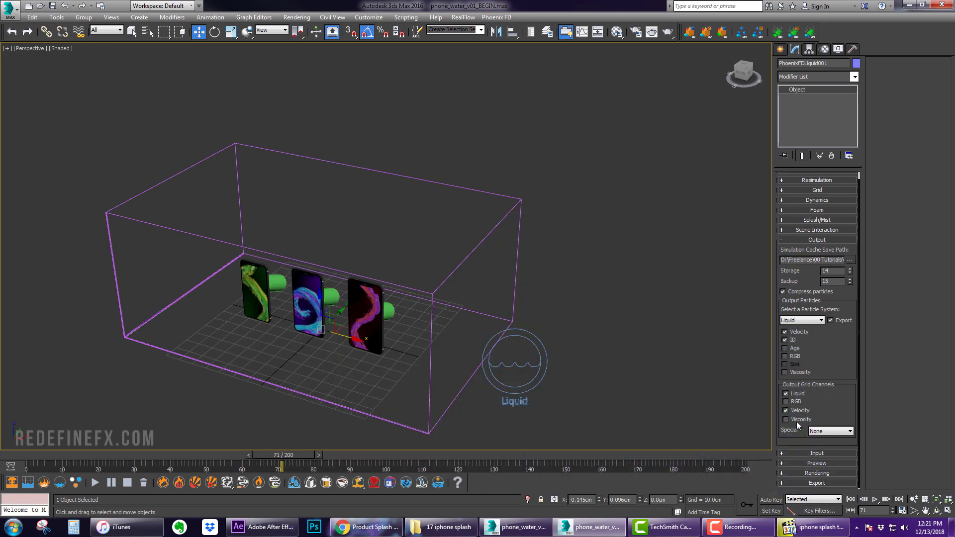
- Set the Phoenix simulator's grid Cell Size to 0.8 cm
click(812, 240)
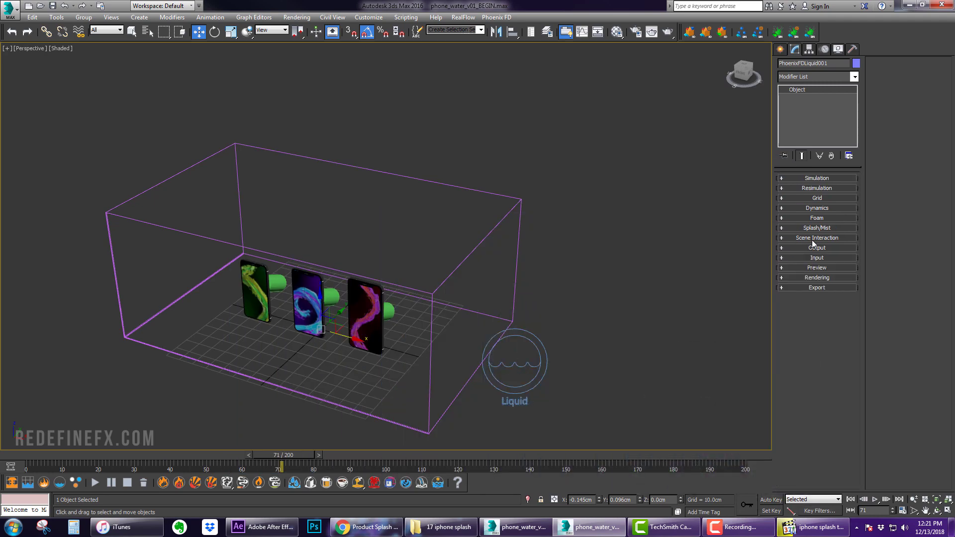
click(807, 178)
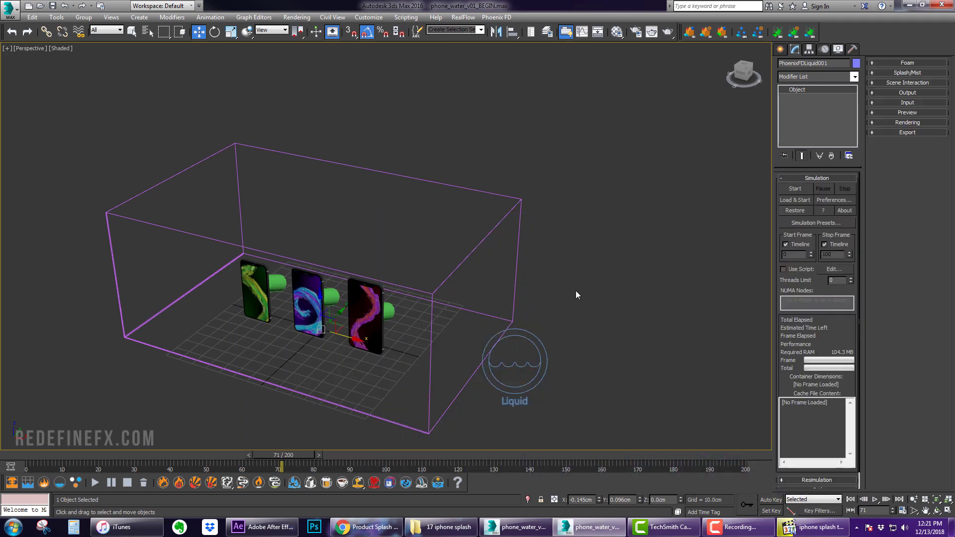
click(819, 177)
click(822, 198)
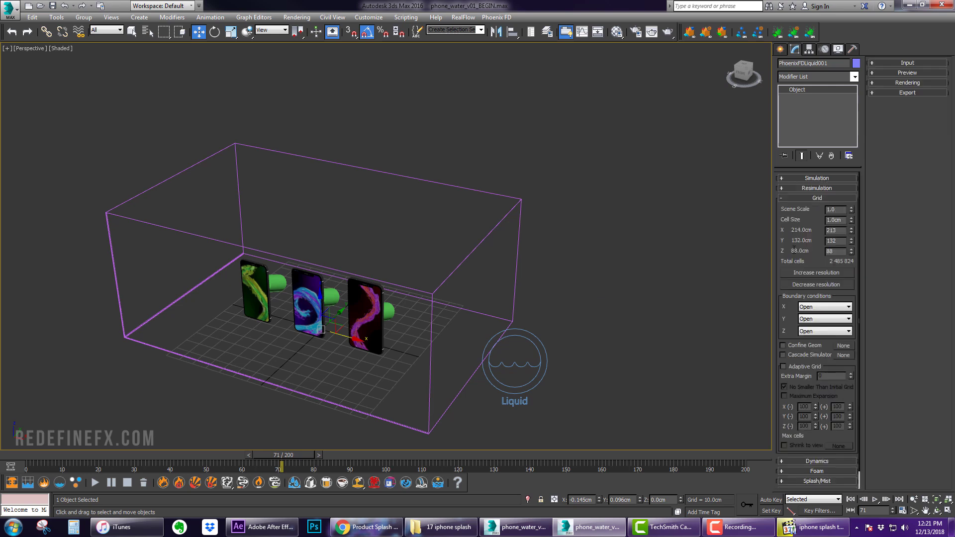
drag(852, 220, 852, 230)
- Start the Phoenix FD simulation and enable Show Mesh in the simulator's preview settings
alt+middle_drag(517, 251, 388, 264)
click(816, 178)
click(793, 189)
mouse_move(356, 277)
alt+middle_down()
mouse_move(313, 291)
mouse_move(363, 270)
alt+middle_up()
scroll(349, 281, up, 4)
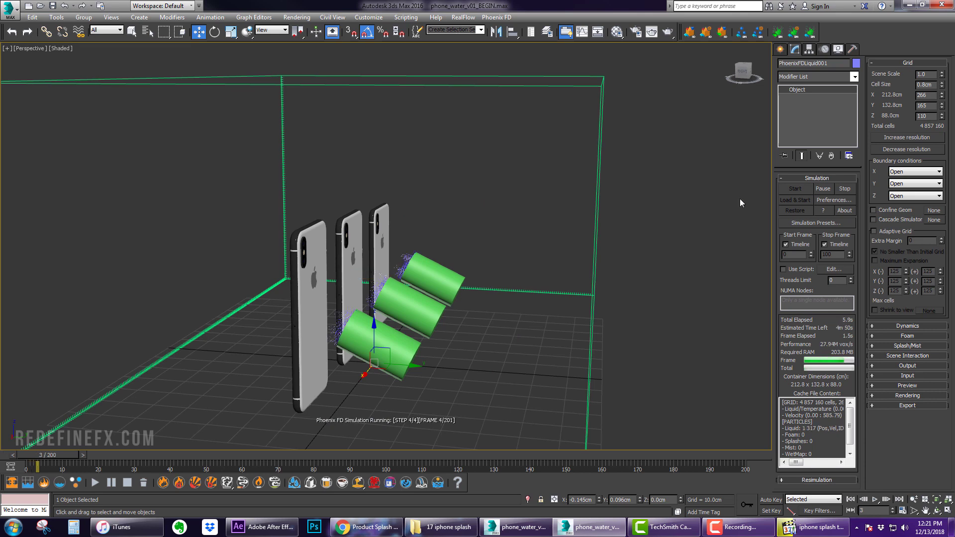
click(908, 386)
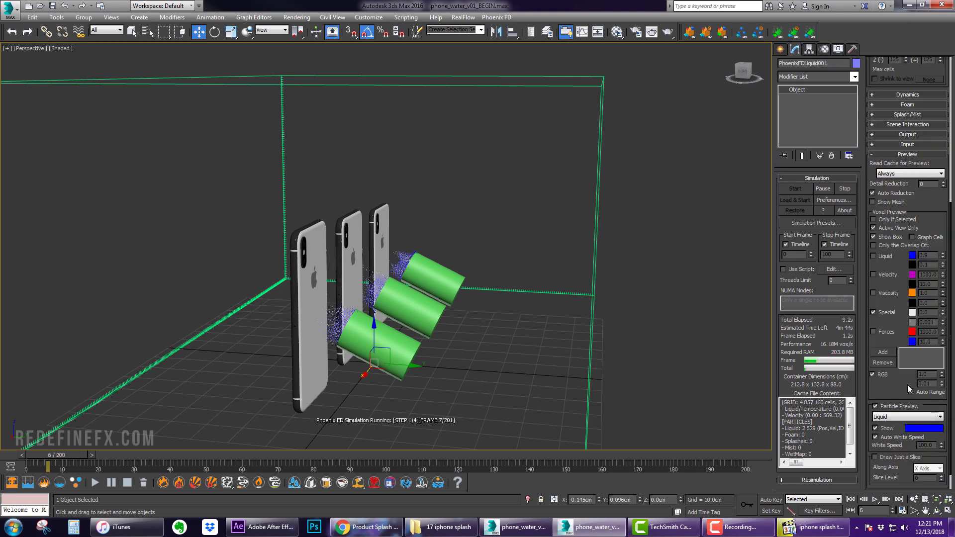
click(877, 202)
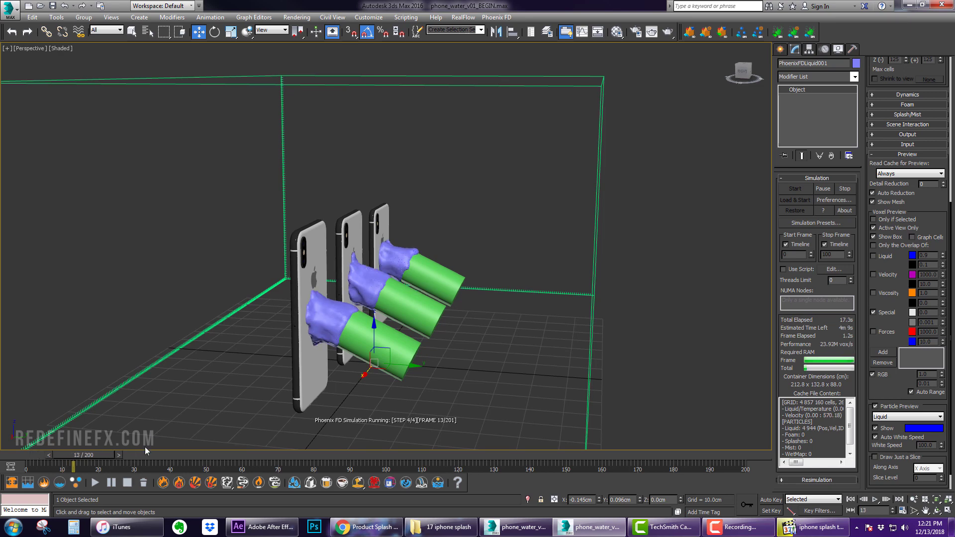
- Create a V-Ray plane light beside the simulation container, with half-length about 36 cm and half-width about 74 cm
alt+middle_drag(249, 326, 606, 237)
scroll(337, 298, down, 5)
click(780, 49)
click(807, 65)
click(806, 79)
click(797, 103)
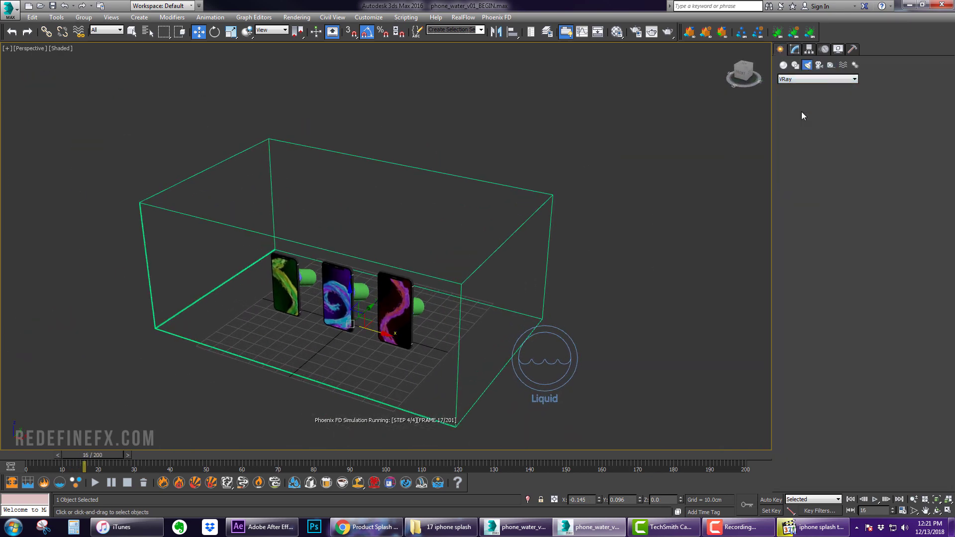
click(802, 113)
middle_drag(457, 339, 442, 229)
alt+middle_drag(544, 248, 540, 264)
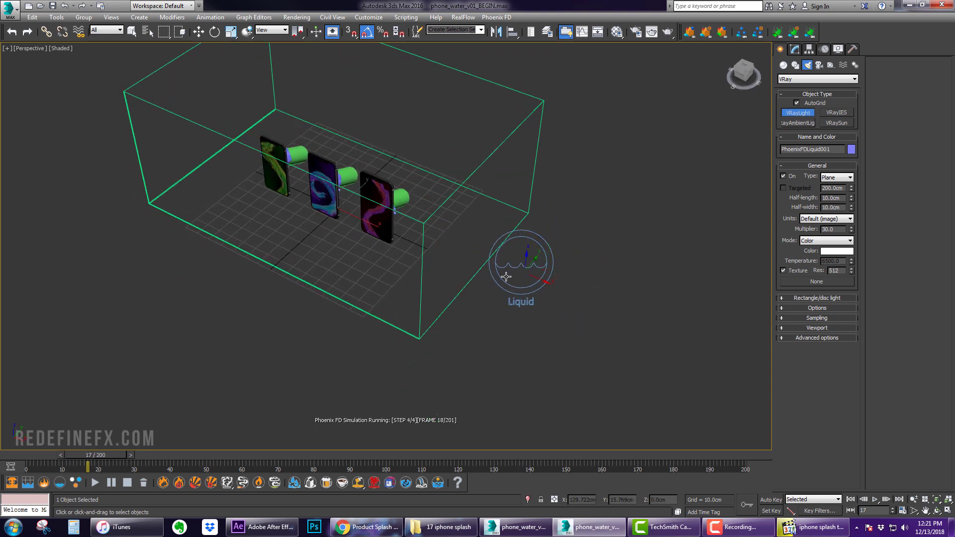
middle_drag(349, 239, 405, 316)
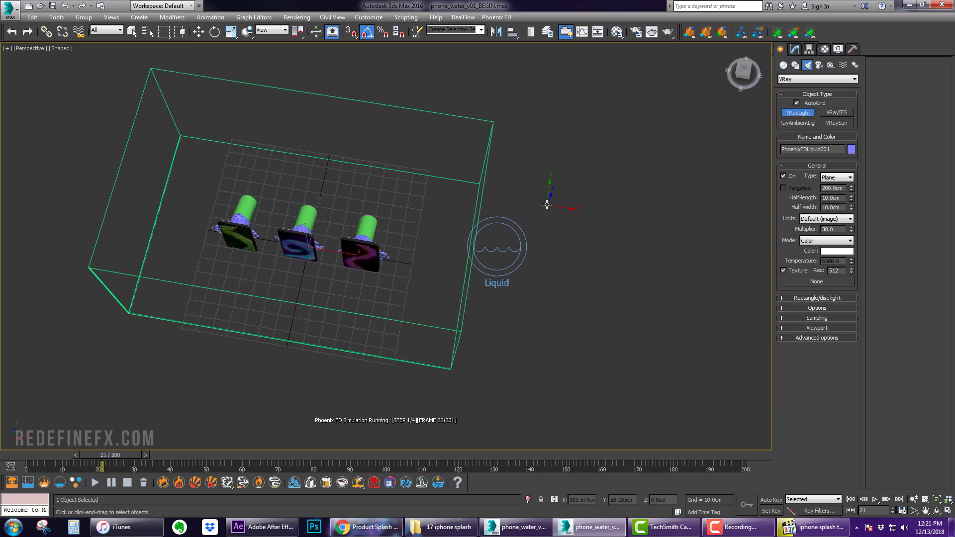
drag(548, 205, 631, 430)
- Rotate the plane light to face the phones from the side, raise it to about 58 cm and place it at about X 157 cm
key(e)
alt+middle_drag(693, 207, 588, 272)
drag(605, 286, 631, 325)
key(w)
alt+middle_drag(631, 325, 623, 284)
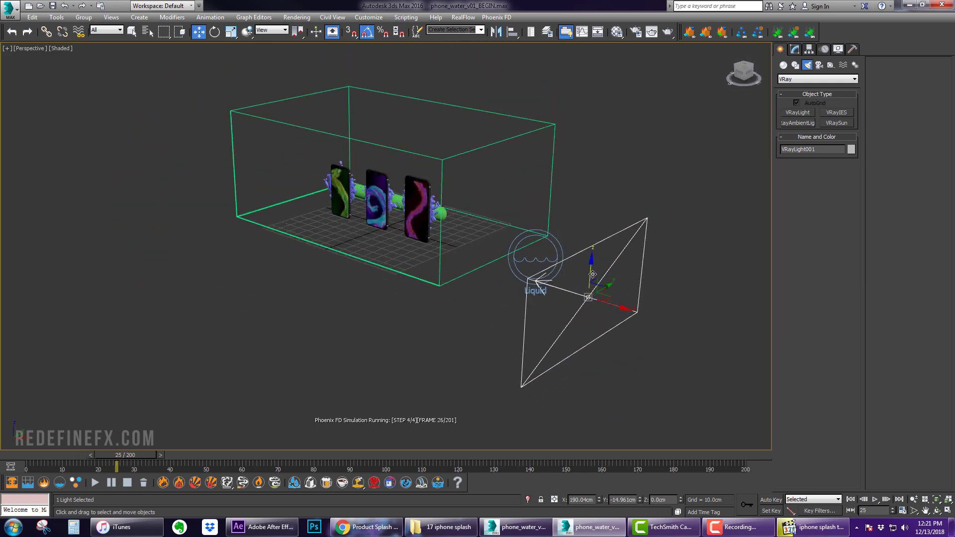
drag(591, 263, 584, 205)
alt+middle_drag(584, 205, 604, 234)
click(603, 235)
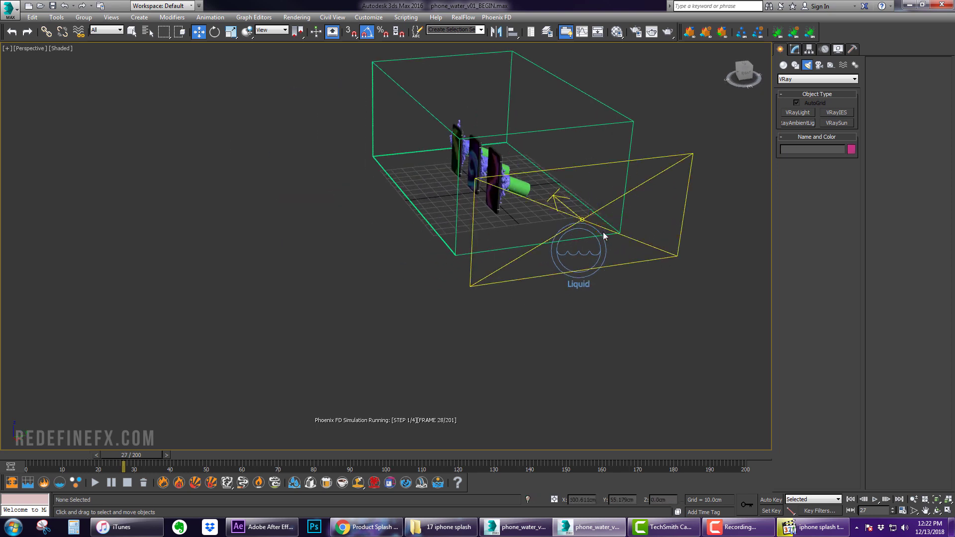
click(603, 214)
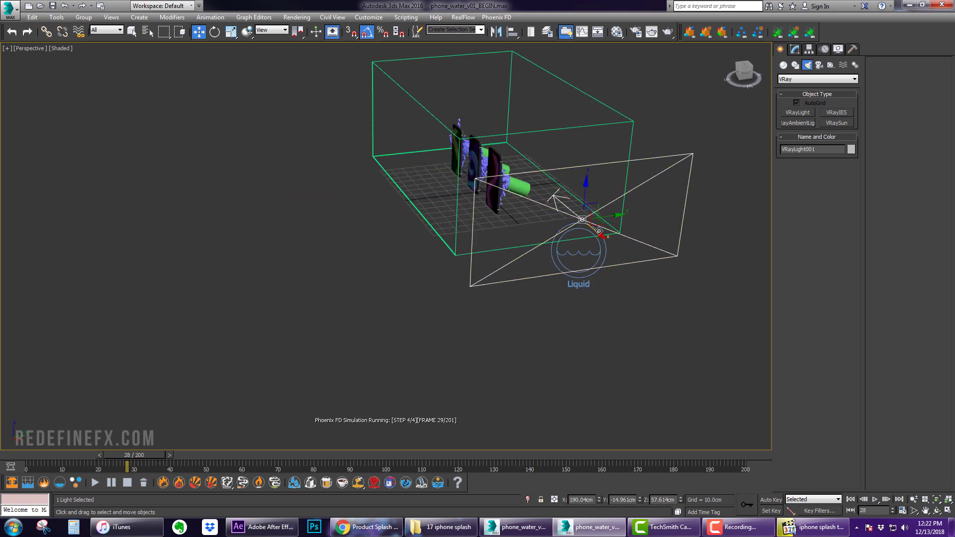
alt+middle_drag(600, 232, 617, 234)
- Set the plane light's Multiplier to 3 and make the light Invisible
click(795, 49)
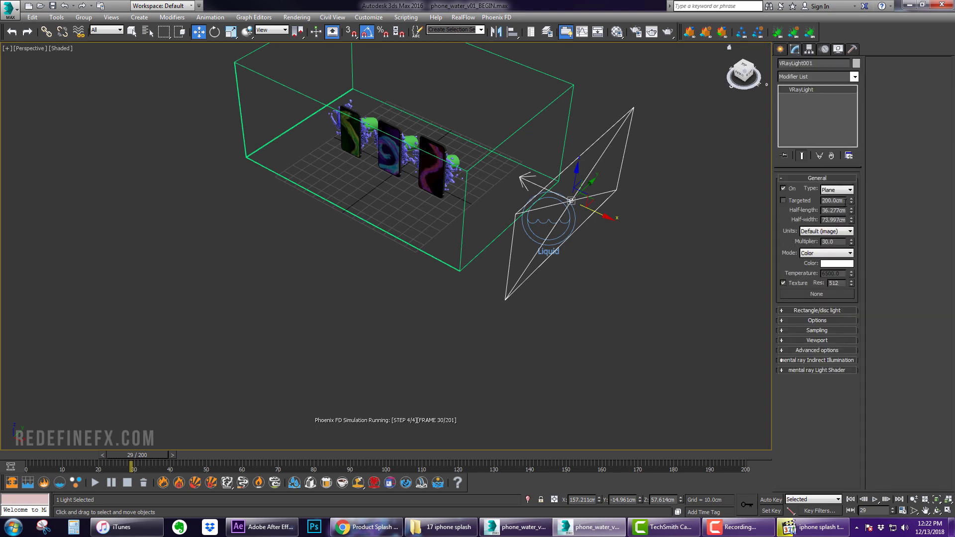
drag(844, 241, 788, 247)
text(3)
key(Return)
click(802, 320)
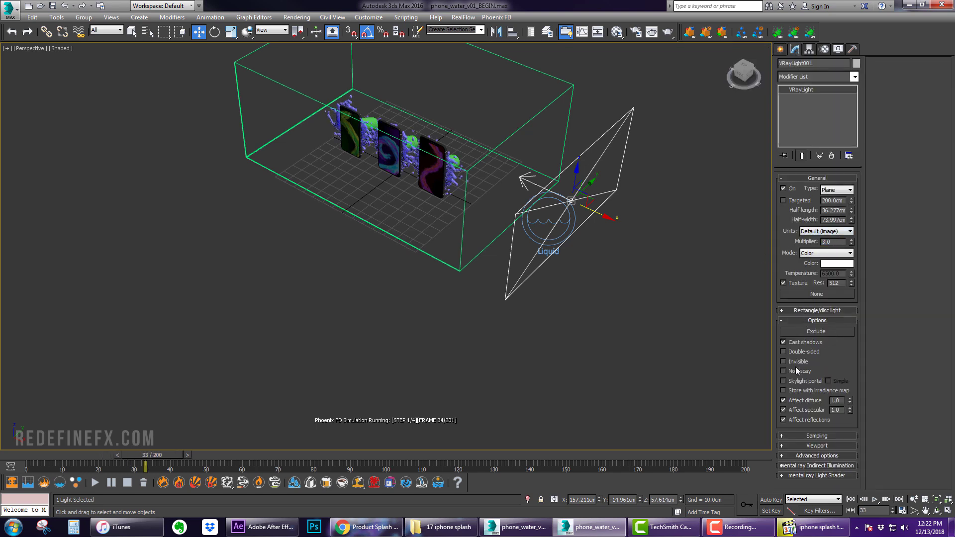
- Copy the plane light to the opposite side of the container and rotate the copy to face the phones
middle_drag(388, 204, 611, 252)
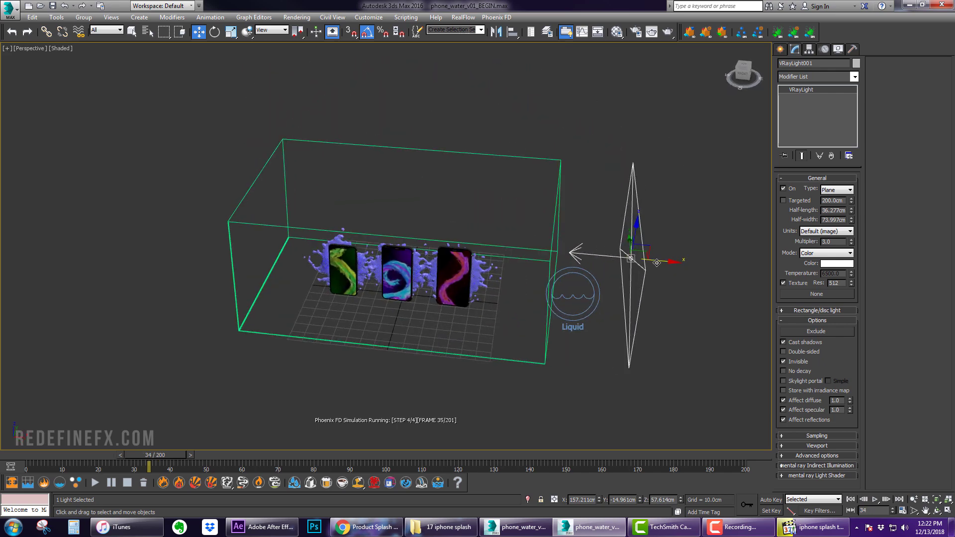
mouse_move(657, 263)
shift+mouse_down()
mouse_move(255, 227)
mouse_move(335, 219)
shift+mouse_up()
click(486, 304)
key(e)
mouse_move(335, 219)
alt+middle_down()
mouse_move(265, 220)
mouse_move(329, 201)
alt+middle_up()
- Copy the plane light again, rotate the copy toward the phone screens and center it in front of the phones
key(w)
mouse_move(328, 201)
shift+mouse_down()
mouse_move(194, 196)
mouse_move(251, 211)
shift+mouse_up()
key(Return)
key(e)
alt+middle_drag(252, 211, 219, 192)
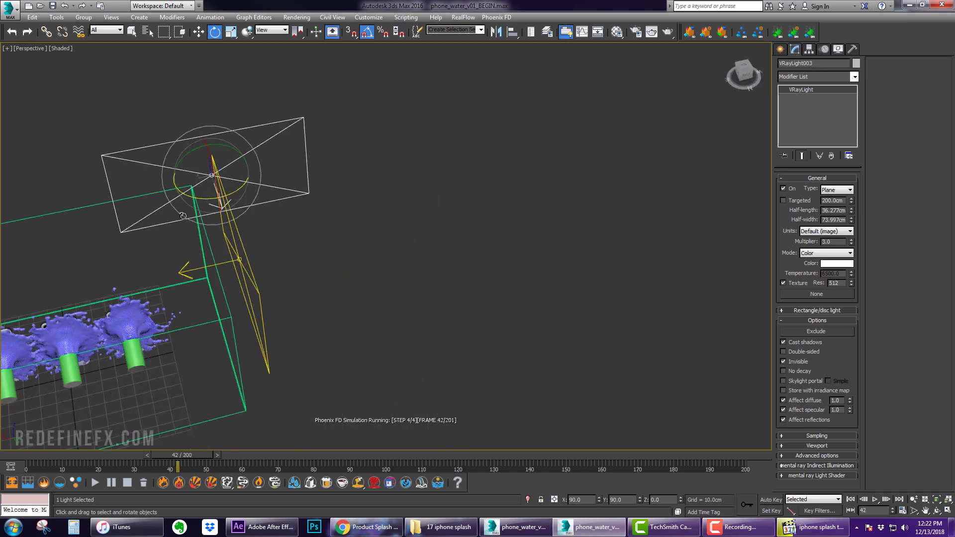
key(w)
drag(178, 179, 20, 208)
middle_drag(143, 205, 388, 188)
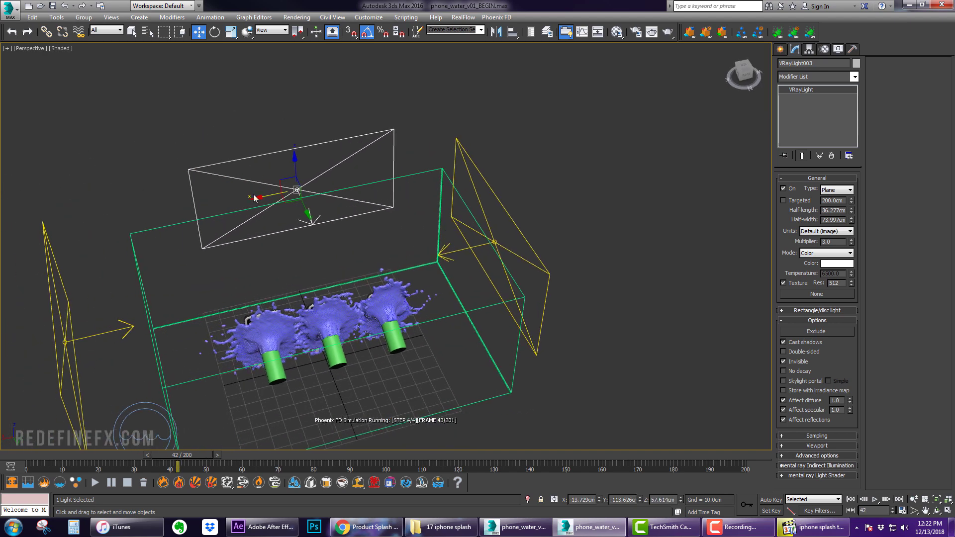
drag(265, 198, 231, 208)
alt+middle_drag(232, 207, 259, 211)
- Copy the plane light above the phones, rotate the copy to point down and stretch it along Y to about 113%
mouse_move(266, 214)
shift+mouse_down()
mouse_move(389, 223)
mouse_move(406, 215)
mouse_move(418, 229)
mouse_move(389, 129)
shift+mouse_up()
click(479, 304)
key(e)
key(w)
alt+middle_drag(390, 130, 343, 149)
key(r)
drag(341, 151, 334, 153)
alt+middle_drag(341, 168, 498, 139)
scroll(498, 139, down, 3)
- Create an infinite VRayPlane on the ground beside the simulation container
click(782, 51)
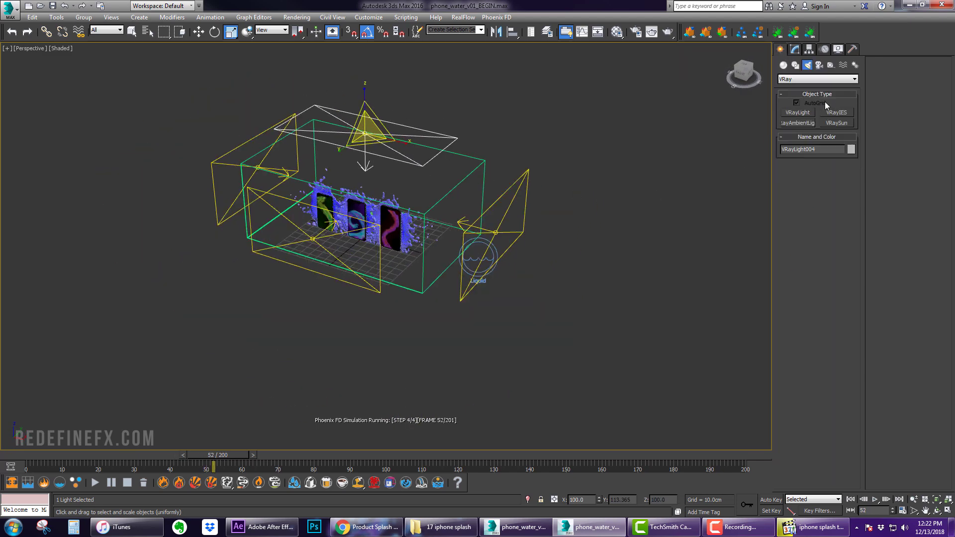
click(783, 65)
click(789, 80)
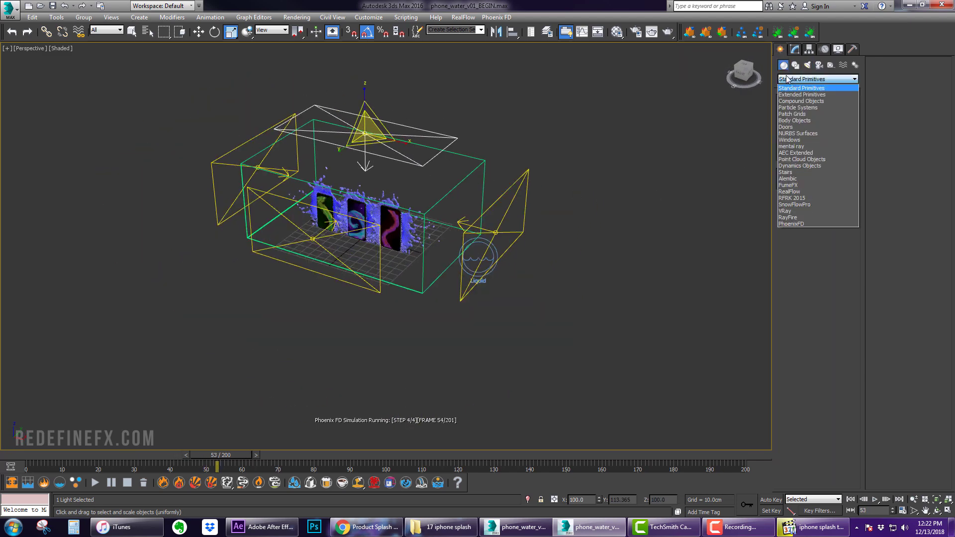
click(785, 211)
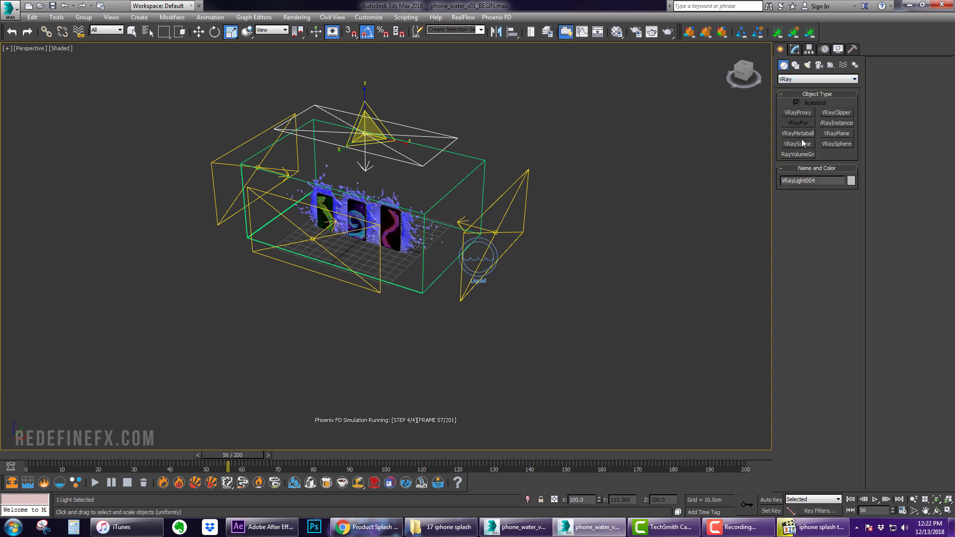
click(846, 133)
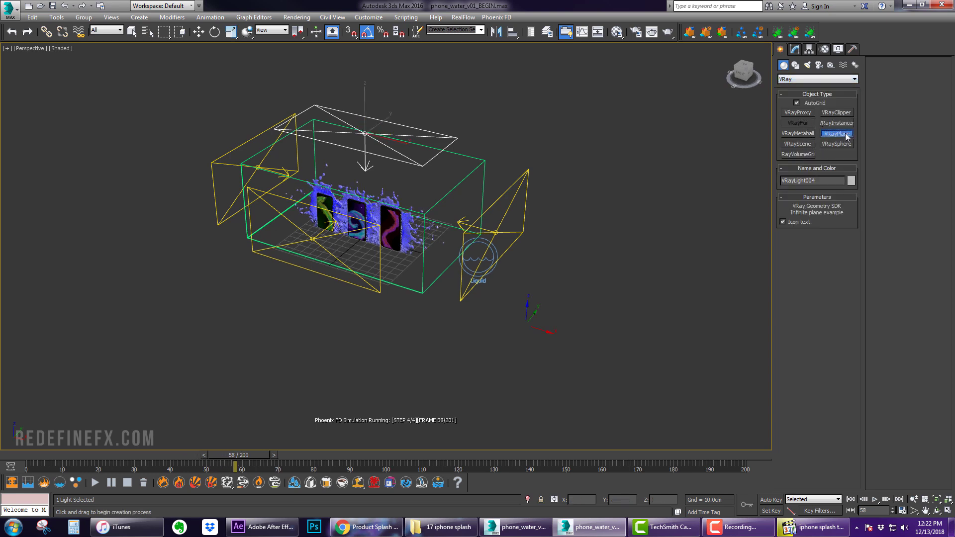
click(508, 308)
right_click(590, 331)
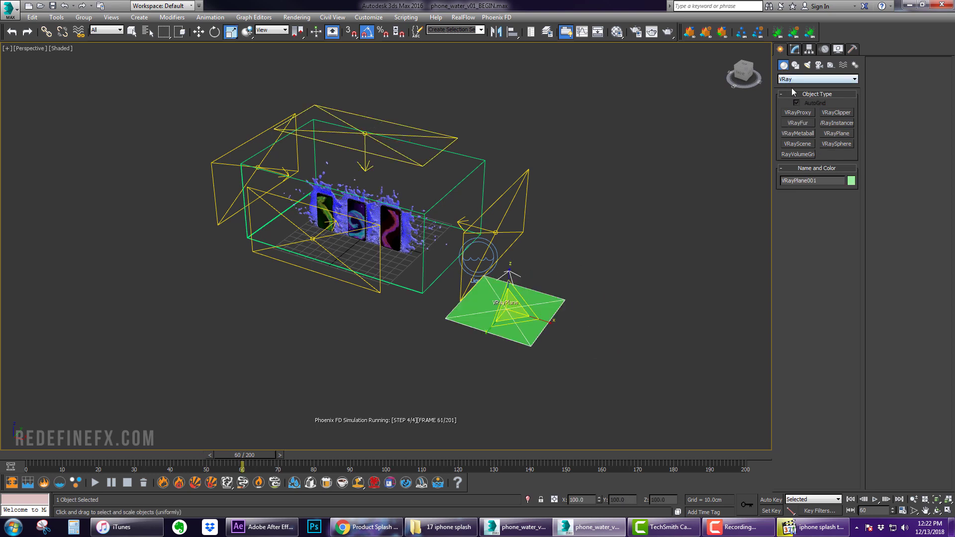
- Try a large scaled-up standard plane as the ground beneath the scene, and delete it
click(794, 80)
click(802, 85)
click(831, 154)
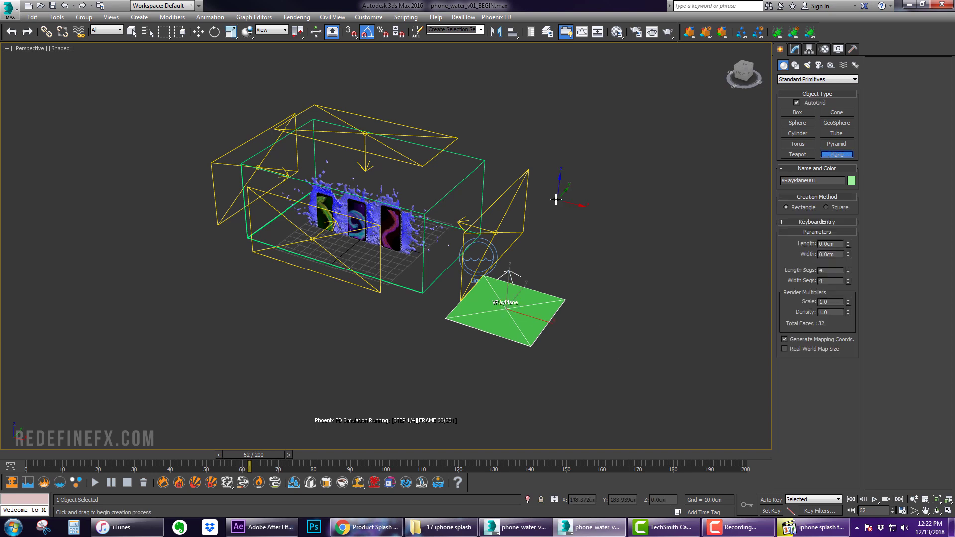
scroll(556, 200, down, 3)
drag(389, 155, 642, 440)
key(r)
alt+middle_drag(546, 340, 257, 229)
alt+middle_drag(607, 203, 570, 234)
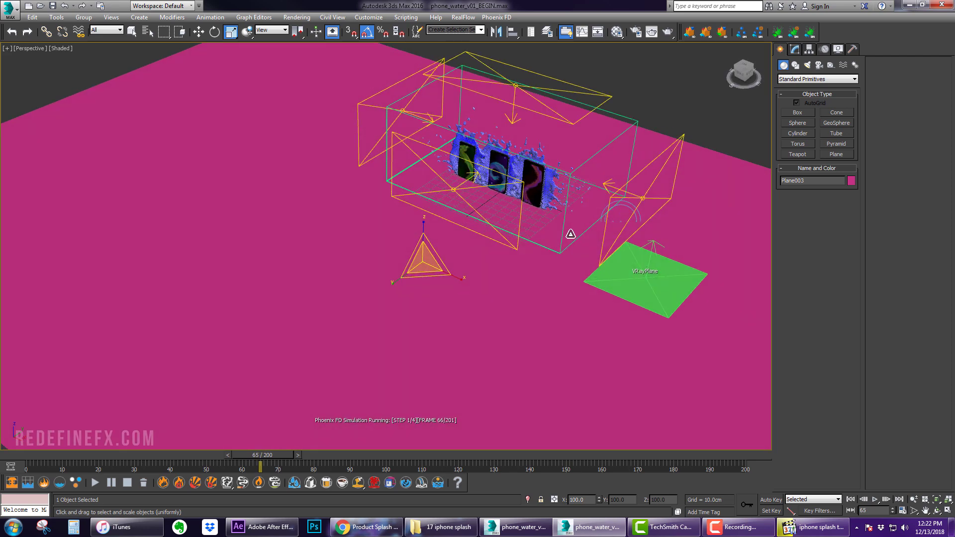
scroll(571, 234, down, 5)
drag(542, 241, 507, 106)
alt+middle_drag(533, 252, 547, 218)
key(Delete)
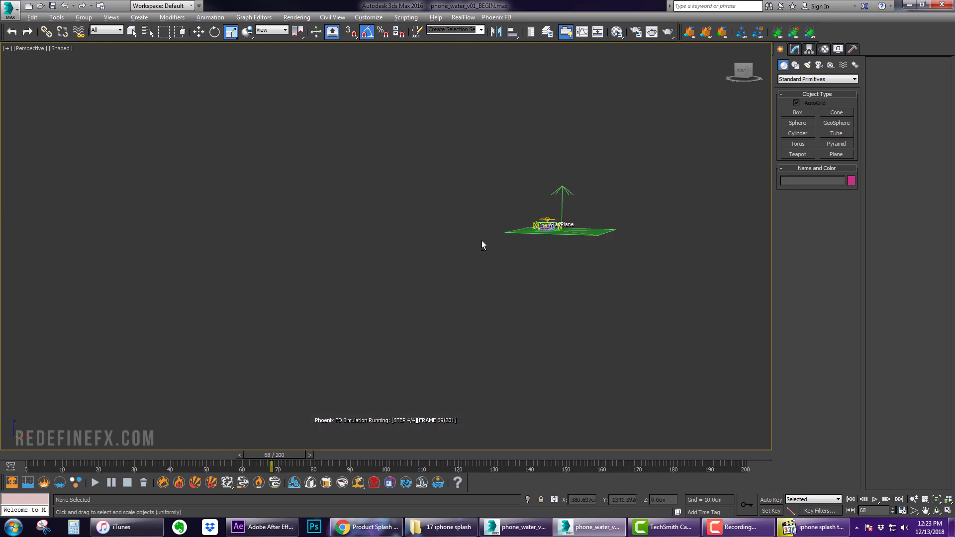
- Select the VRayPlane and open the Material Editor
alt+middle_drag(483, 244, 474, 275)
scroll(474, 274, up, 5)
middle_drag(630, 203, 427, 317)
scroll(474, 270, up, 5)
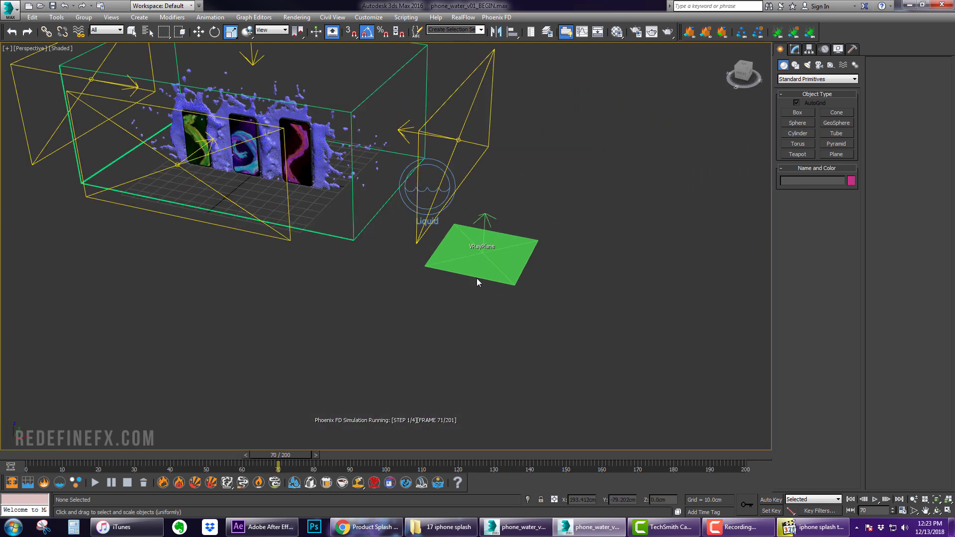
click(483, 250)
middle_drag(348, 251, 392, 301)
click(617, 32)
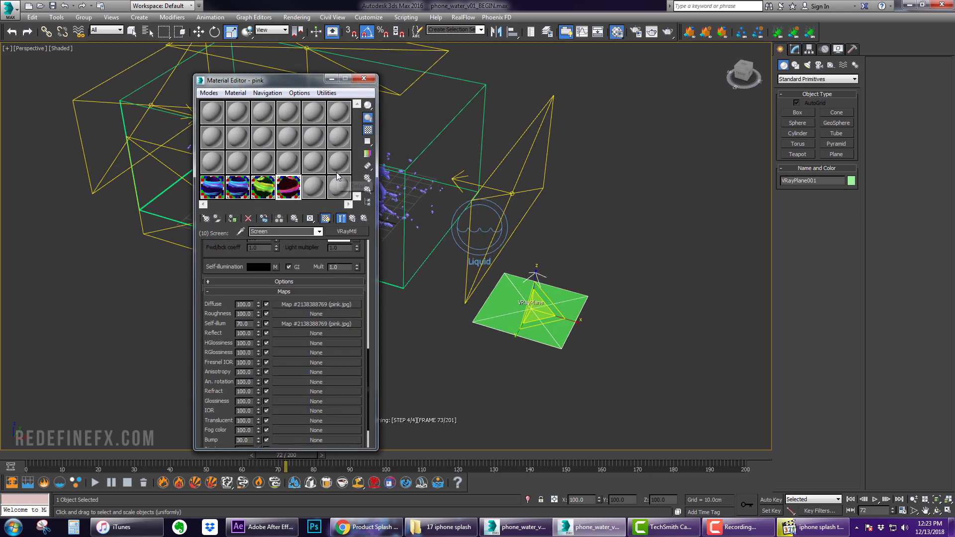
- Change the first material slot to VRayMtl and check the ground reflections in iphone splash teaser.mov
alt+middle_drag(603, 255, 554, 276)
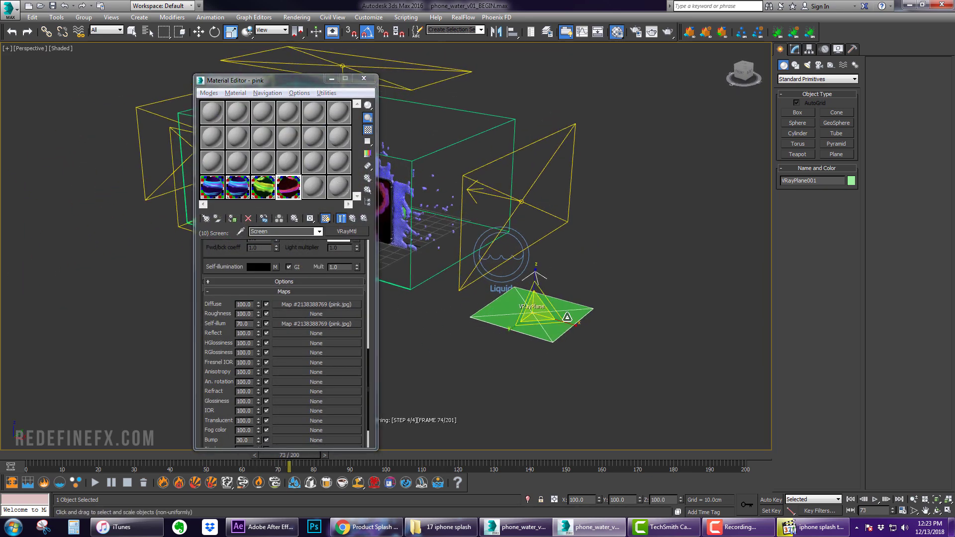
alt+middle_drag(521, 250, 565, 264)
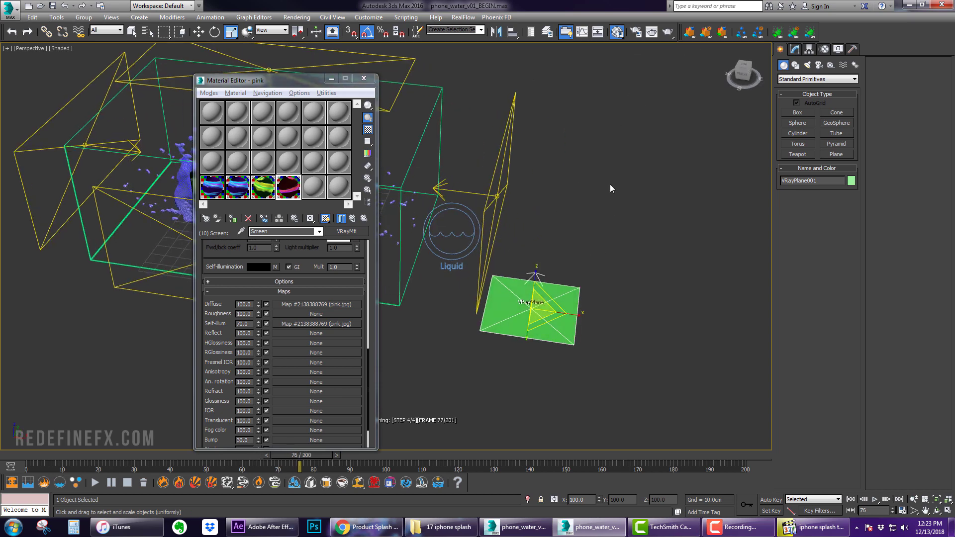
middle_drag(611, 185, 655, 203)
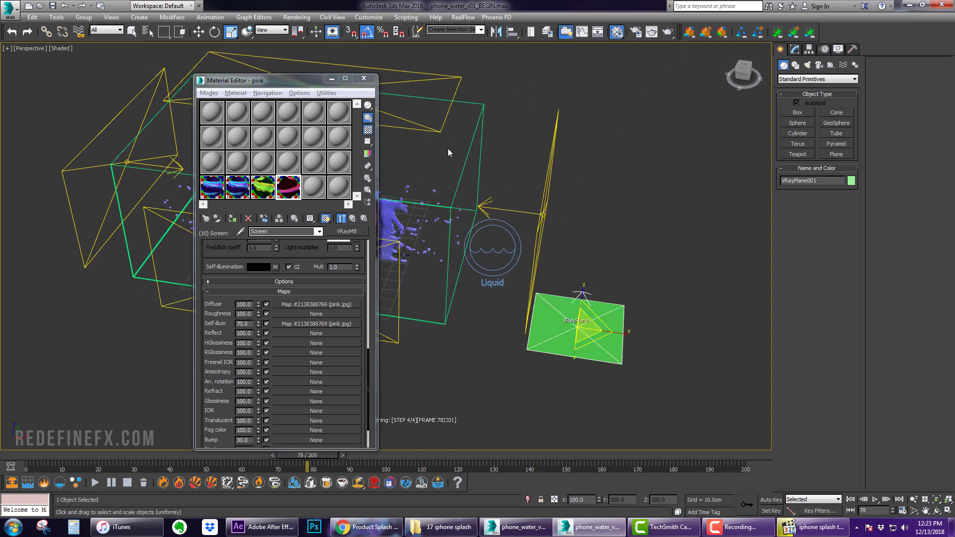
click(314, 187)
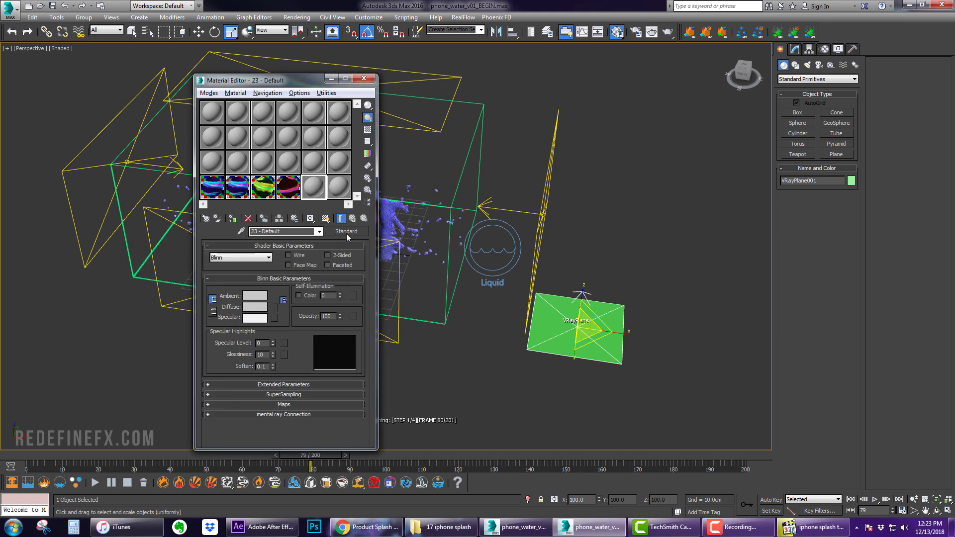
click(213, 113)
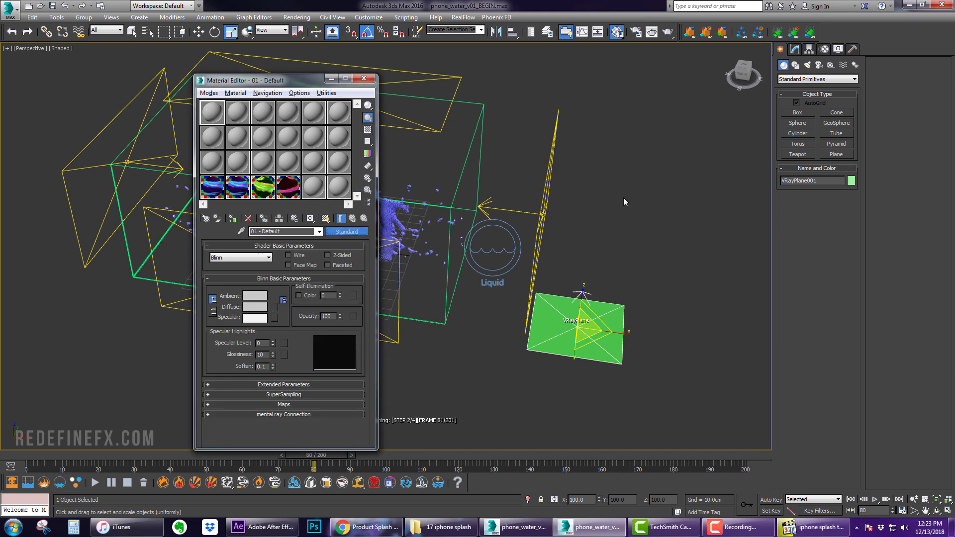
scroll(462, 294, down, 2)
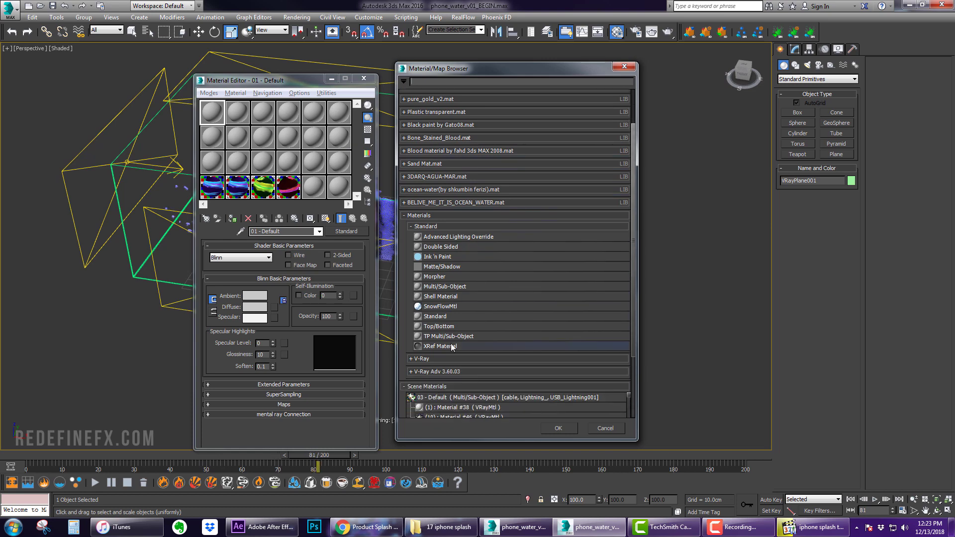
click(444, 357)
scroll(526, 335, down, 3)
double_click(450, 372)
click(814, 527)
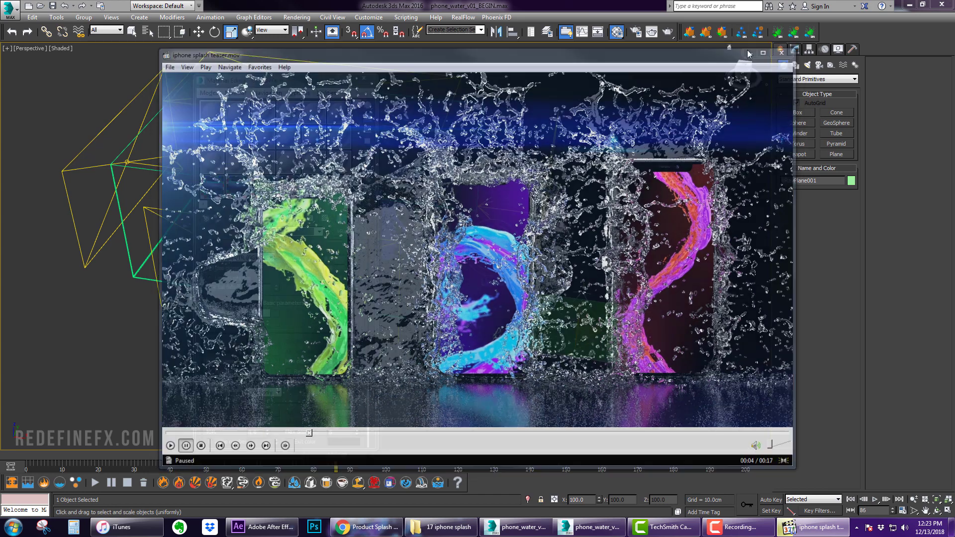
click(752, 50)
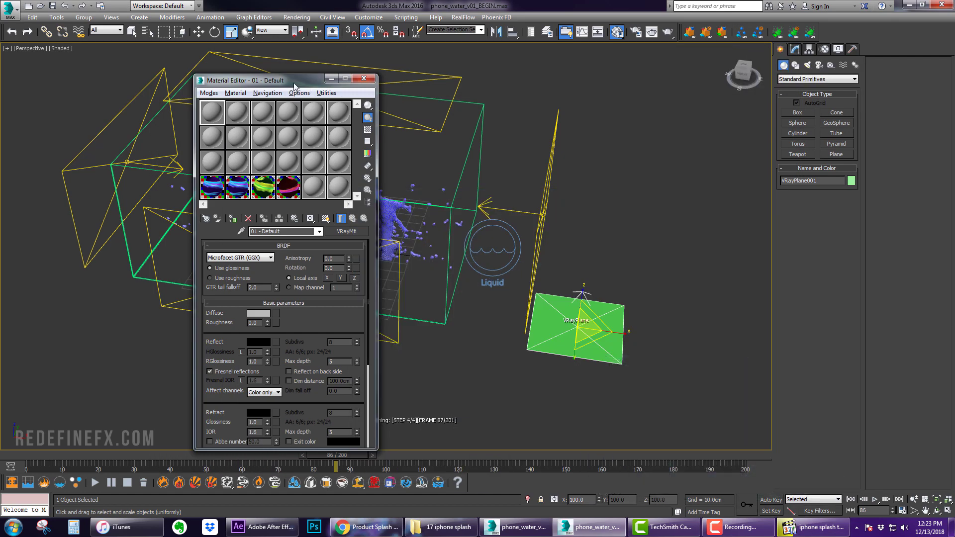
- Pause the Phoenix FD simulation and set the diffuse colour of the first material to near-black
drag(291, 79, 613, 79)
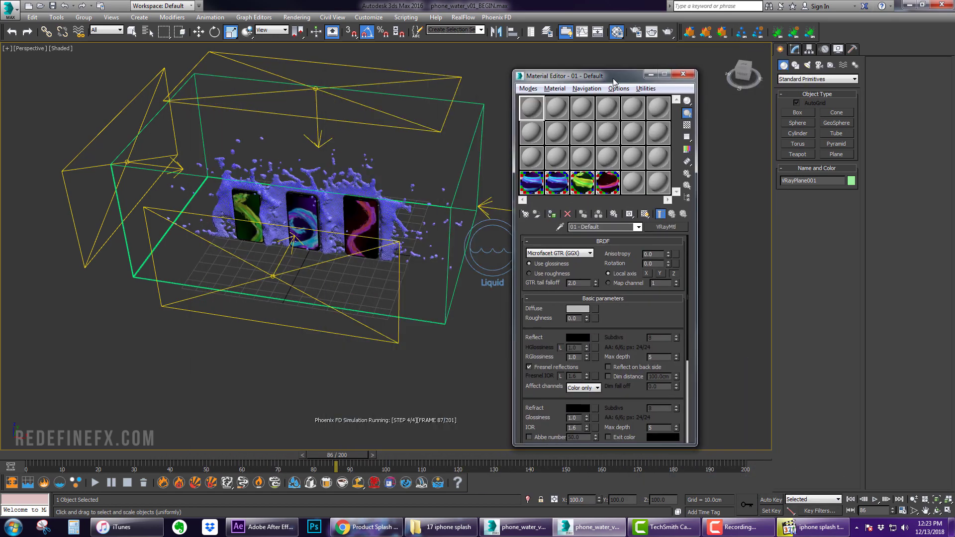
click(111, 483)
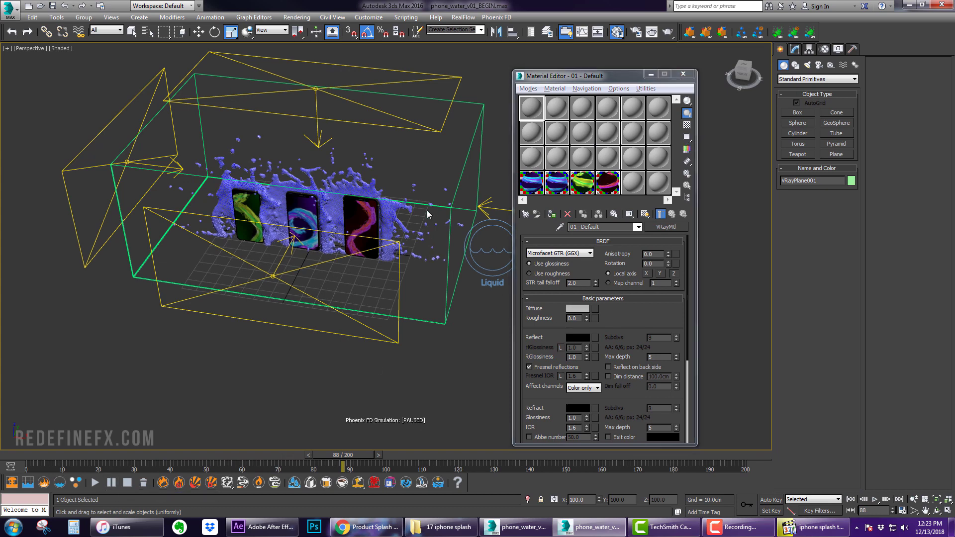
click(577, 308)
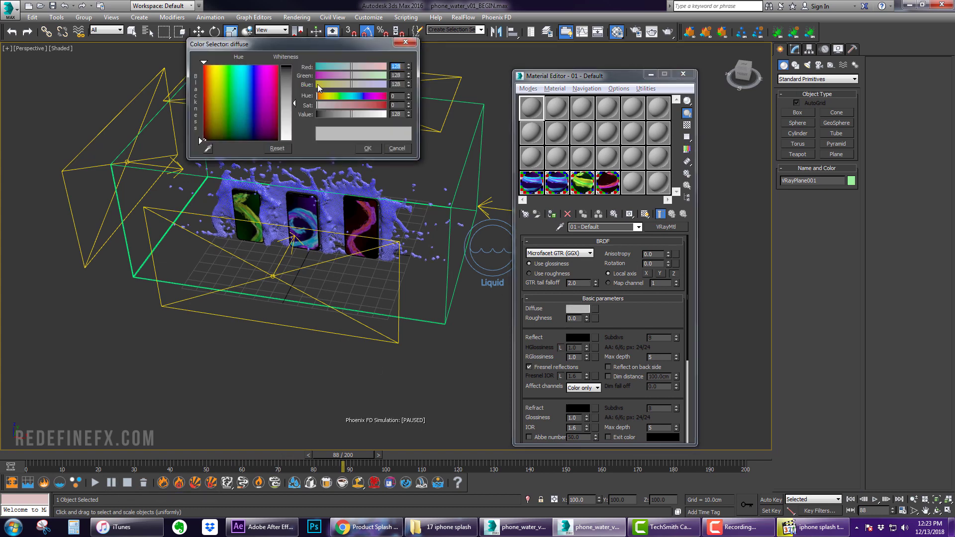
drag(287, 69, 288, 66)
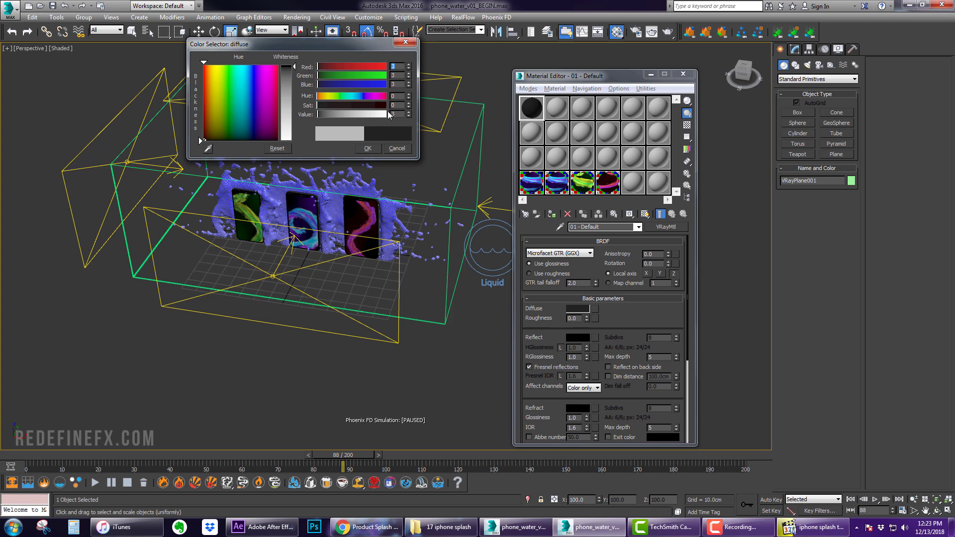
click(372, 148)
- Set the first material's reflection colour to light grey and its reflection glossiness to 0.9, and minimise the Material Editor
click(575, 339)
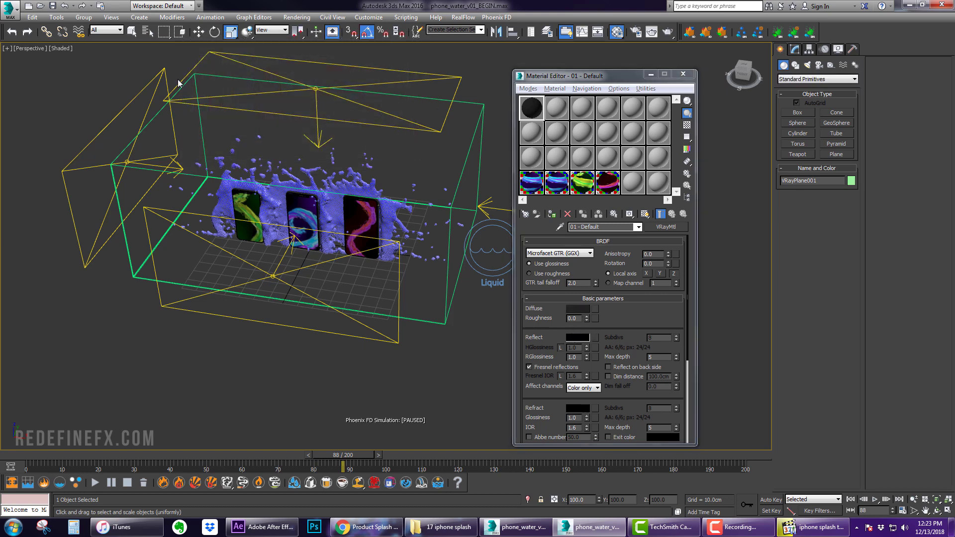
drag(293, 68, 293, 128)
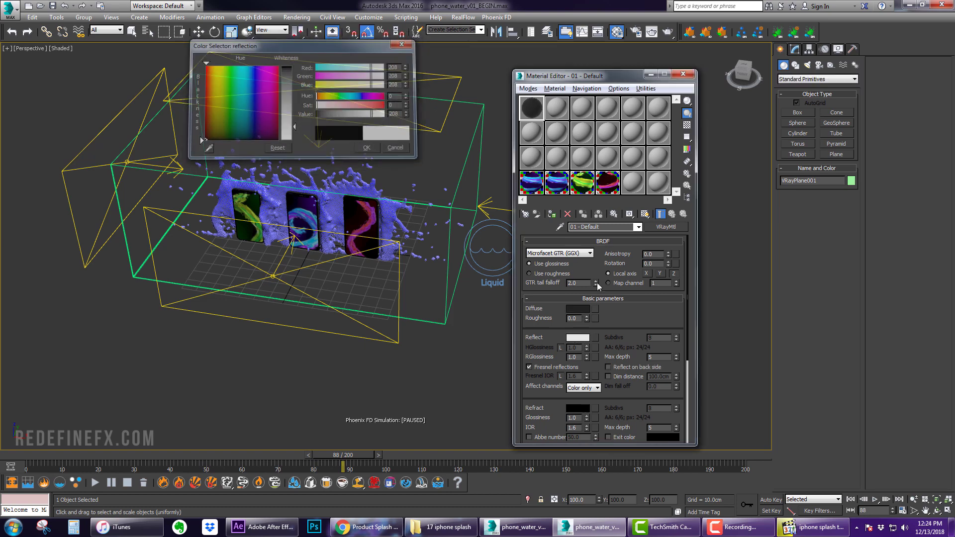
click(368, 148)
click(577, 357)
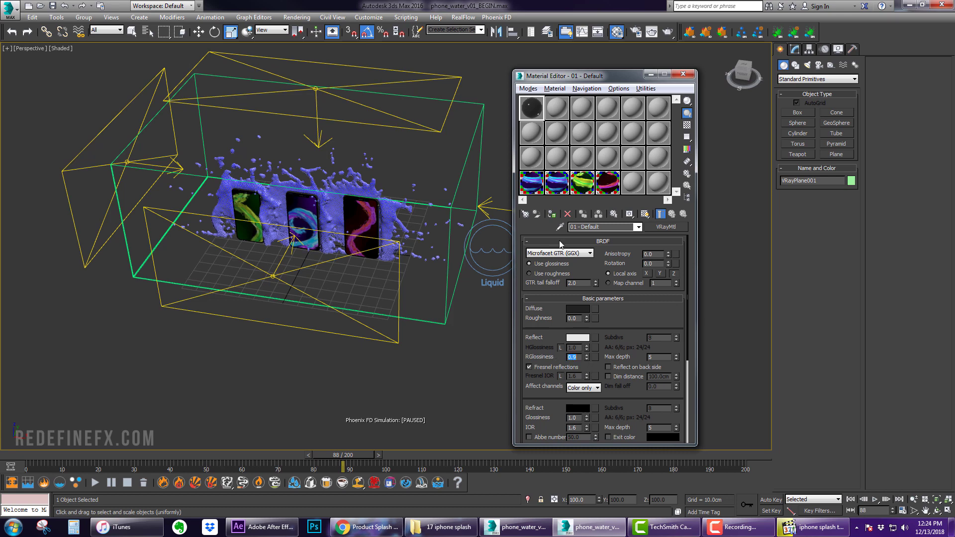
click(650, 75)
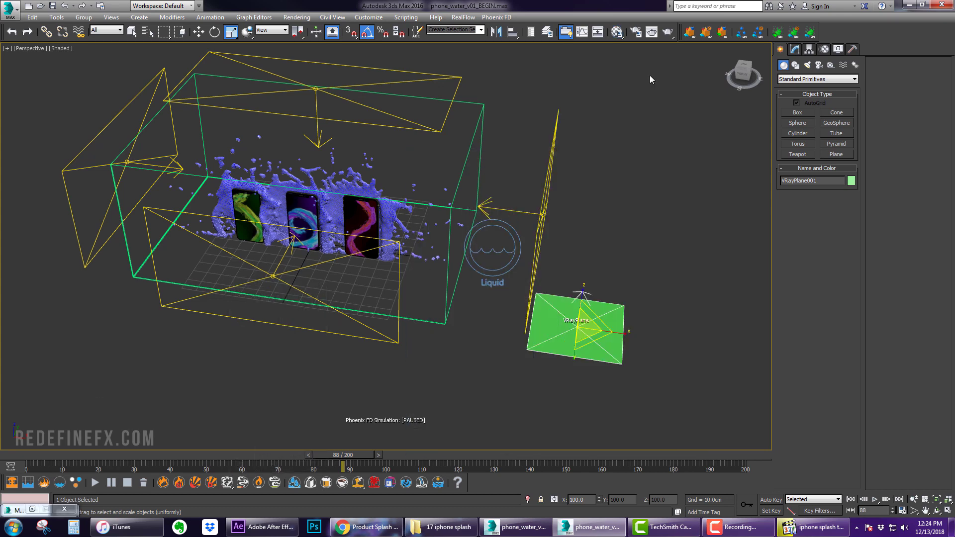
- Switch to the four-viewport layout and frame the three phones and the splash in the front-facing perspective view
middle_drag(482, 164, 590, 154)
key(alt+w)
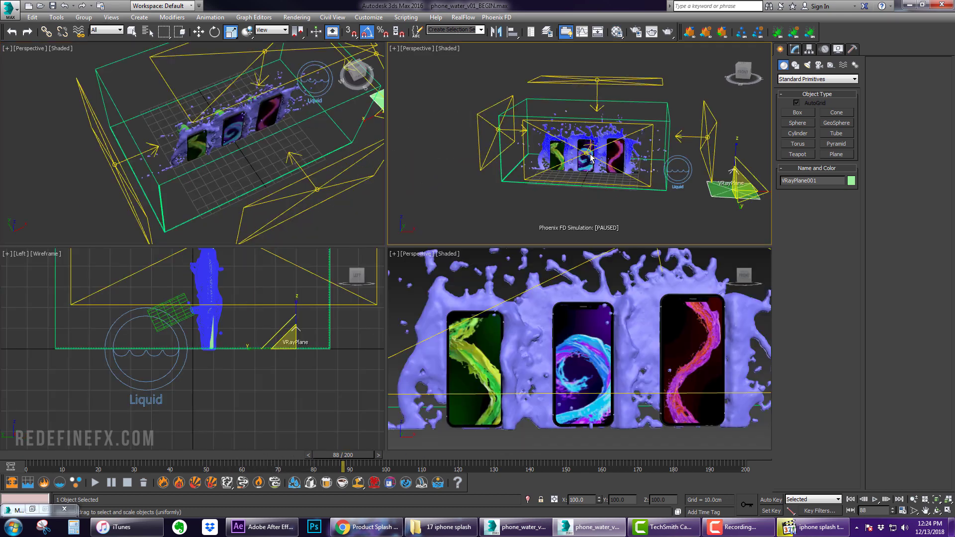
middle_click(624, 317)
scroll(622, 317, down, 5)
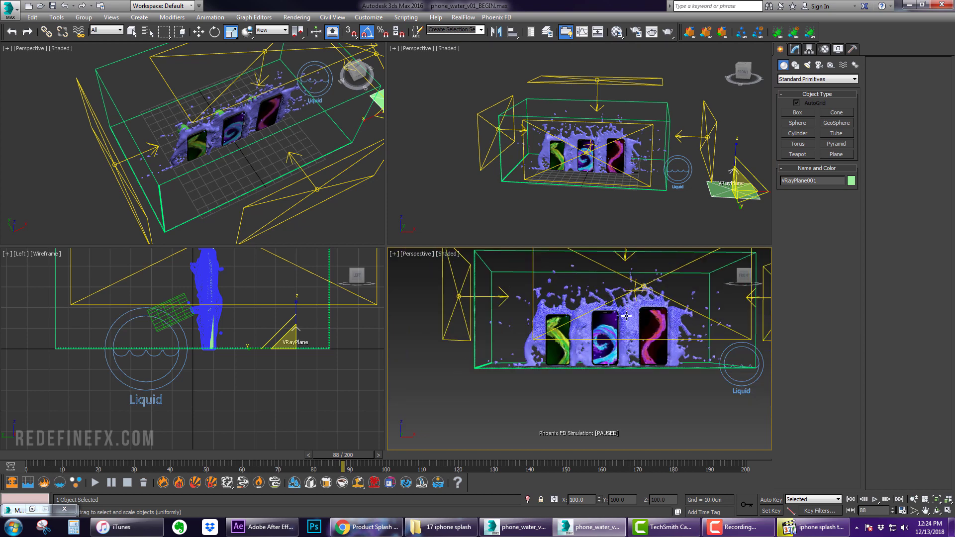
scroll(625, 316, up, 5)
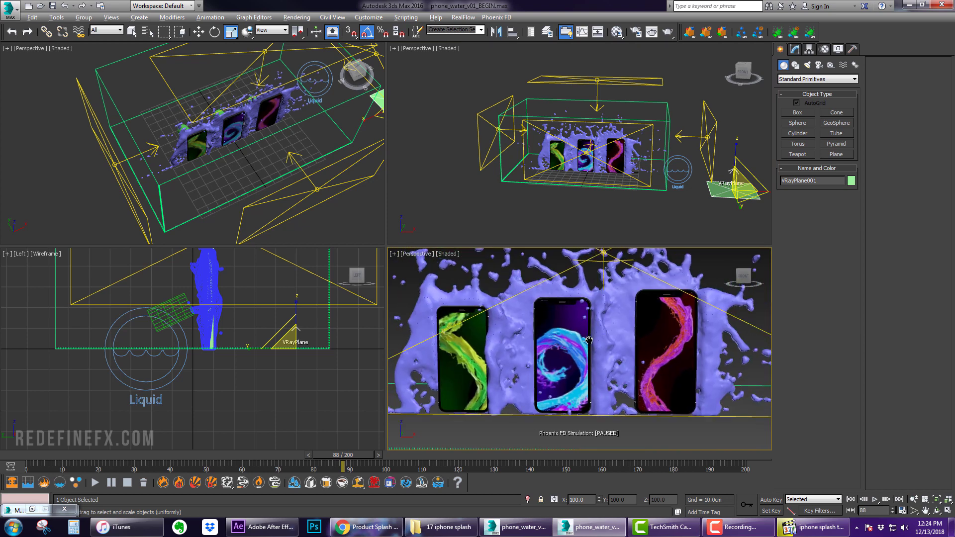
scroll(605, 332, up, 1)
scroll(605, 330, down, 2)
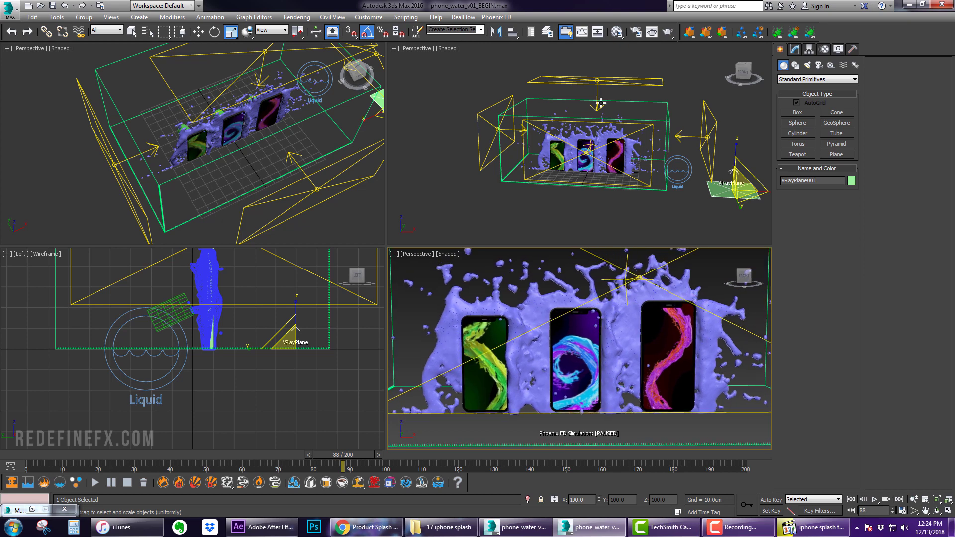
- Reopen the Material Editor and change the second material slot to VRayMtl
click(617, 31)
drag(588, 80, 354, 89)
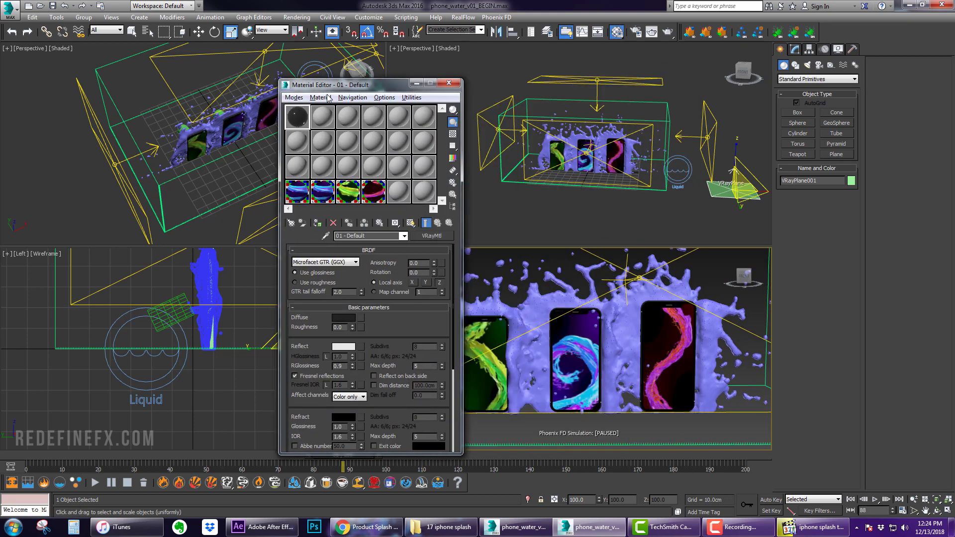
click(321, 118)
click(427, 237)
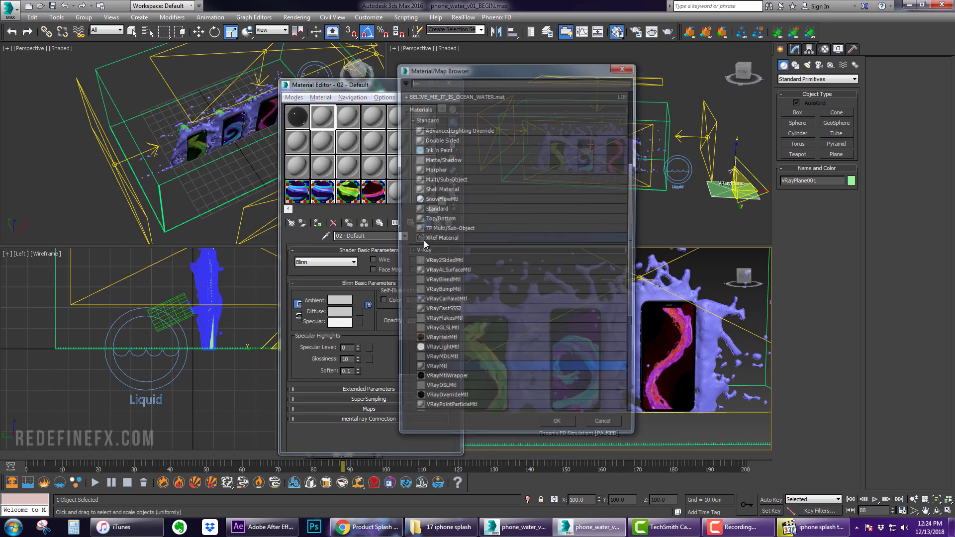
scroll(481, 293, down, 2)
double_click(441, 336)
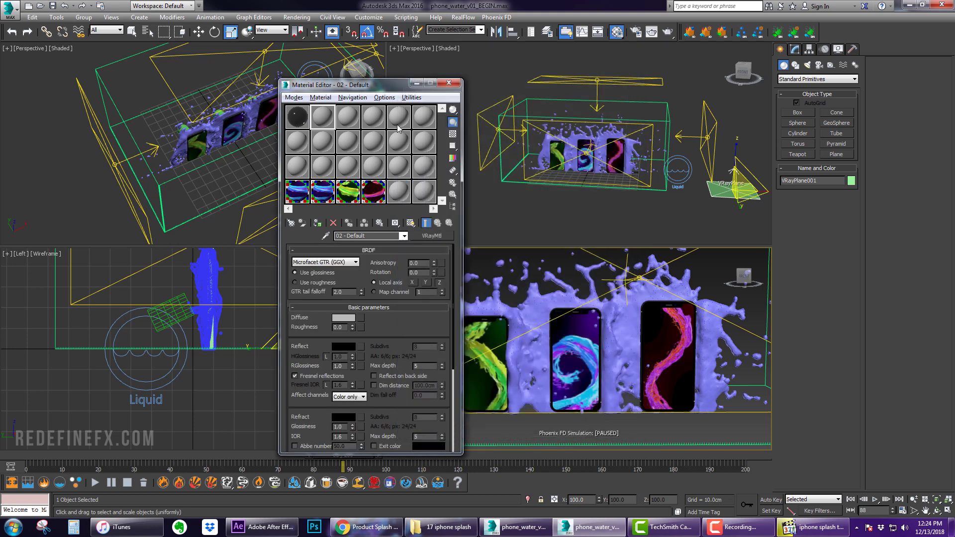
- Set the second material's diffuse colour to black and its reflection colour to white
click(344, 318)
drag(285, 98, 285, 58)
click(371, 149)
click(344, 346)
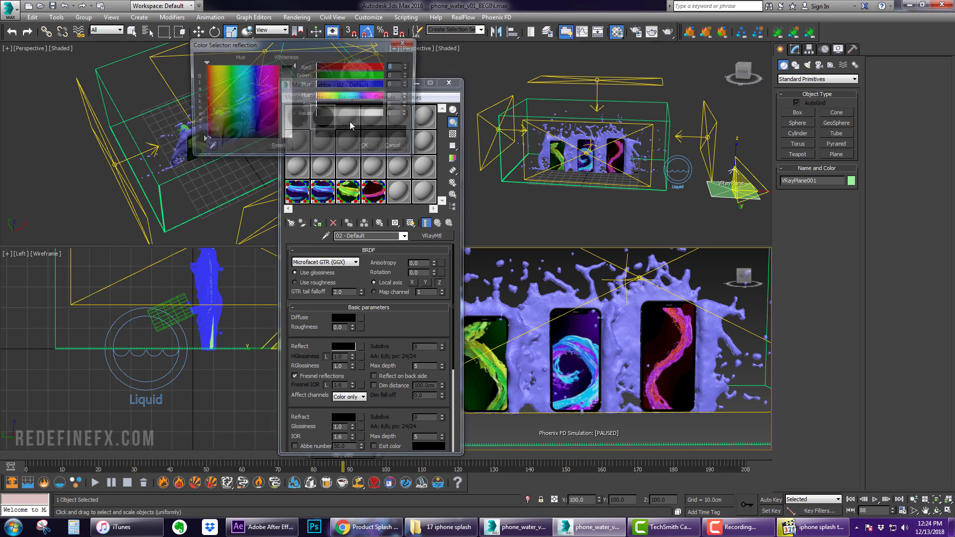
drag(294, 65, 294, 140)
click(368, 149)
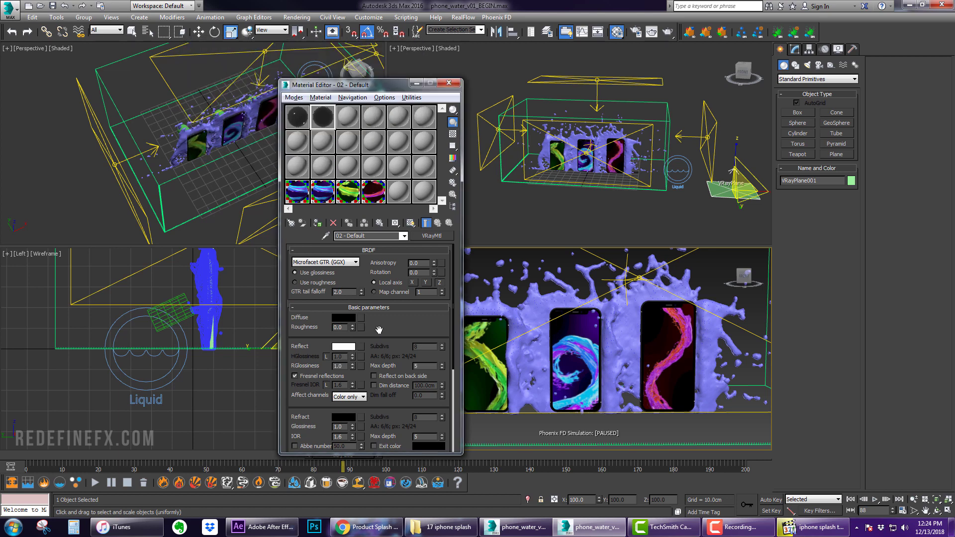
- Set the second material's refraction colour to white and IOR to 1.3, and show the checkered background in its sample slot
scroll(341, 344, down, 5)
click(344, 342)
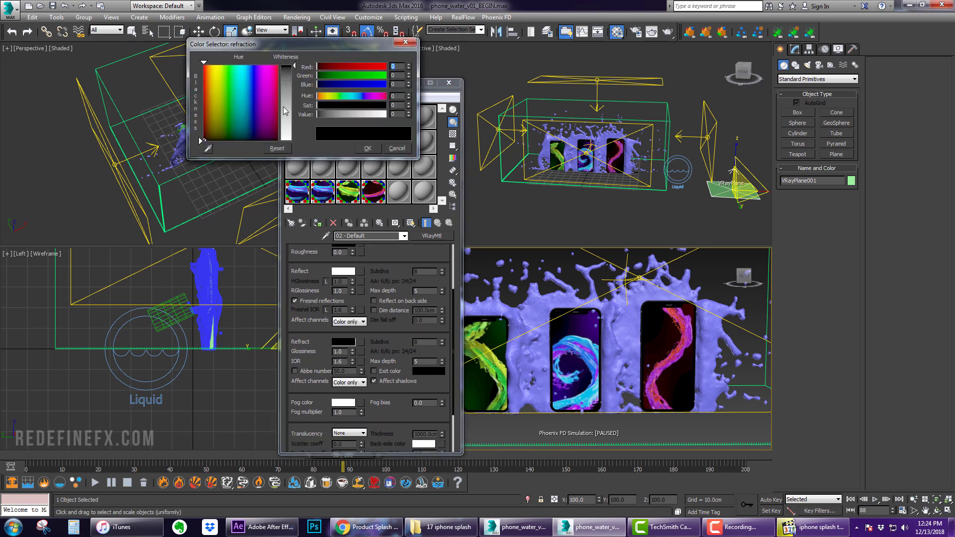
drag(294, 65, 294, 140)
click(368, 148)
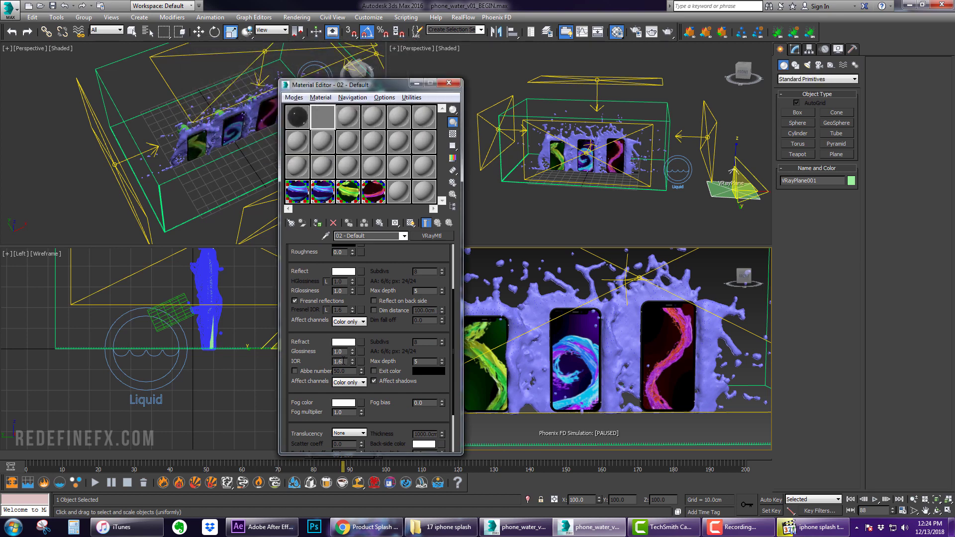
text(1.3)
key(Return)
click(453, 135)
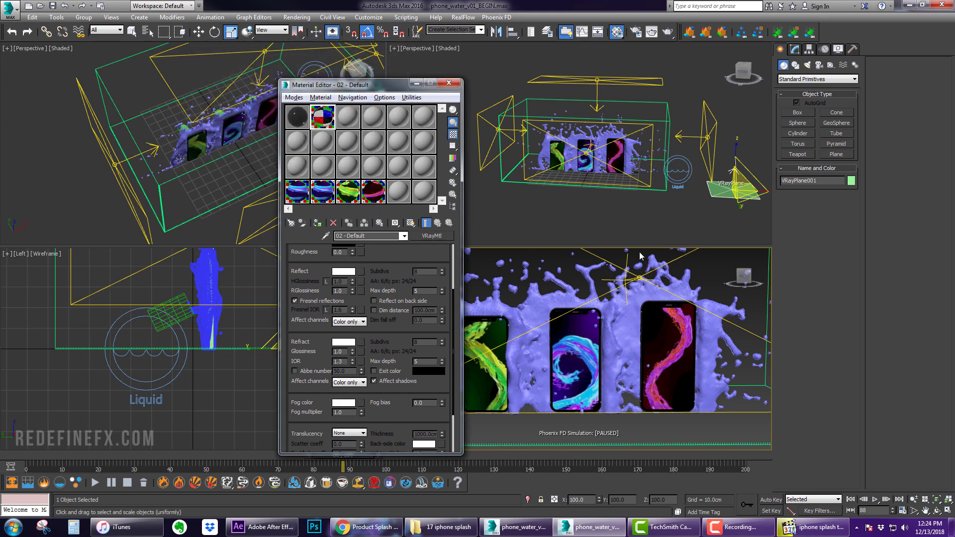
- Select the Phoenix FD liquid simulator and assign the second, water-like material to it
click(627, 305)
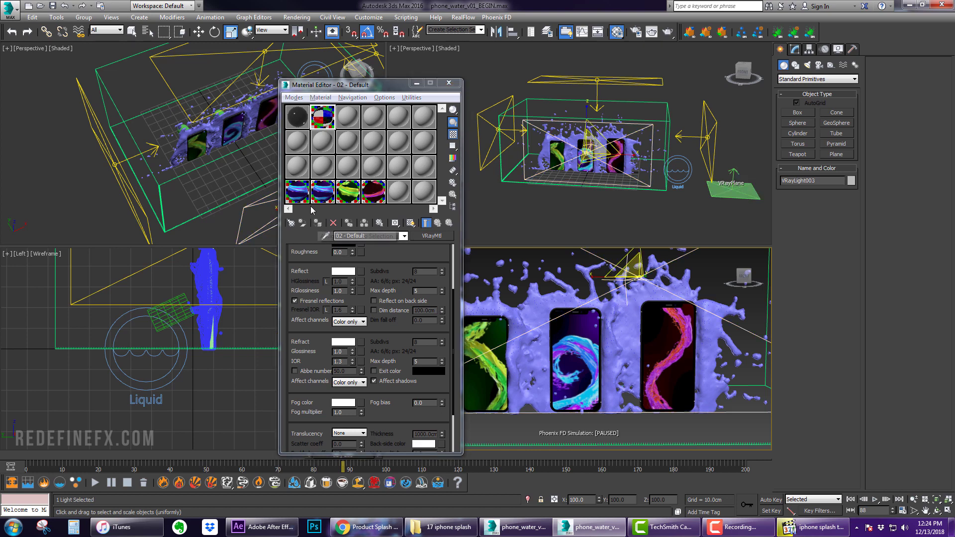
click(669, 111)
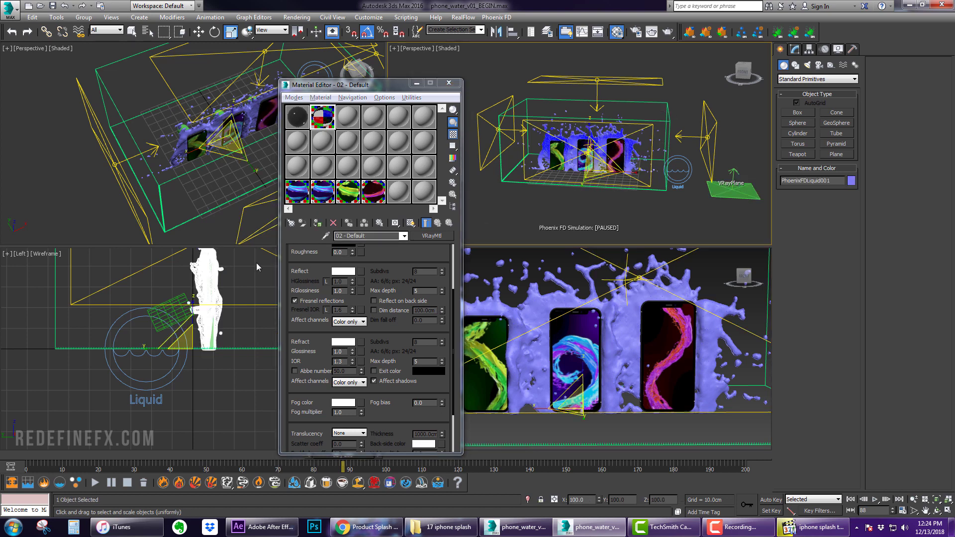
click(317, 224)
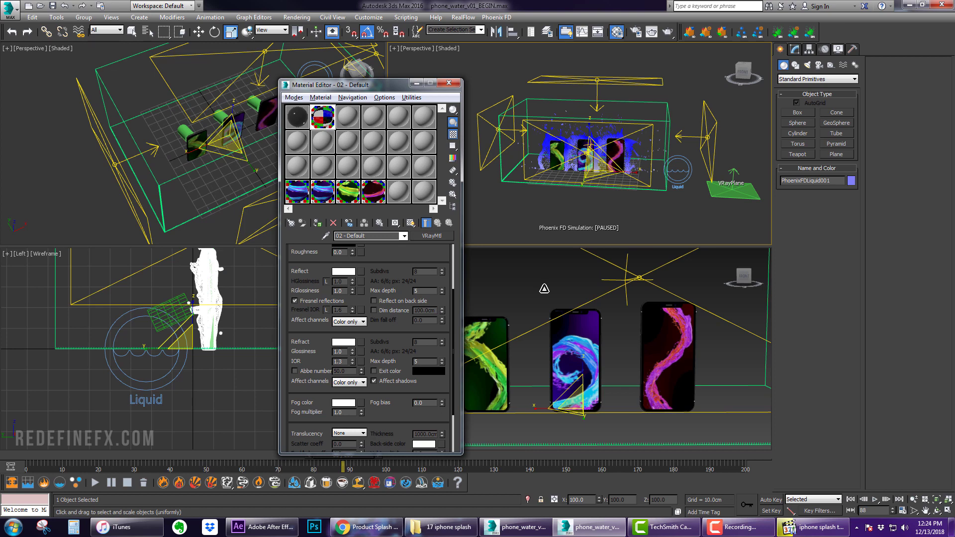
drag(386, 85, 174, 35)
- Deselect everything and turn on edged faces in the framed perspective viewport
click(449, 257)
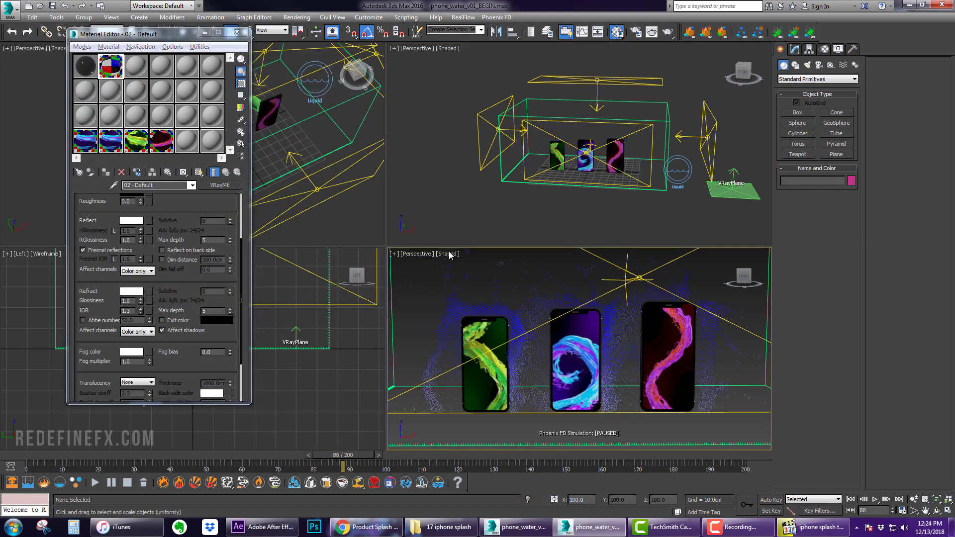
click(448, 255)
click(469, 298)
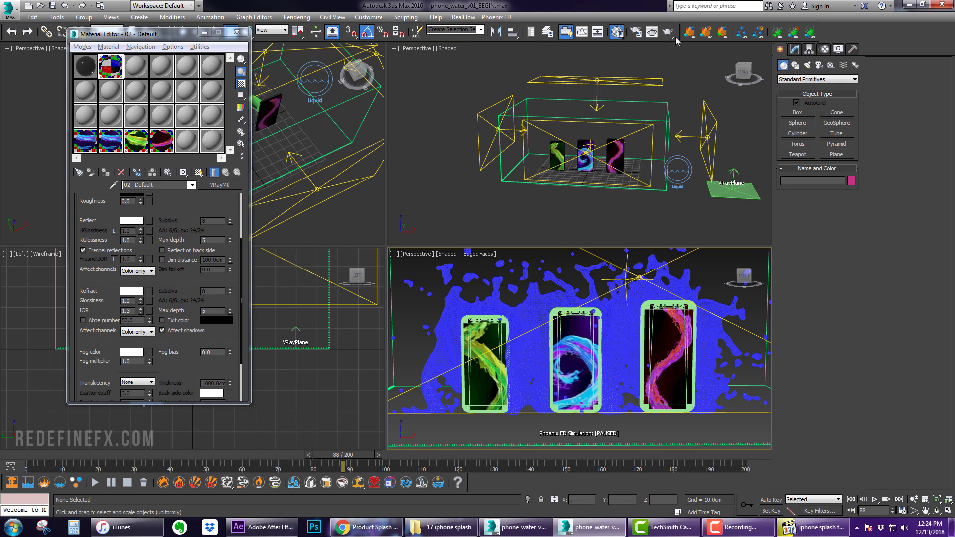
- Open Render Setup and check the bucket image sampler, the GI brute force and light cache settings, and the output size
click(637, 33)
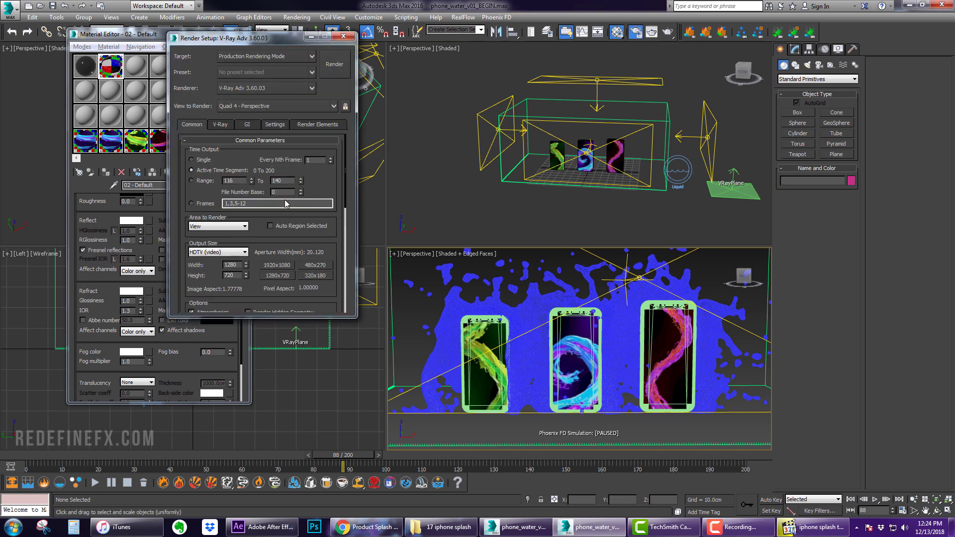
click(224, 126)
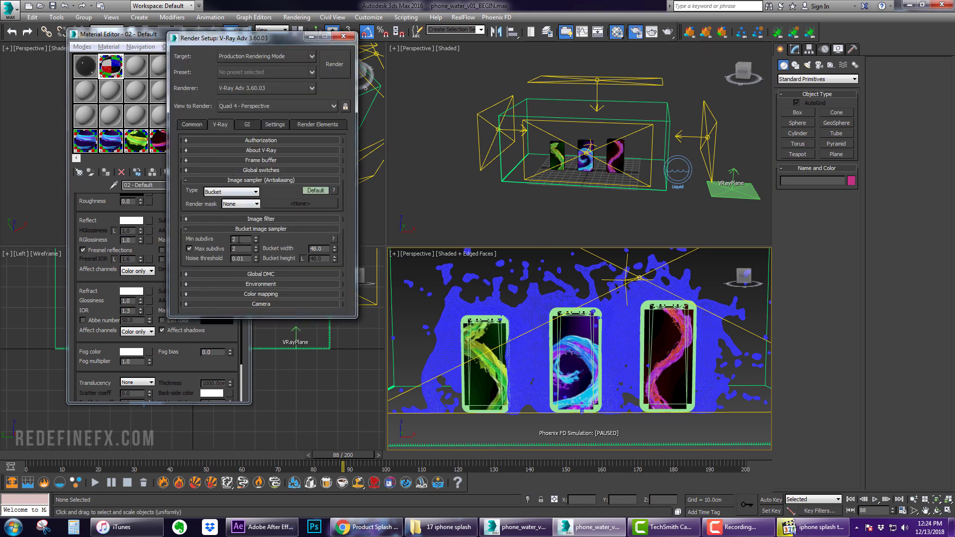
click(242, 246)
click(245, 126)
click(260, 191)
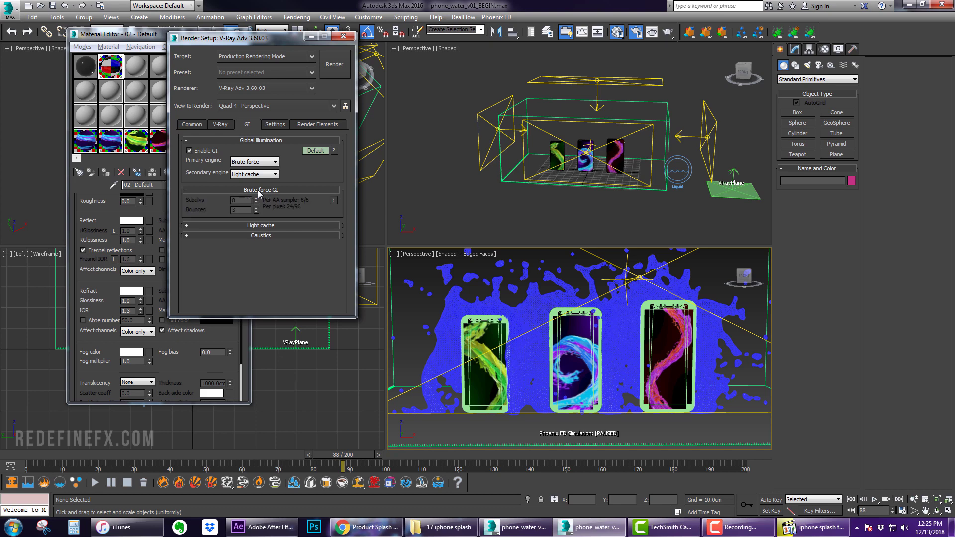
click(259, 225)
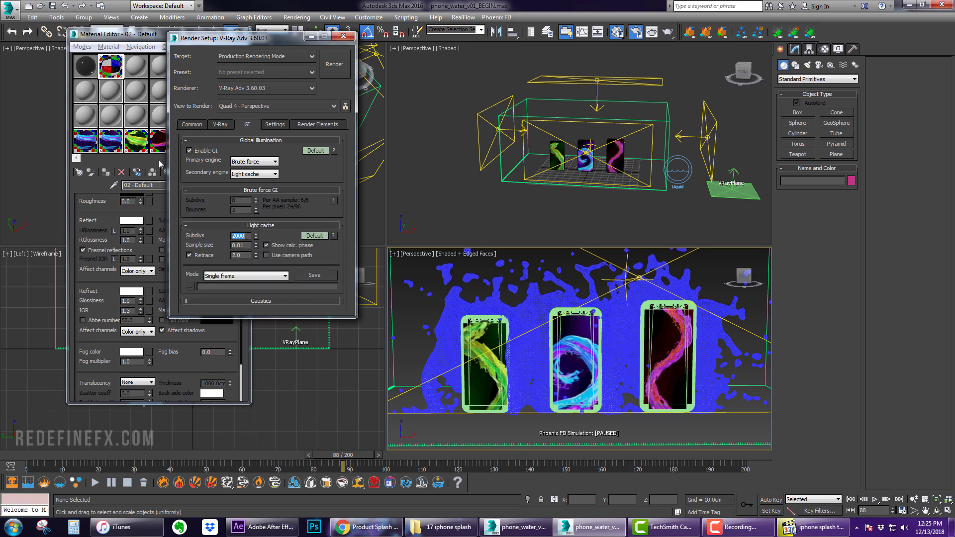
click(220, 124)
click(203, 127)
scroll(255, 219, down, 2)
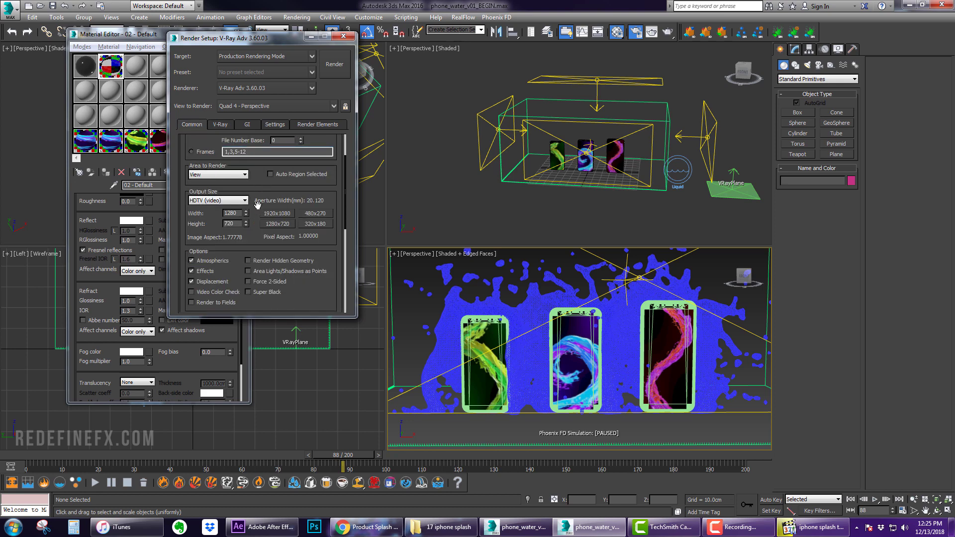
- Set the render time output to a single frame, test render frame 88 of the perspective view, and close the rendered image
click(343, 66)
click(569, 298)
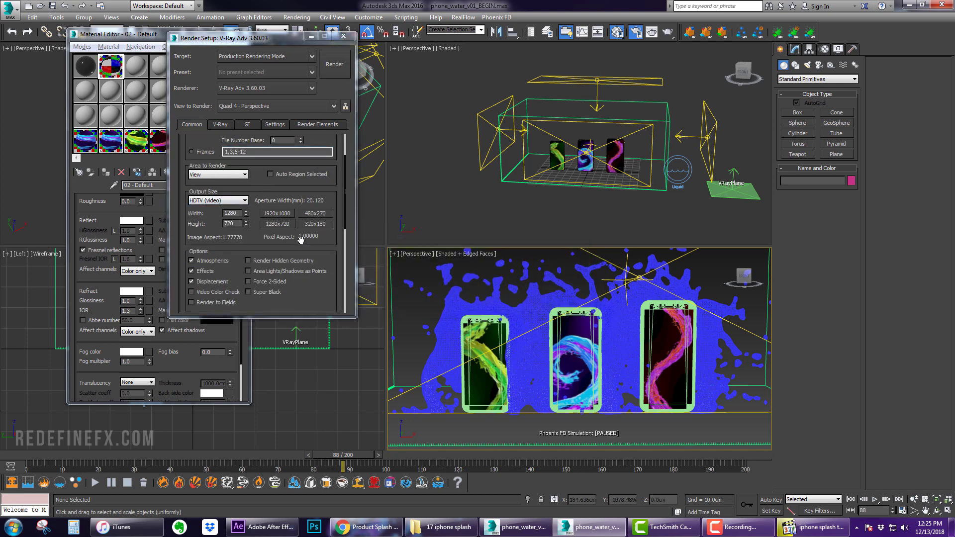
scroll(222, 215, down, 5)
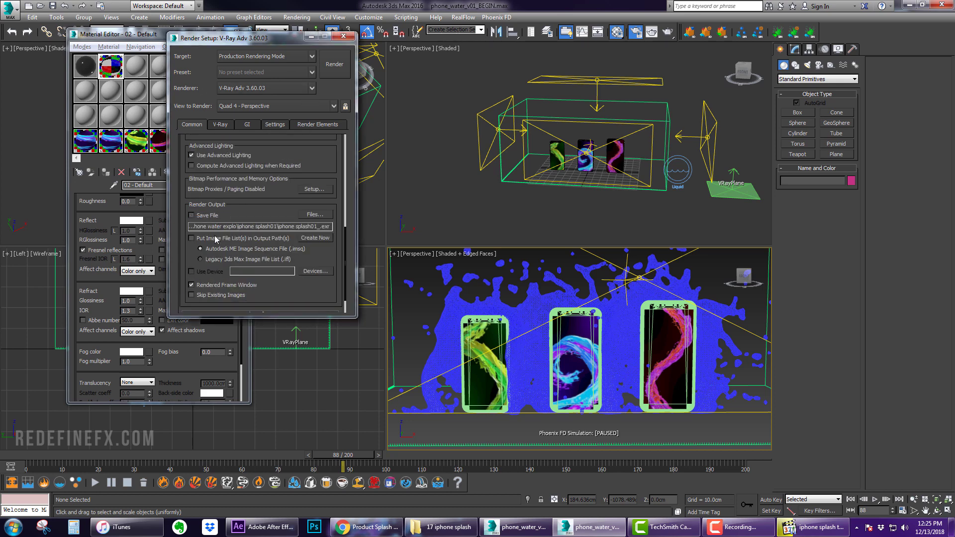
scroll(299, 224, up, 7)
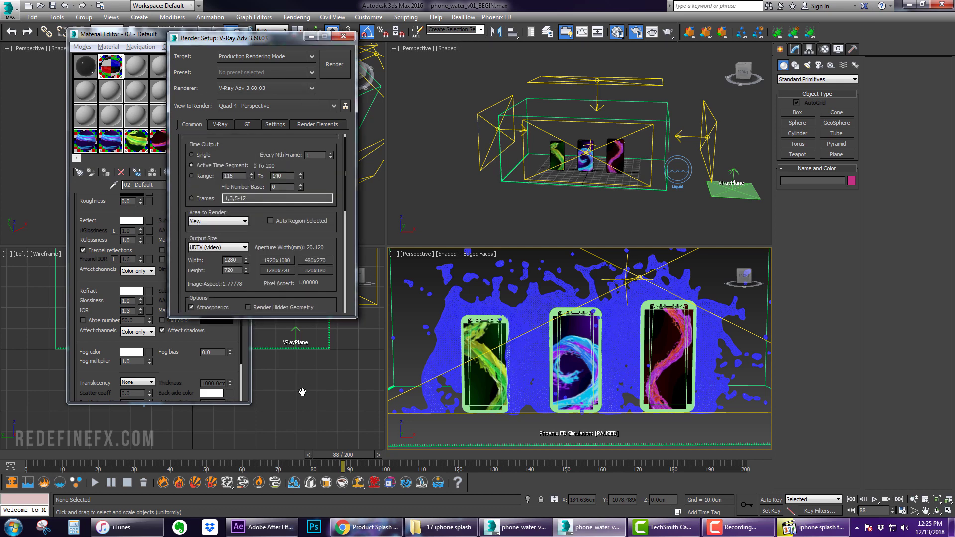
click(200, 160)
click(334, 64)
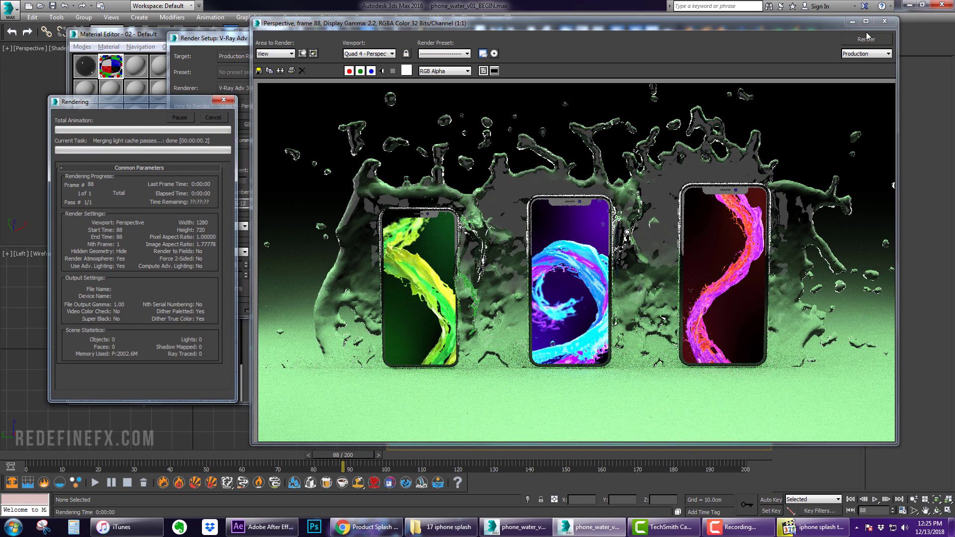
click(890, 22)
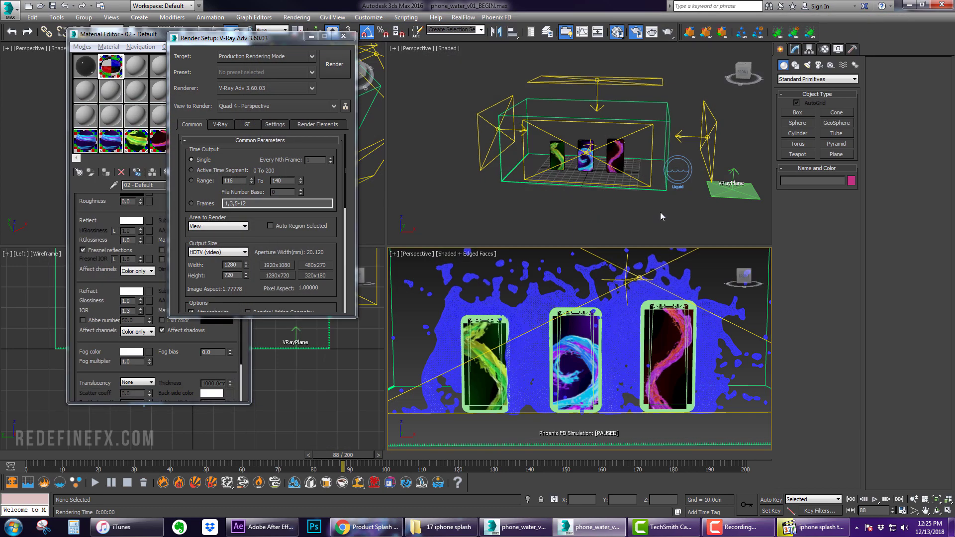
- Assign the first, dark reflective material to the VRayPlane and test render frame 88 of the perspective view
click(722, 191)
click(91, 68)
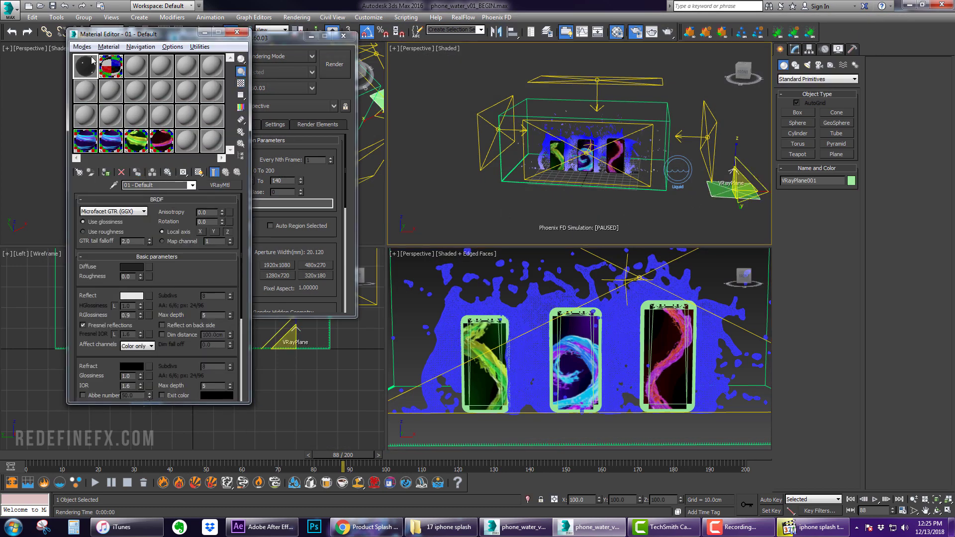
click(106, 173)
click(329, 61)
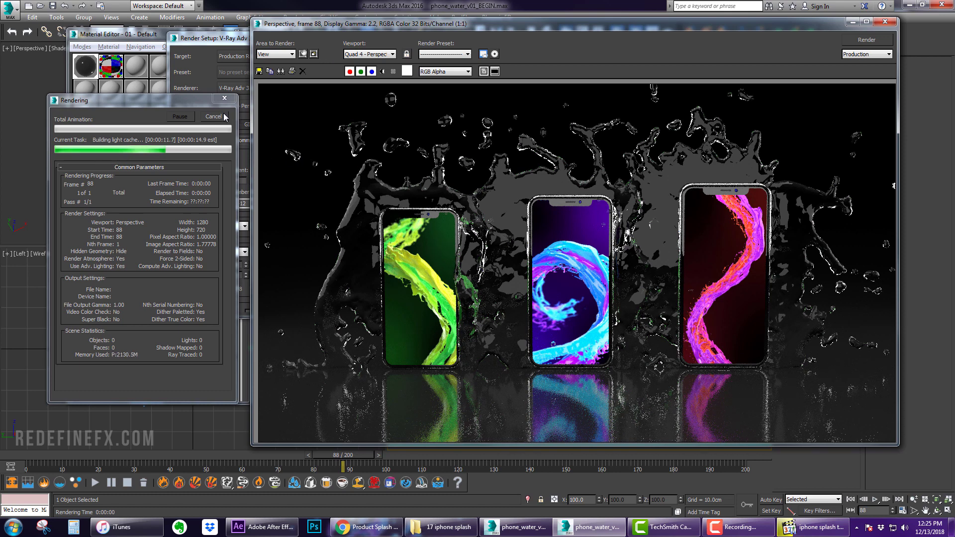
- Compare the render with iphone splash teaser.mov and tut preview.jpg, and put the viewed images away again
click(814, 527)
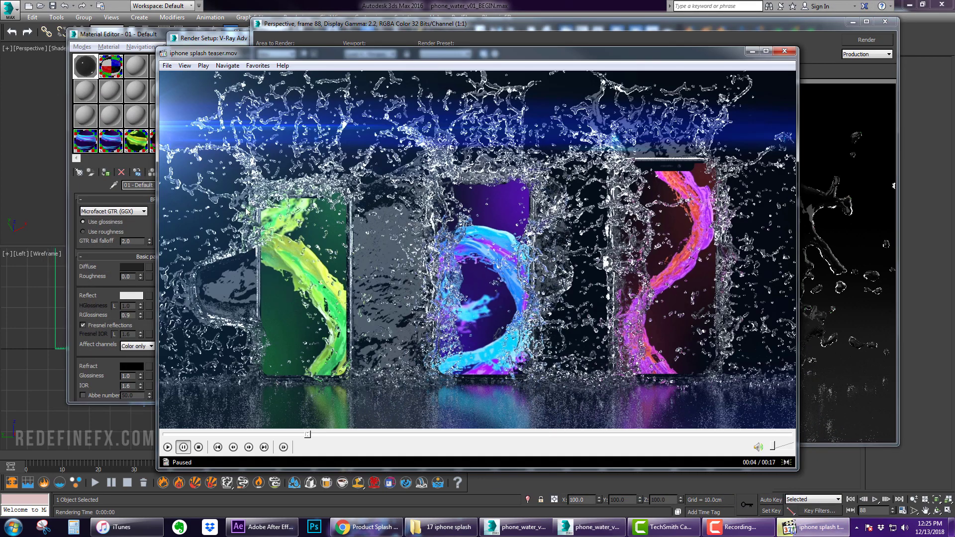
click(448, 527)
double_click(319, 379)
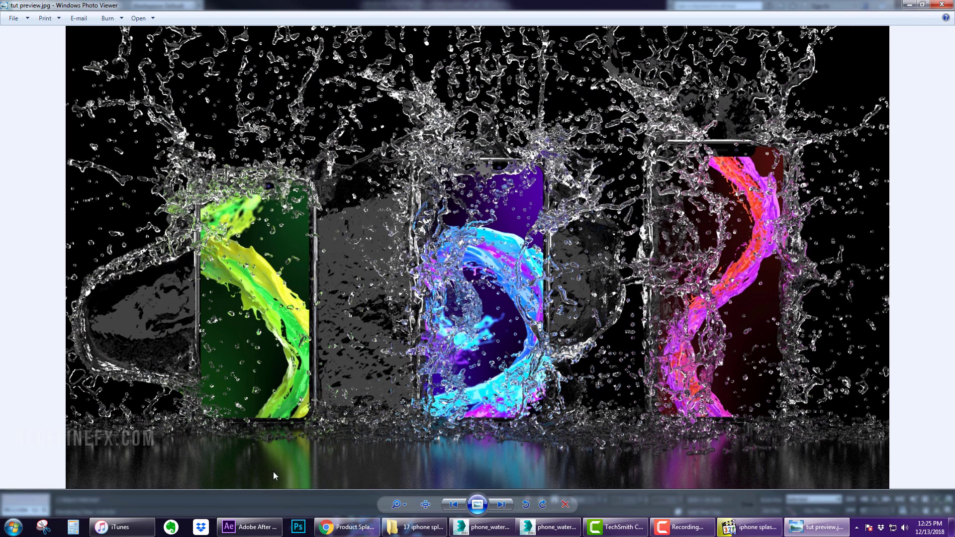
click(910, 5)
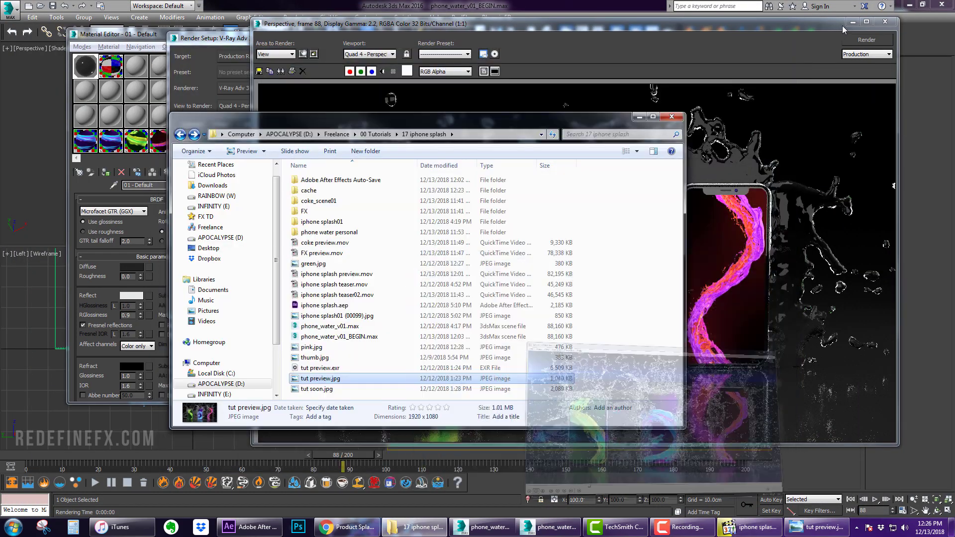
click(852, 22)
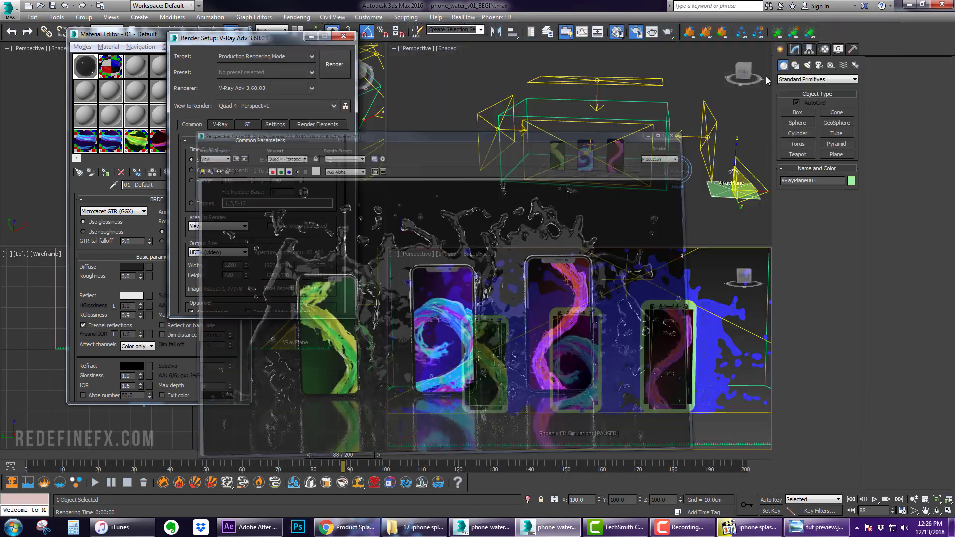
- Exclude VRayPlane001 from the overhead V-Ray light for both illumination and shadow casting
click(635, 79)
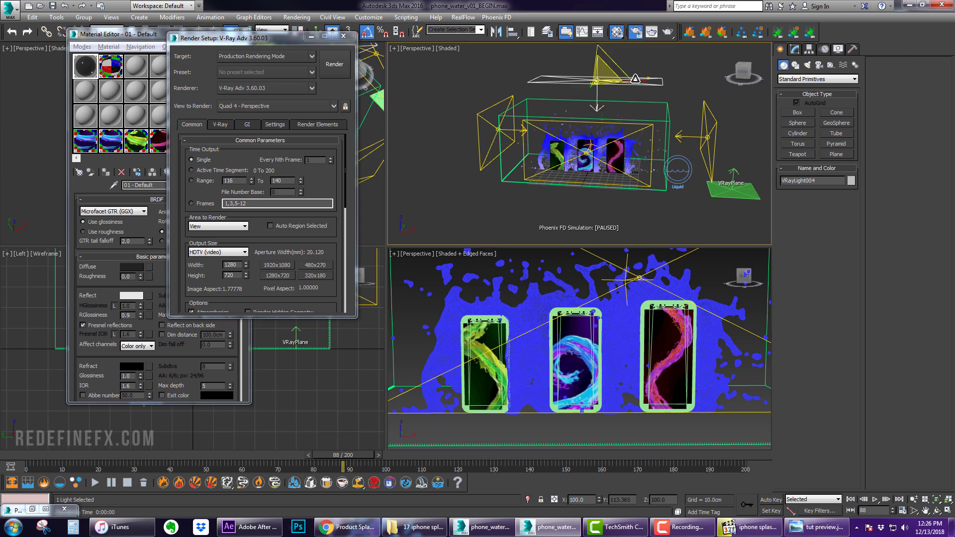
click(795, 49)
click(817, 331)
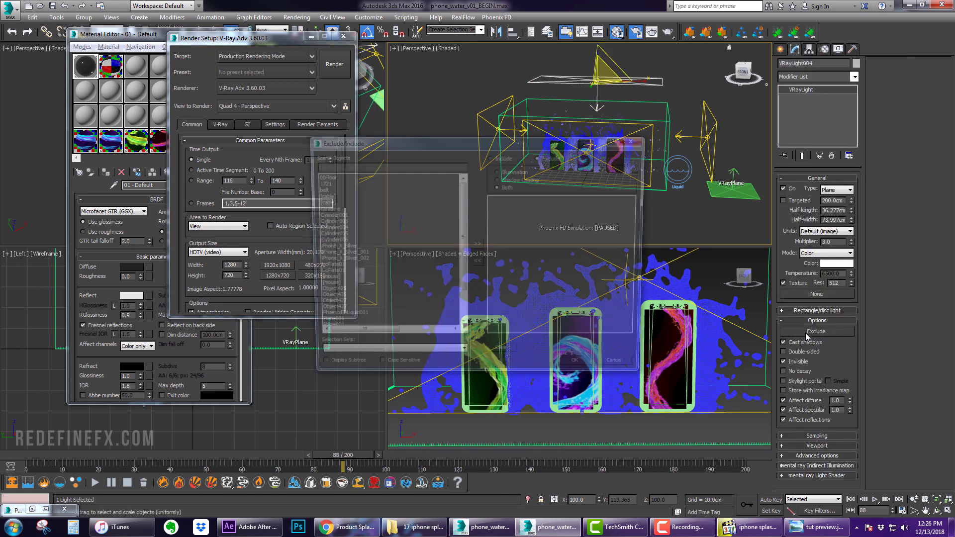
scroll(387, 306, down, 2)
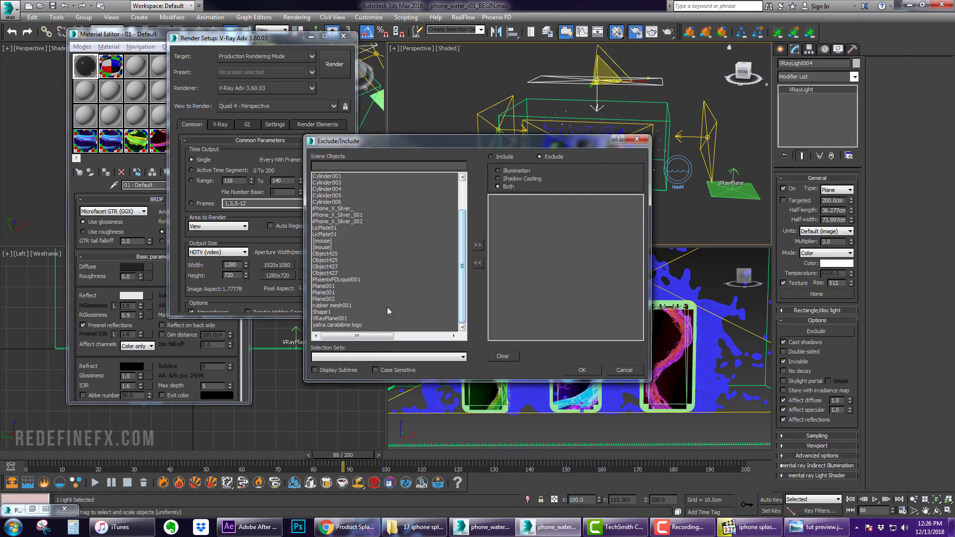
double_click(330, 318)
click(582, 371)
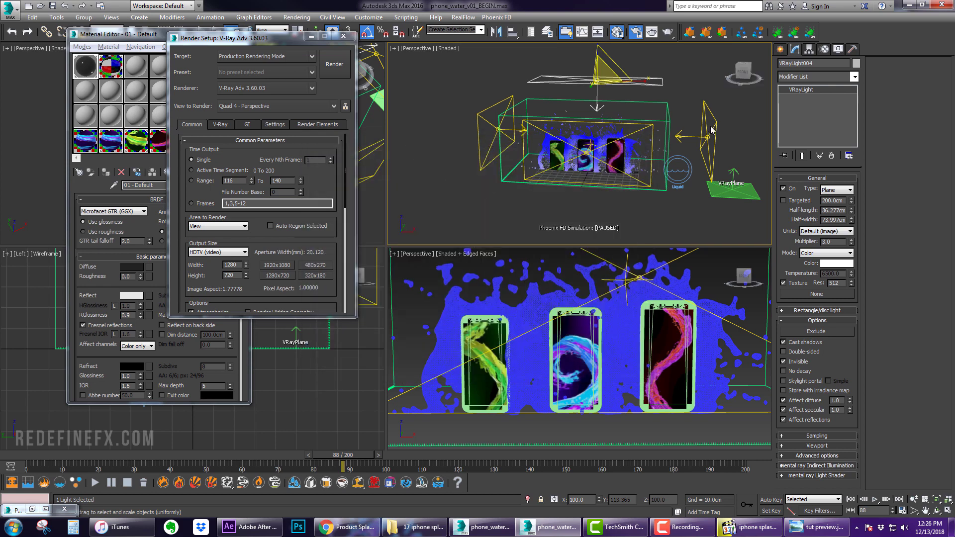
- Exclude VRayPlane001 from the V-Ray light to the right of the phones
click(711, 127)
click(703, 123)
click(826, 333)
scroll(464, 288, down, 2)
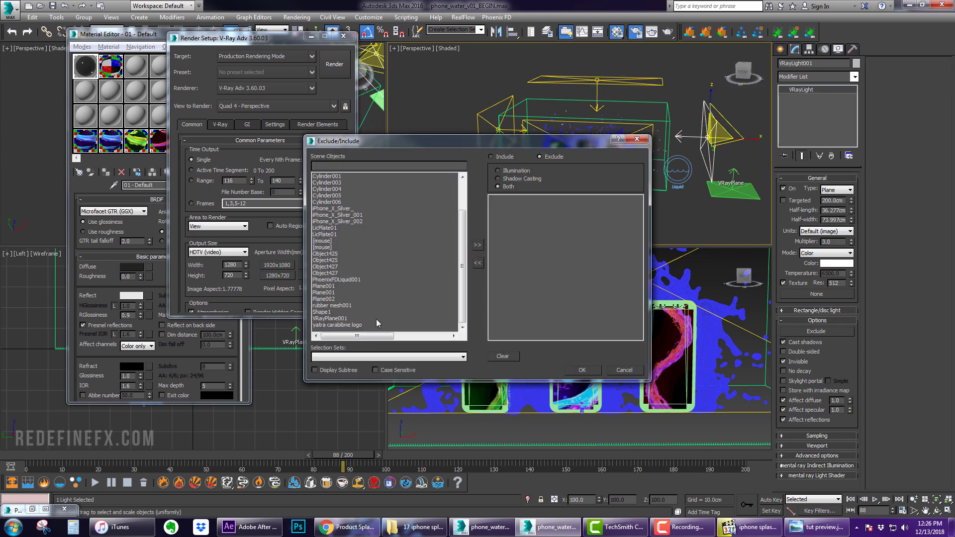
double_click(345, 326)
click(581, 370)
- Exclude VRayPlane001 from the V-Ray light in front of the phones
alt+middle_drag(633, 218, 638, 159)
click(652, 173)
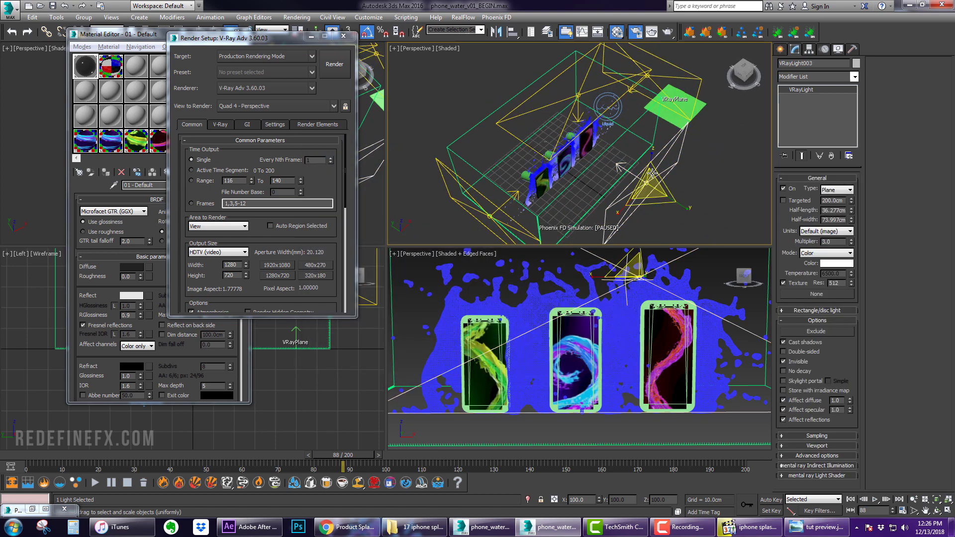
click(817, 331)
scroll(346, 308, down, 3)
double_click(346, 325)
click(581, 370)
- Exclude VRayPlane001 from the V-Ray light to the left of the phones and test render frame 88 again
alt+middle_drag(527, 189, 500, 173)
click(500, 174)
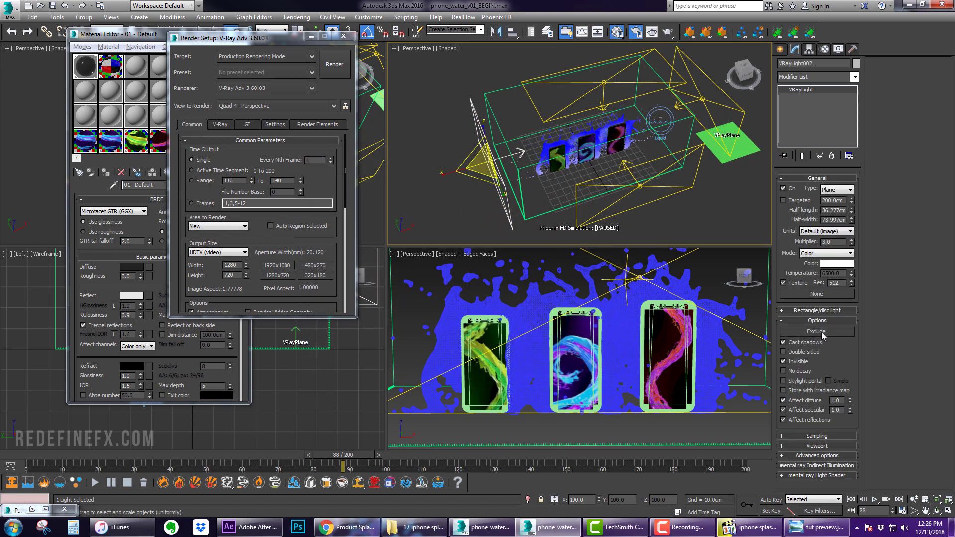
click(816, 332)
scroll(343, 298, down, 3)
click(332, 319)
double_click(333, 319)
click(581, 371)
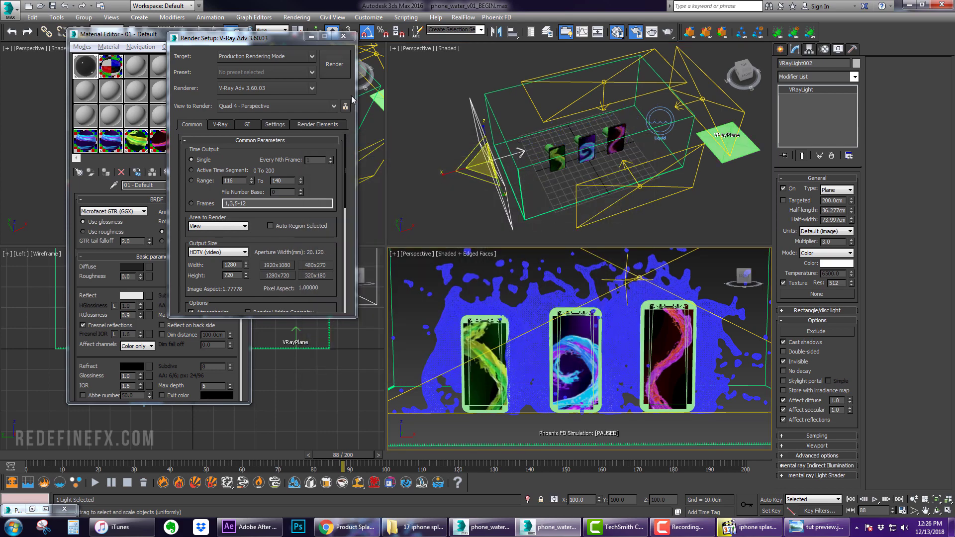
click(341, 71)
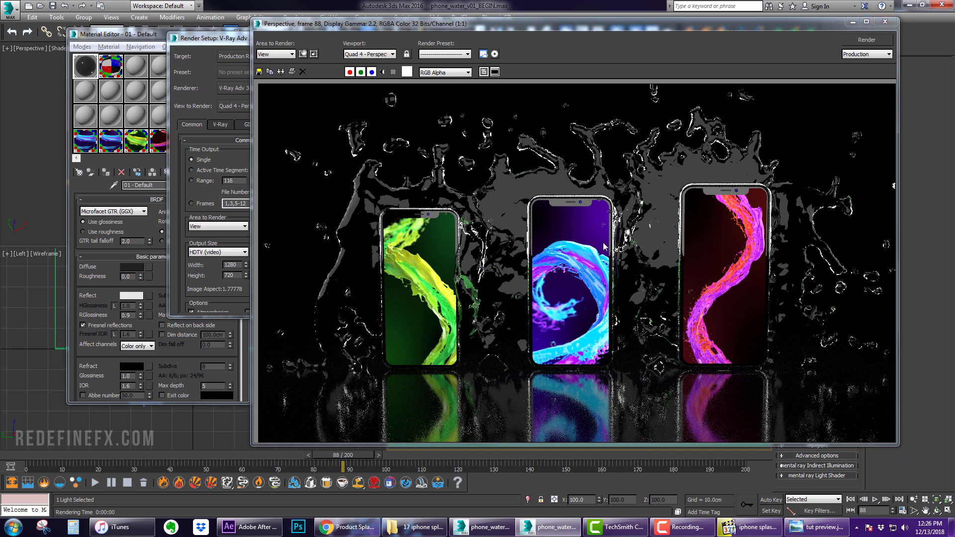
click(885, 23)
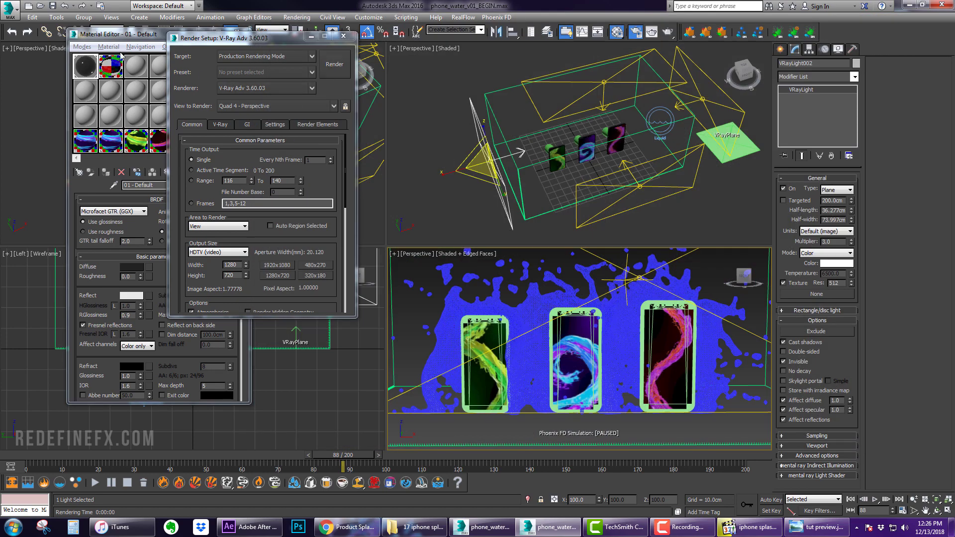
- Inspect the Silver_Vray phone material's Screen sub-material and its diffuse and self-illumination map assignments
click(112, 36)
click(111, 141)
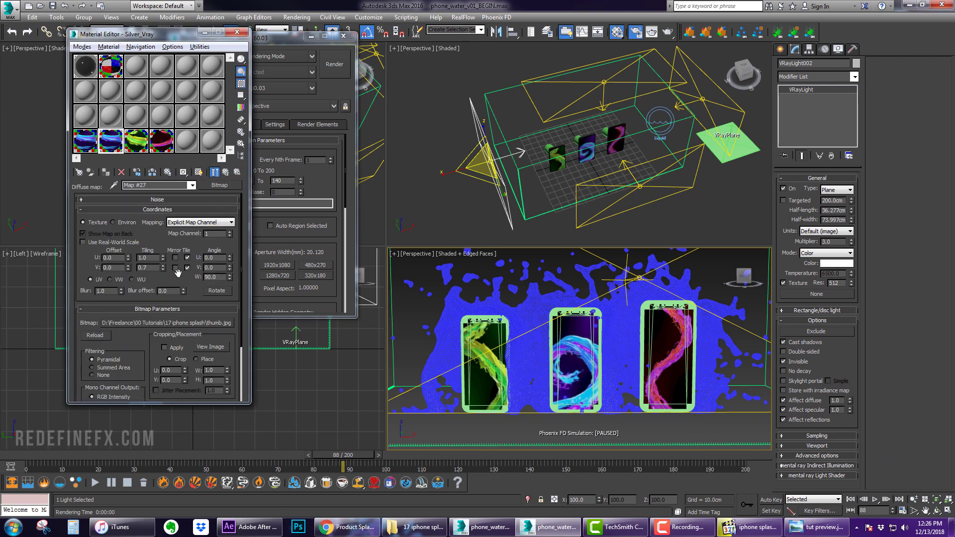
drag(192, 298, 173, 199)
click(226, 172)
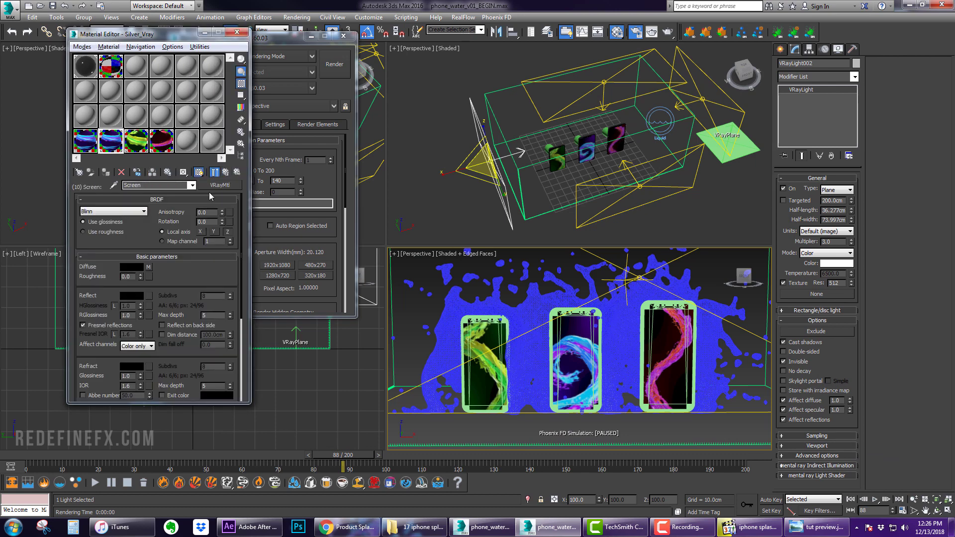
scroll(184, 289, down, 3)
click(157, 386)
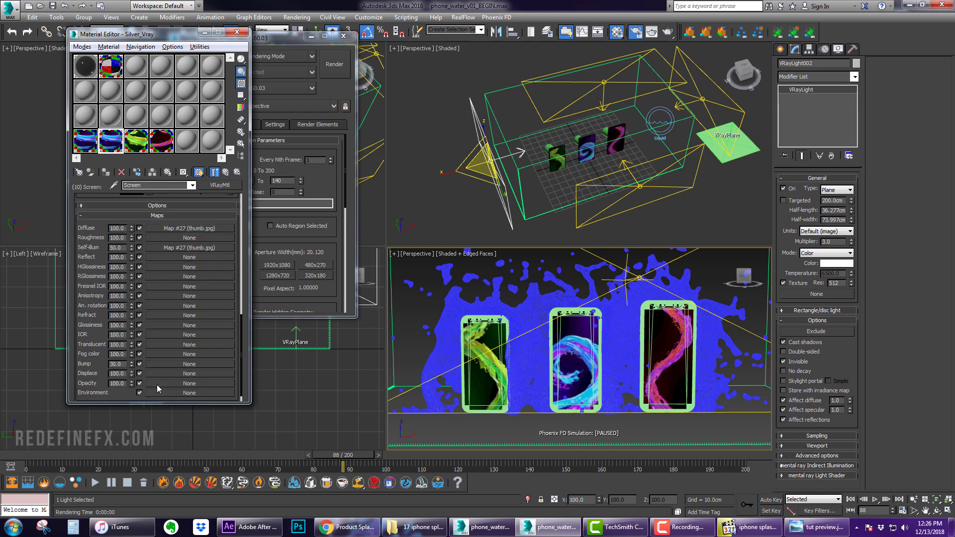
- Pick thumb.jpg as the bitmap of the Screen material's diffuse map and return to the parent material
click(169, 229)
click(193, 324)
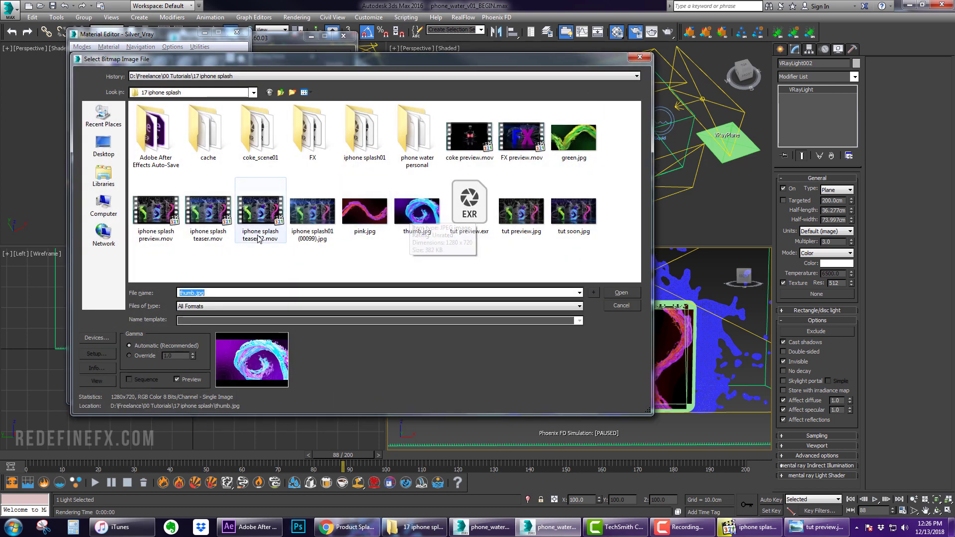
double_click(425, 225)
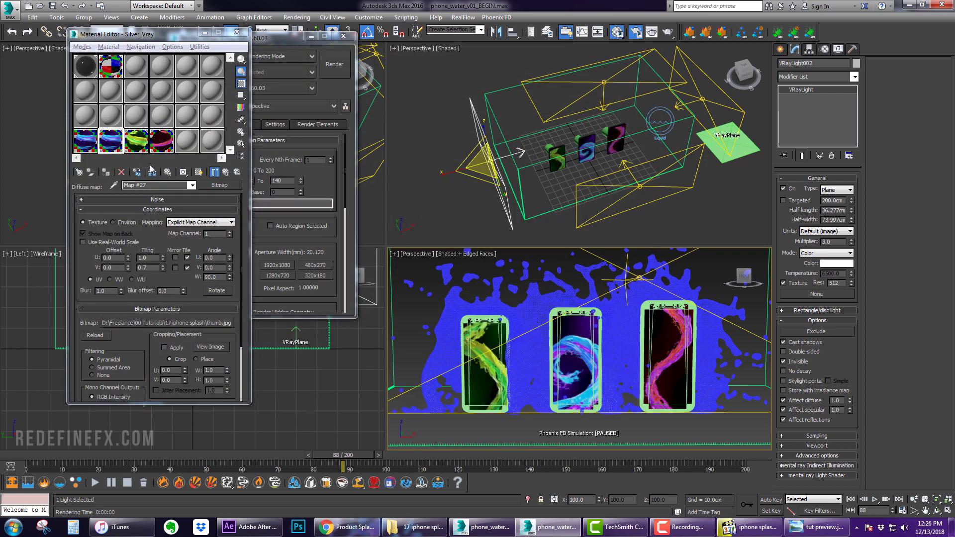
click(224, 174)
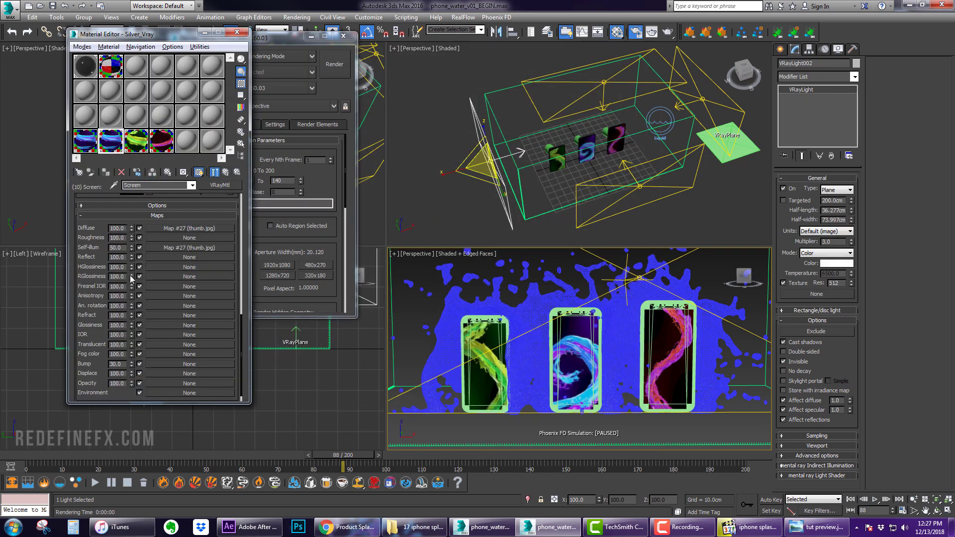
- Check the Screen material's self-illumination settings and view the rendered image of frame 88
scroll(124, 274, up, 2)
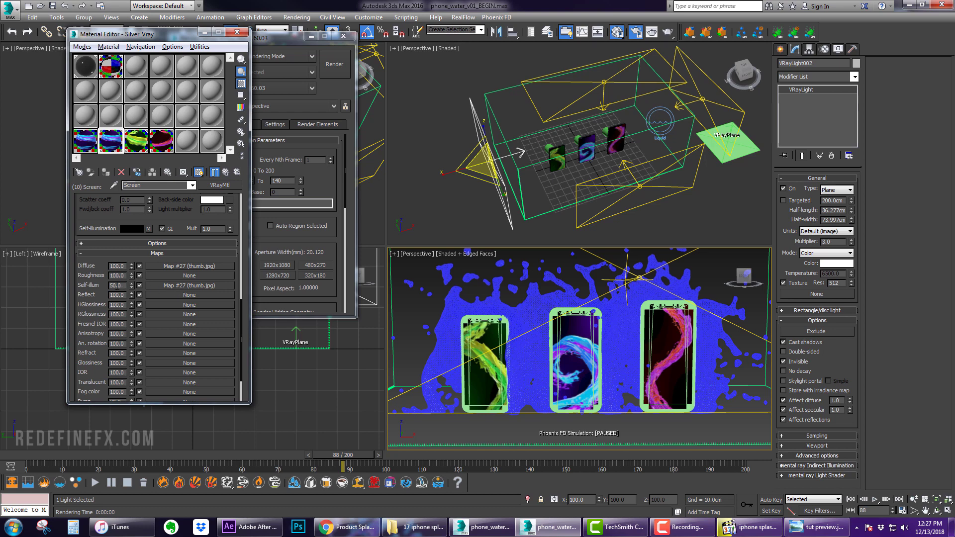
click(652, 32)
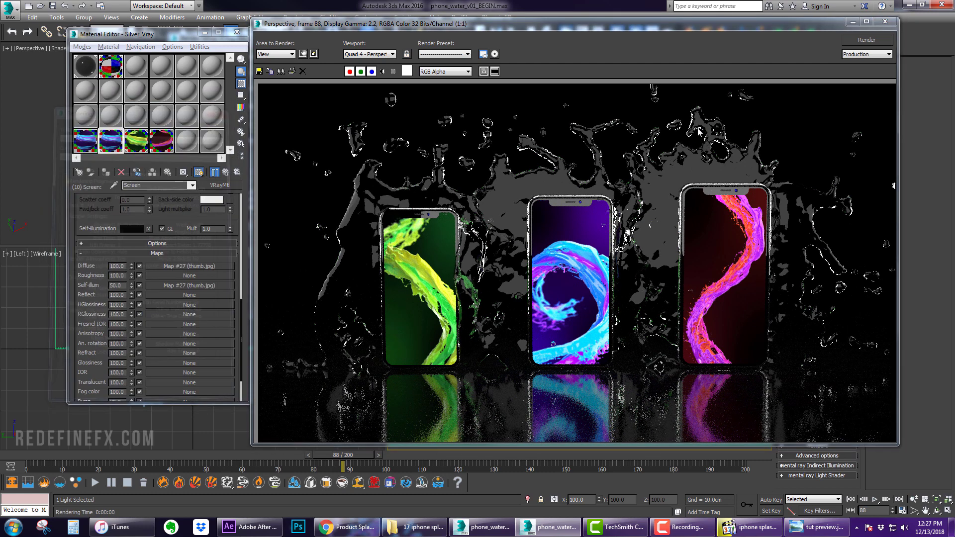
click(885, 21)
- Select the Phoenix FD liquid simulator and reduce its grid cell size to 0.25 cm
click(500, 89)
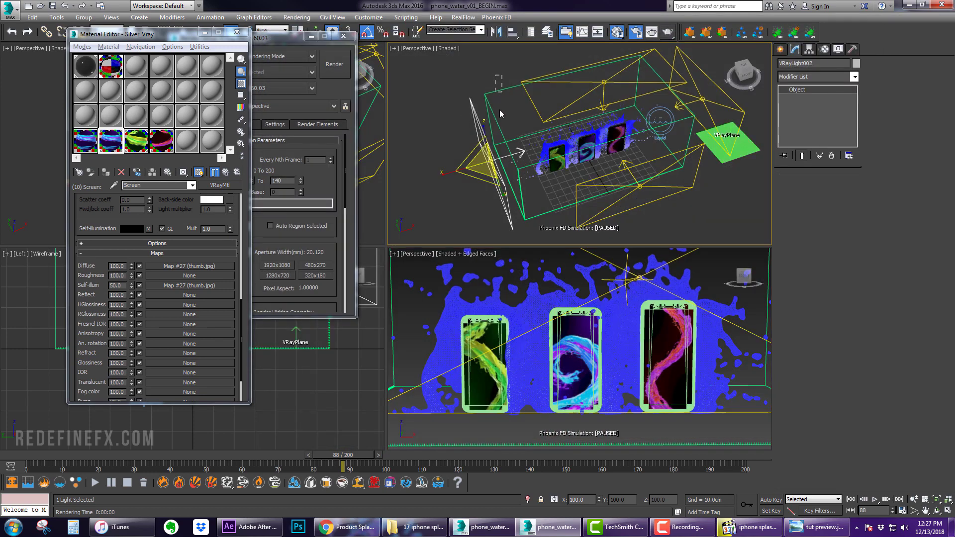
click(836, 199)
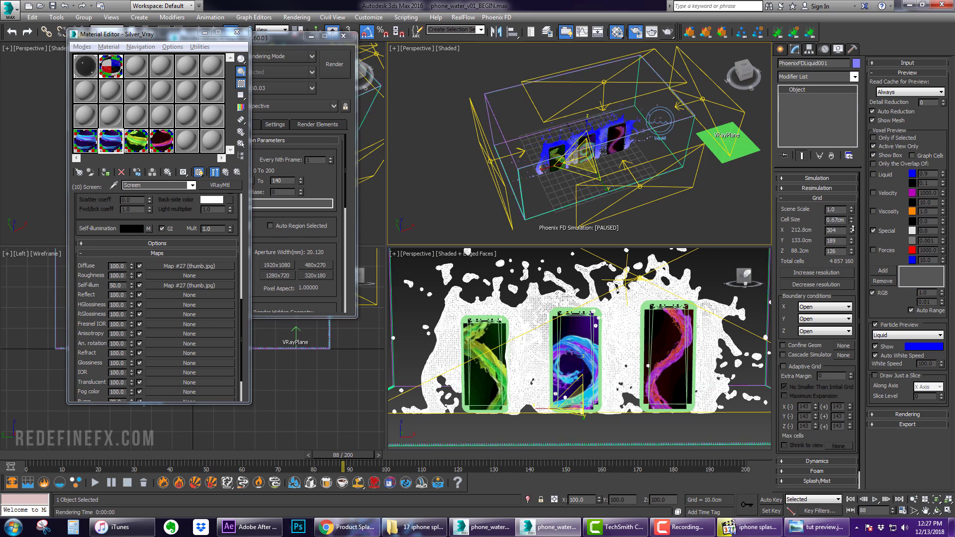
drag(852, 221, 854, 244)
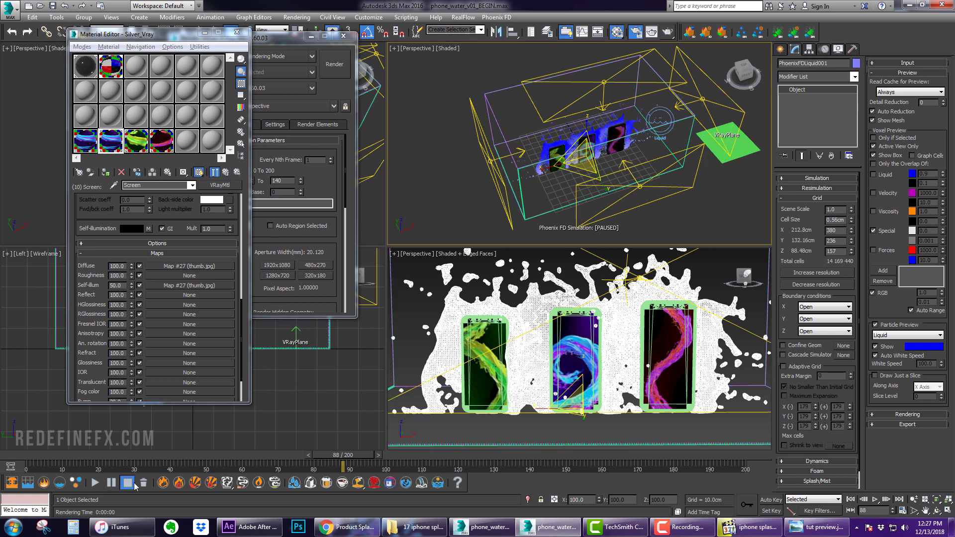
click(852, 222)
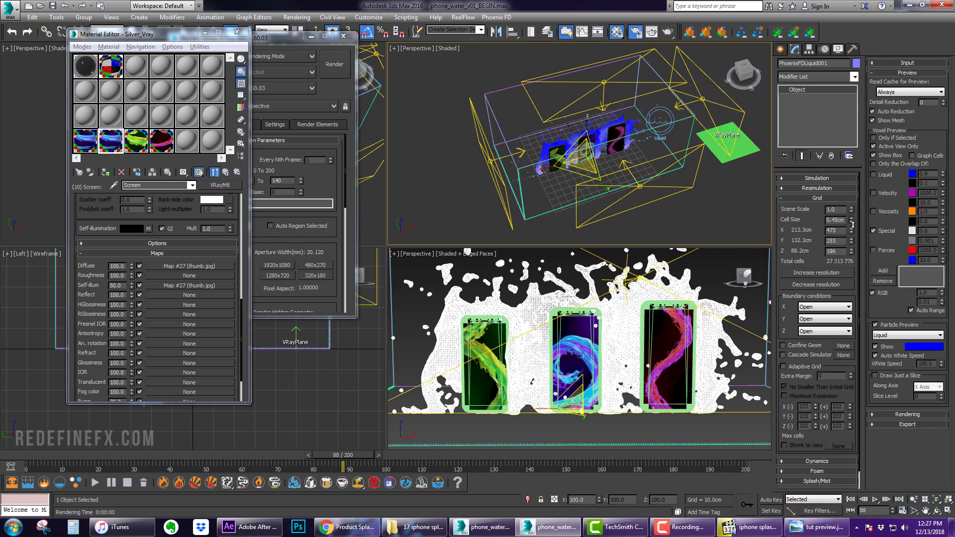
mouse_move(851, 222)
mouse_down()
mouse_move(861, 231)
mouse_move(855, 227)
mouse_up()
click(852, 219)
click(852, 219)
click(853, 219)
click(852, 219)
click(852, 219)
- Shrink the simulator grid's Y size to 354 cells and move the simulator along Y to about -27 cm
scroll(588, 122, down, 3)
mouse_move(588, 122)
alt+middle_down()
mouse_move(574, 165)
mouse_move(595, 129)
alt+middle_up()
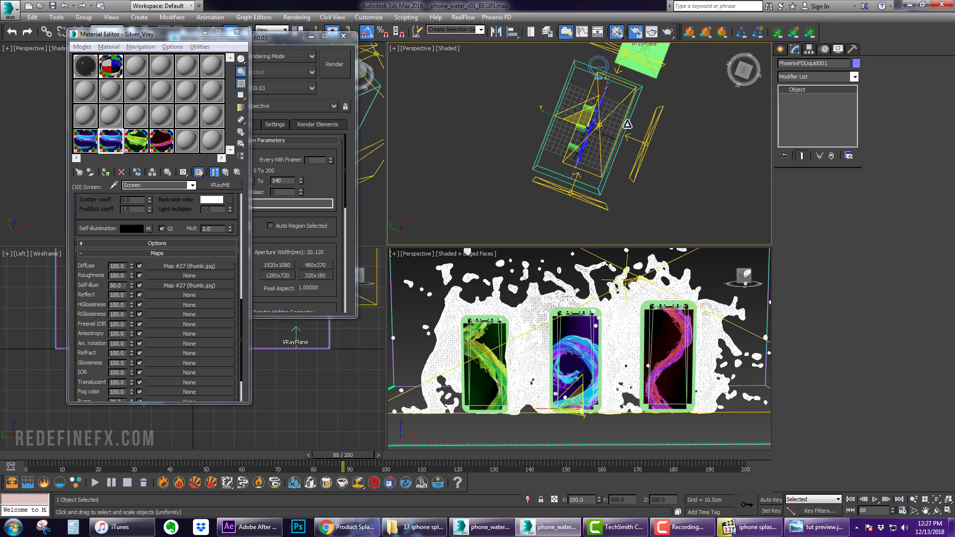
alt+middle_drag(608, 199, 572, 123)
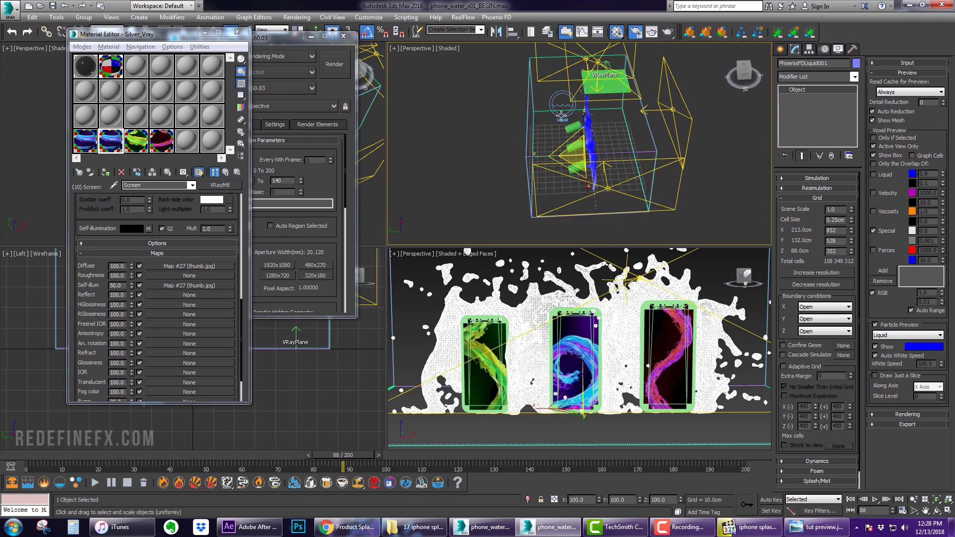
key(w)
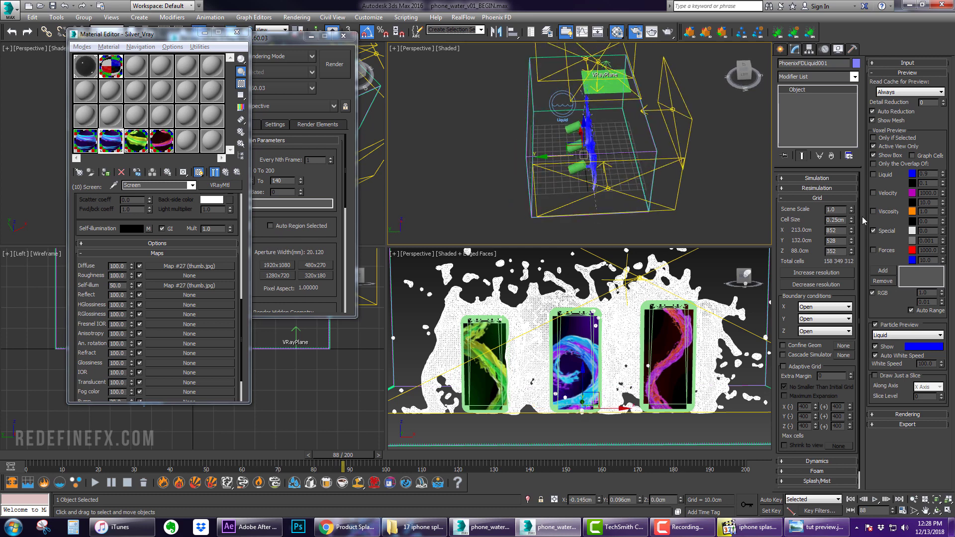
drag(853, 246, 848, 259)
drag(558, 162, 578, 161)
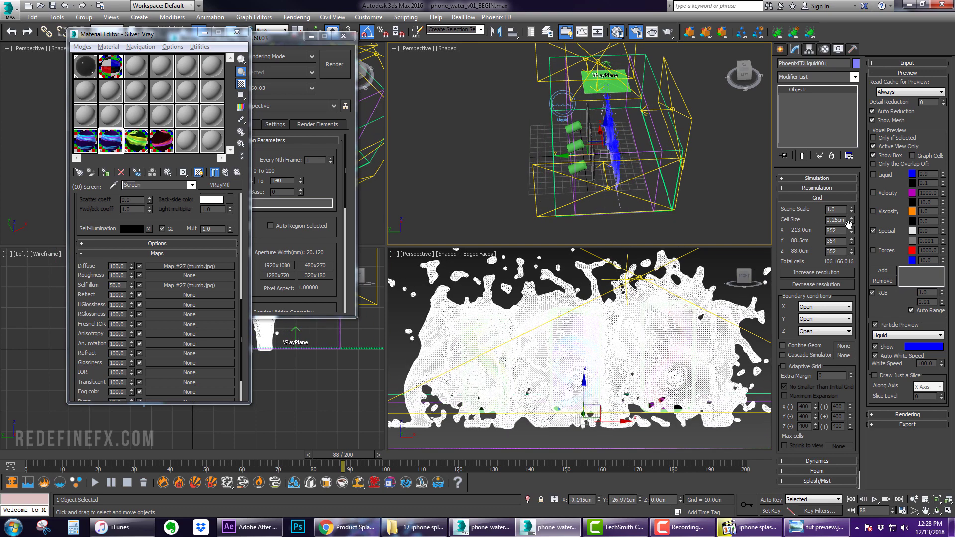
alt+middle_drag(664, 135, 576, 139)
- Switch to After Effects, open the iphone splash01 composition, toggle the EXR layer's Curves effect and fine-tune its highlight and shadow points
click(248, 528)
click(468, 302)
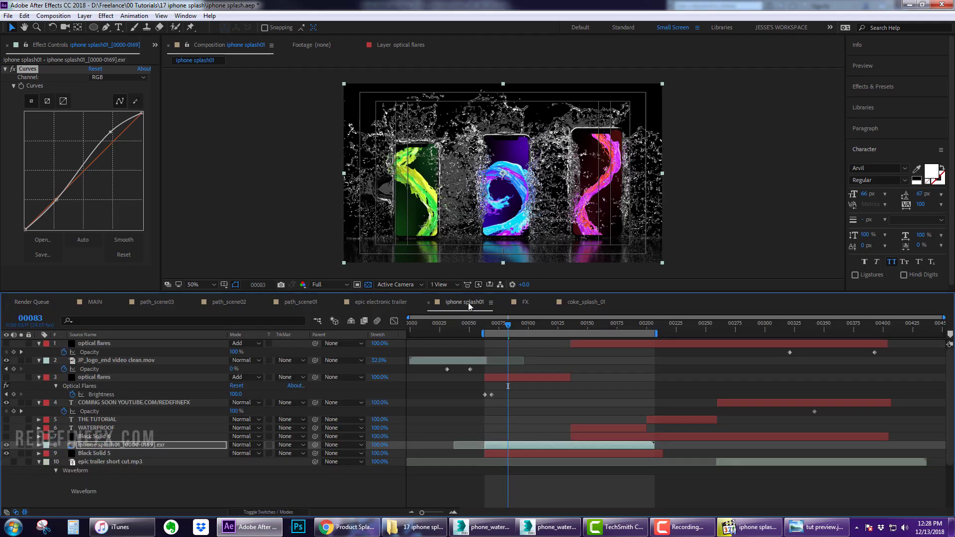
click(13, 73)
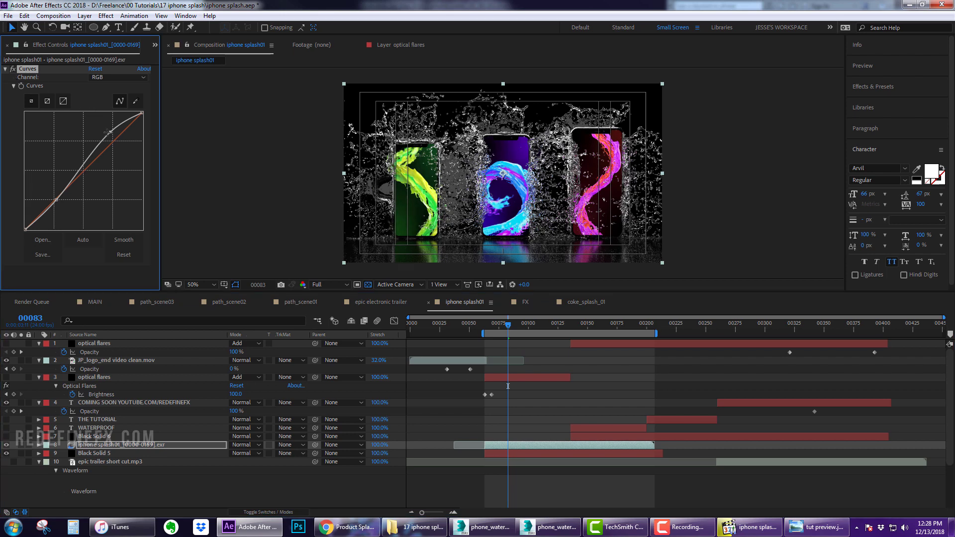
drag(109, 132, 107, 129)
mouse_move(56, 200)
mouse_down()
mouse_move(52, 192)
mouse_move(54, 200)
mouse_up()
- Make the optical flares layer covering the current frame visible and toggle its Optical Flares effect to compare the shot
click(506, 380)
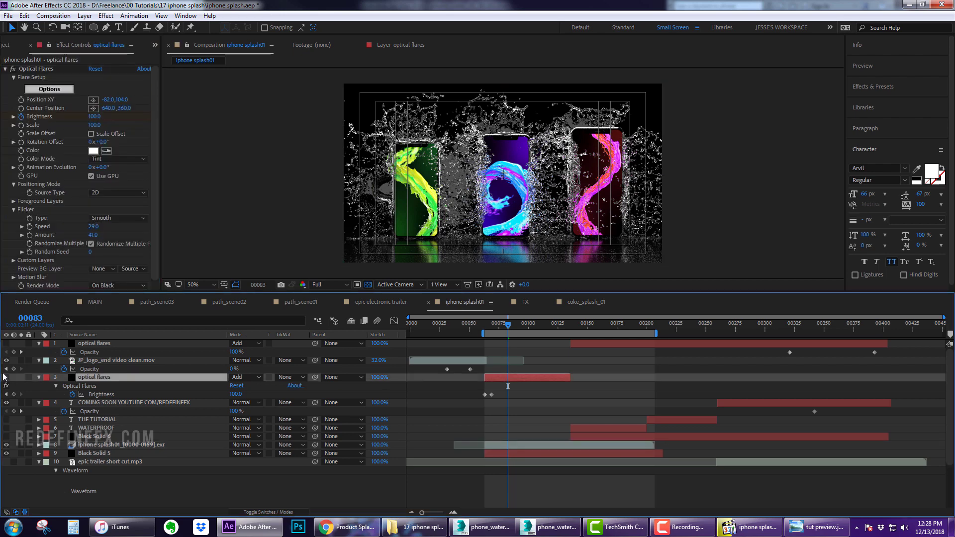
click(6, 377)
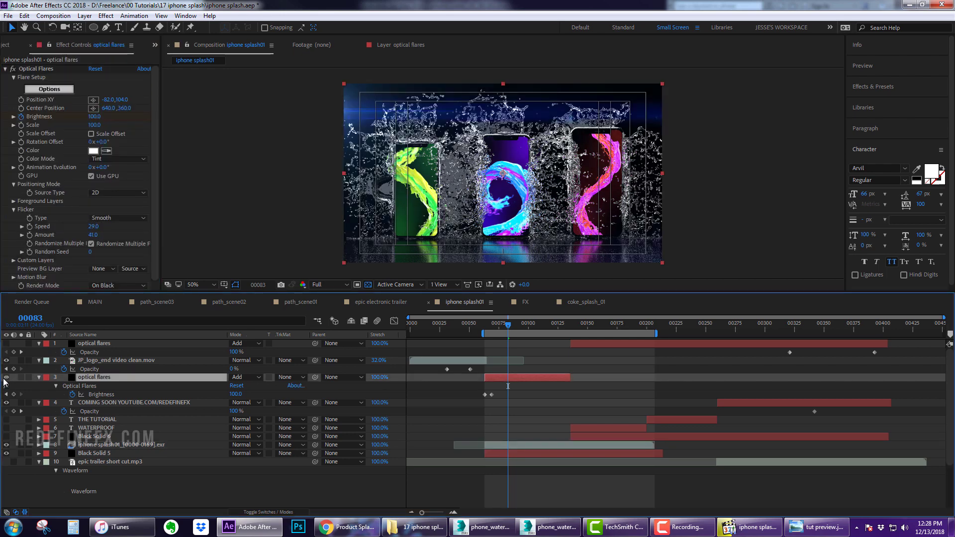
click(12, 71)
click(12, 70)
click(13, 71)
click(13, 75)
click(14, 75)
click(13, 75)
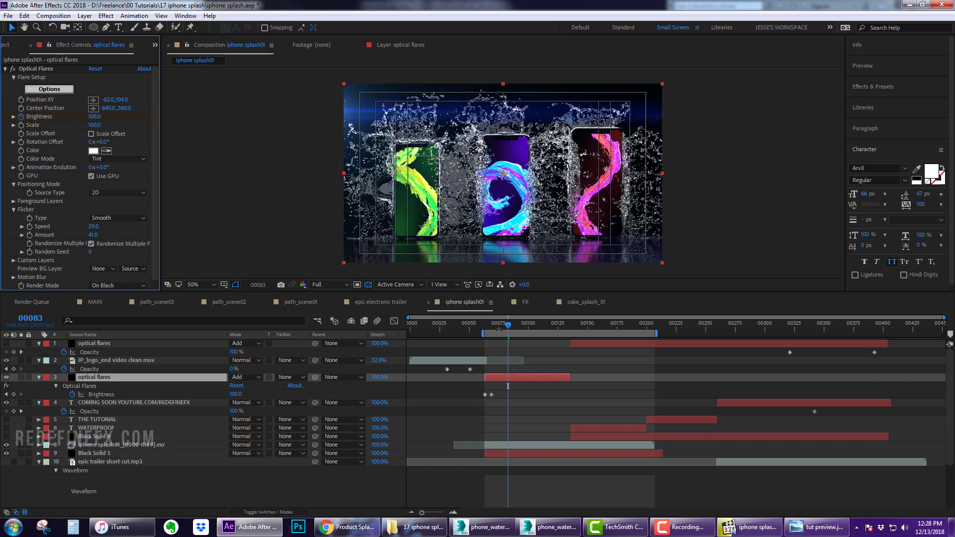
- Scrub the composition to frame 140 and inspect the splash around the phones
drag(529, 329, 575, 397)
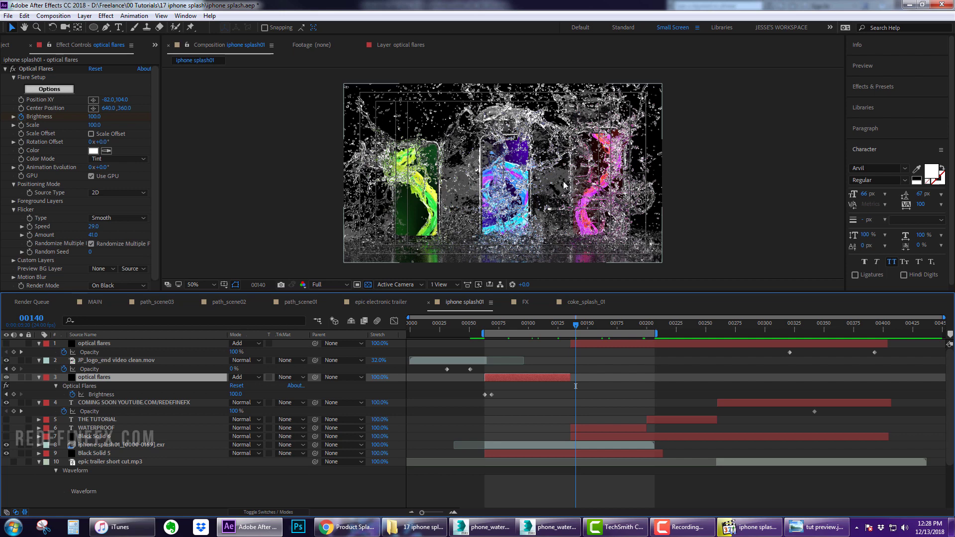
middle_drag(578, 152, 555, 139)
scroll(554, 169, down, 2)
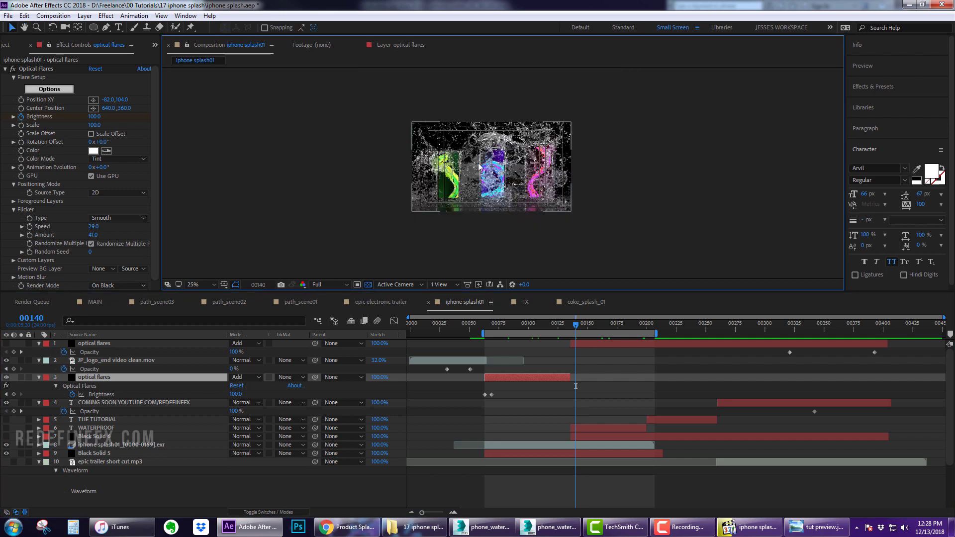
scroll(478, 163, up, 2)
- Switch back to 3ds Max and collapse the Phoenix FD liquid simulator's Grid settings
click(910, 5)
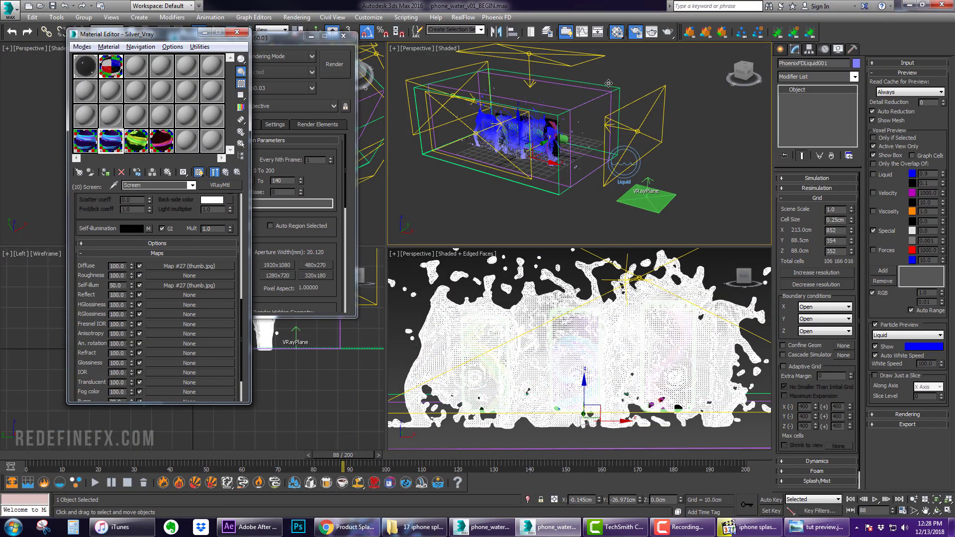
drag(613, 73, 588, 87)
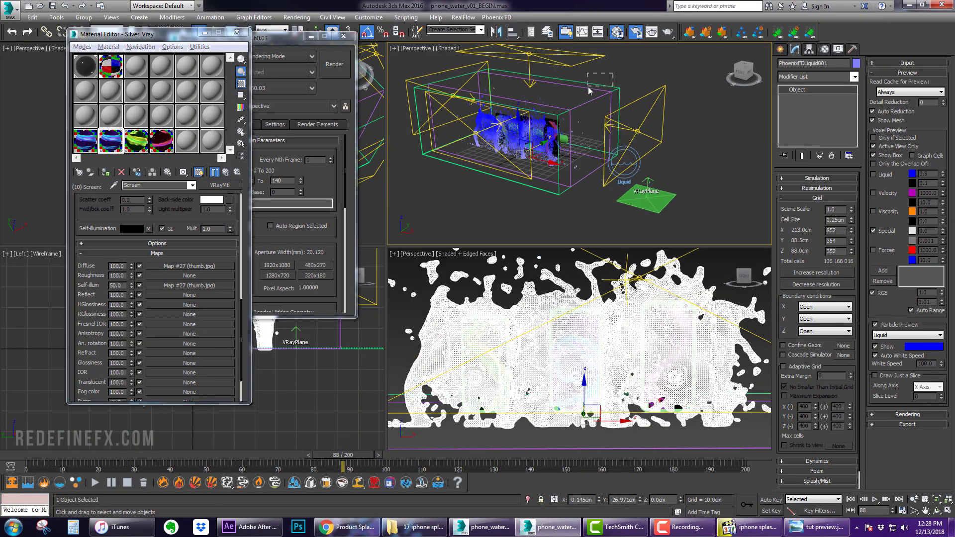
click(814, 198)
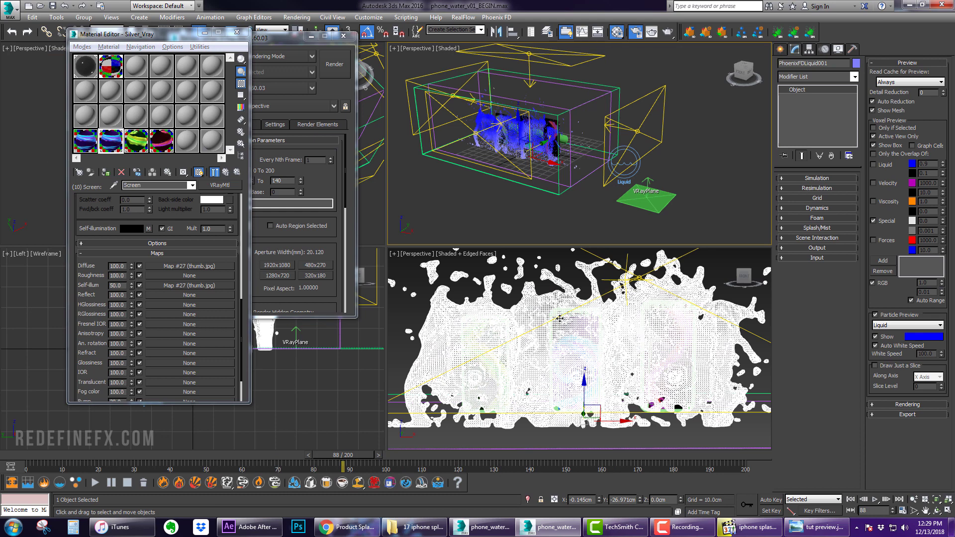
- Switch to Chrome and look over the Product Splash Tutorial Teaser page on YouTube, including its description and comments
click(332, 530)
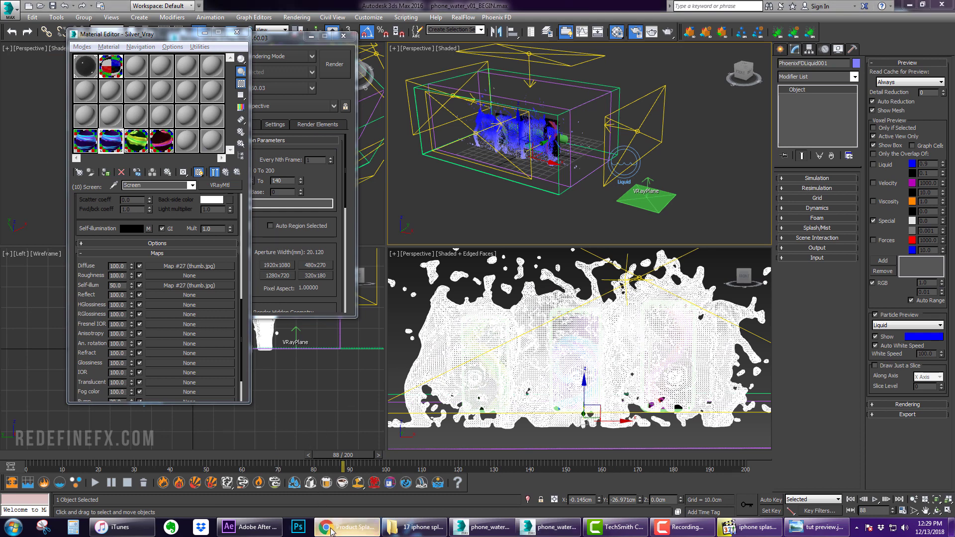
scroll(272, 241, down, 2)
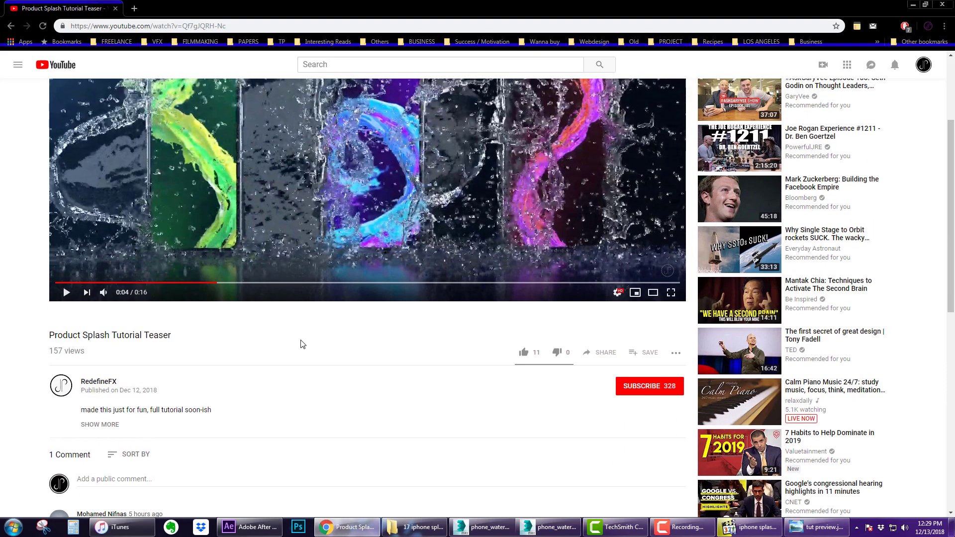
scroll(399, 222, up, 3)
scroll(399, 221, down, 3)
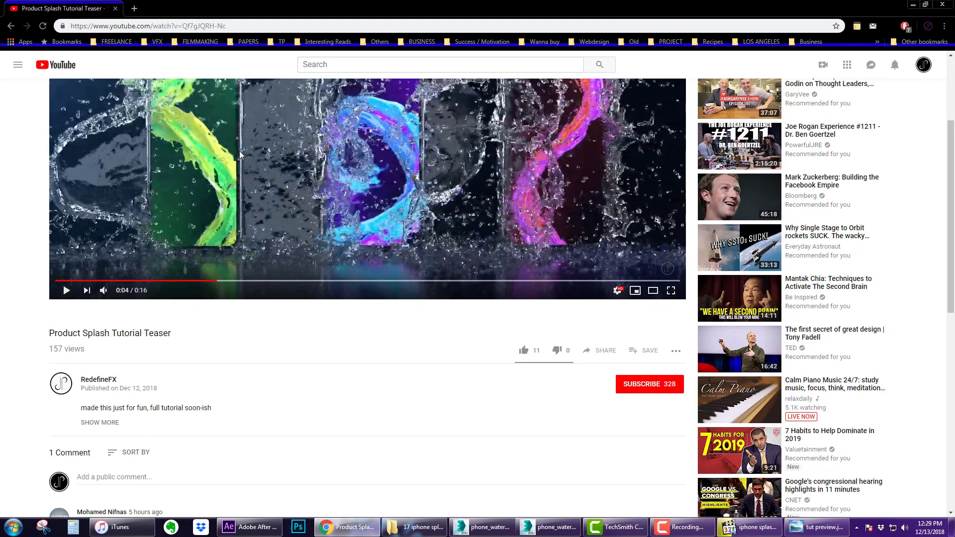
scroll(256, 220, down, 1)
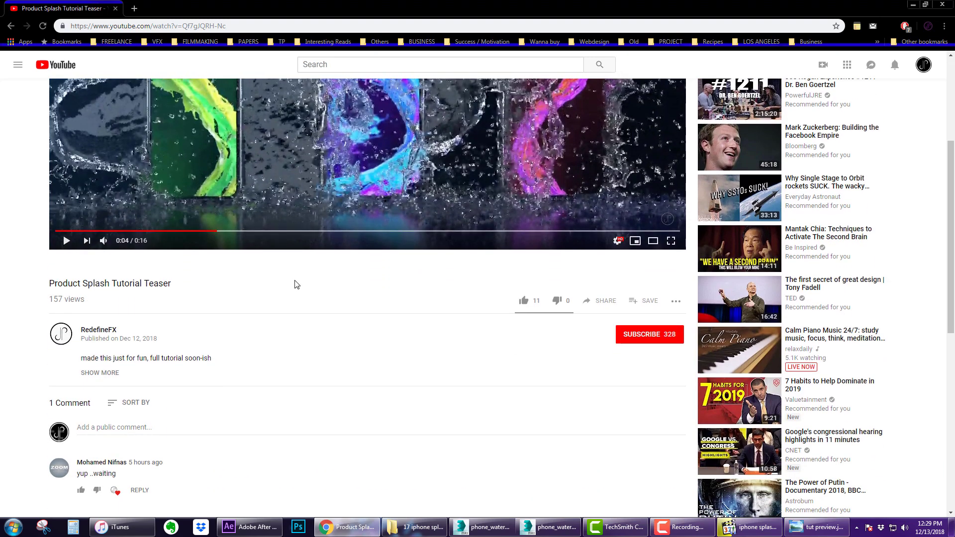
scroll(299, 296, up, 3)
scroll(300, 298, down, 2)
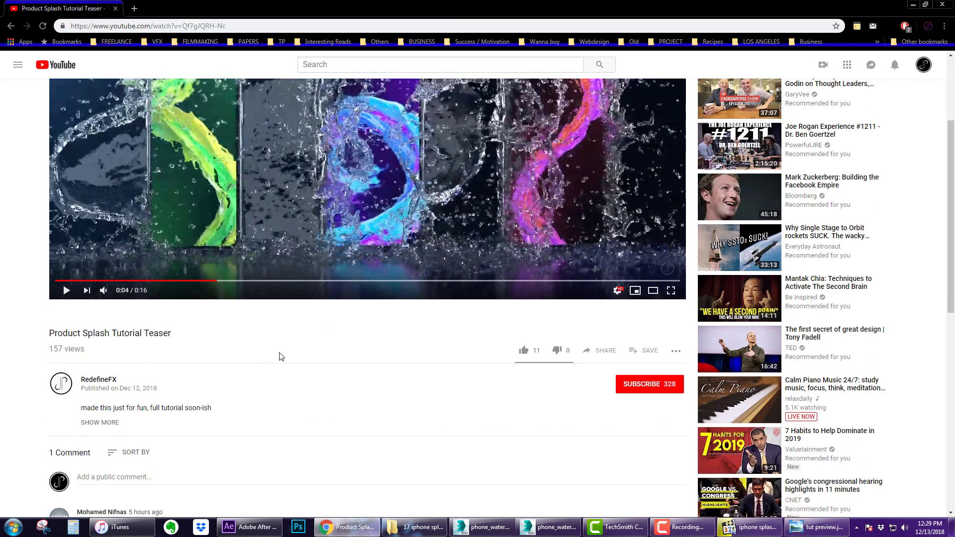